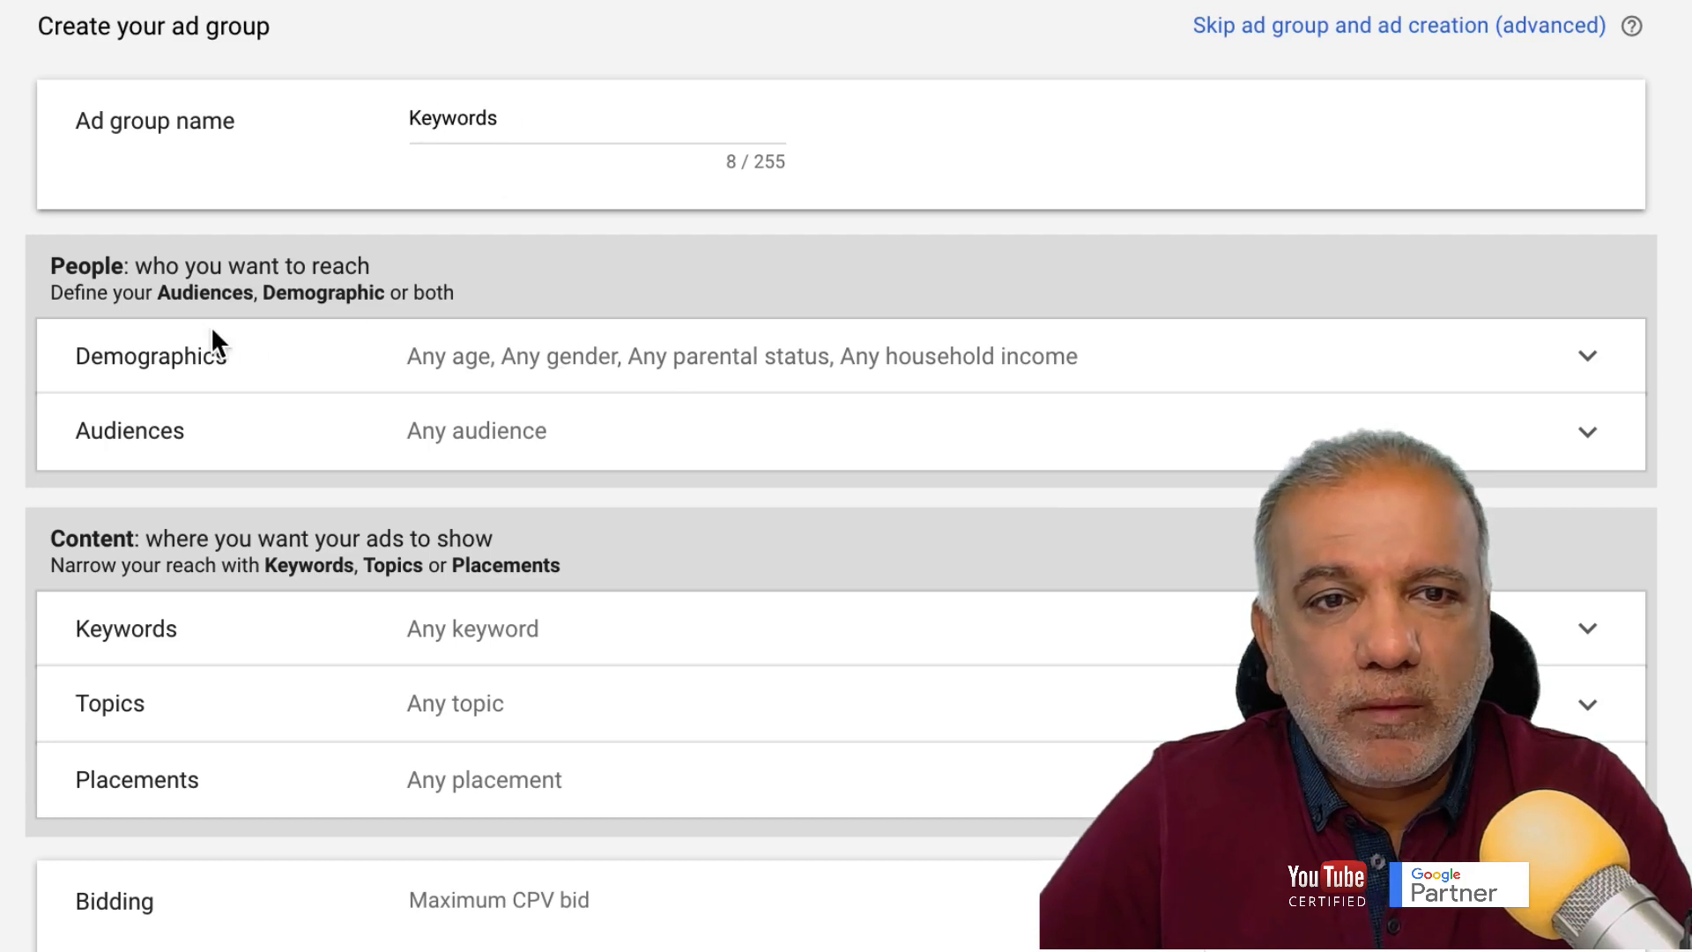
Expand the ad group's Demographics targeting and review the gender, age, parental status and household income options
click(572, 361)
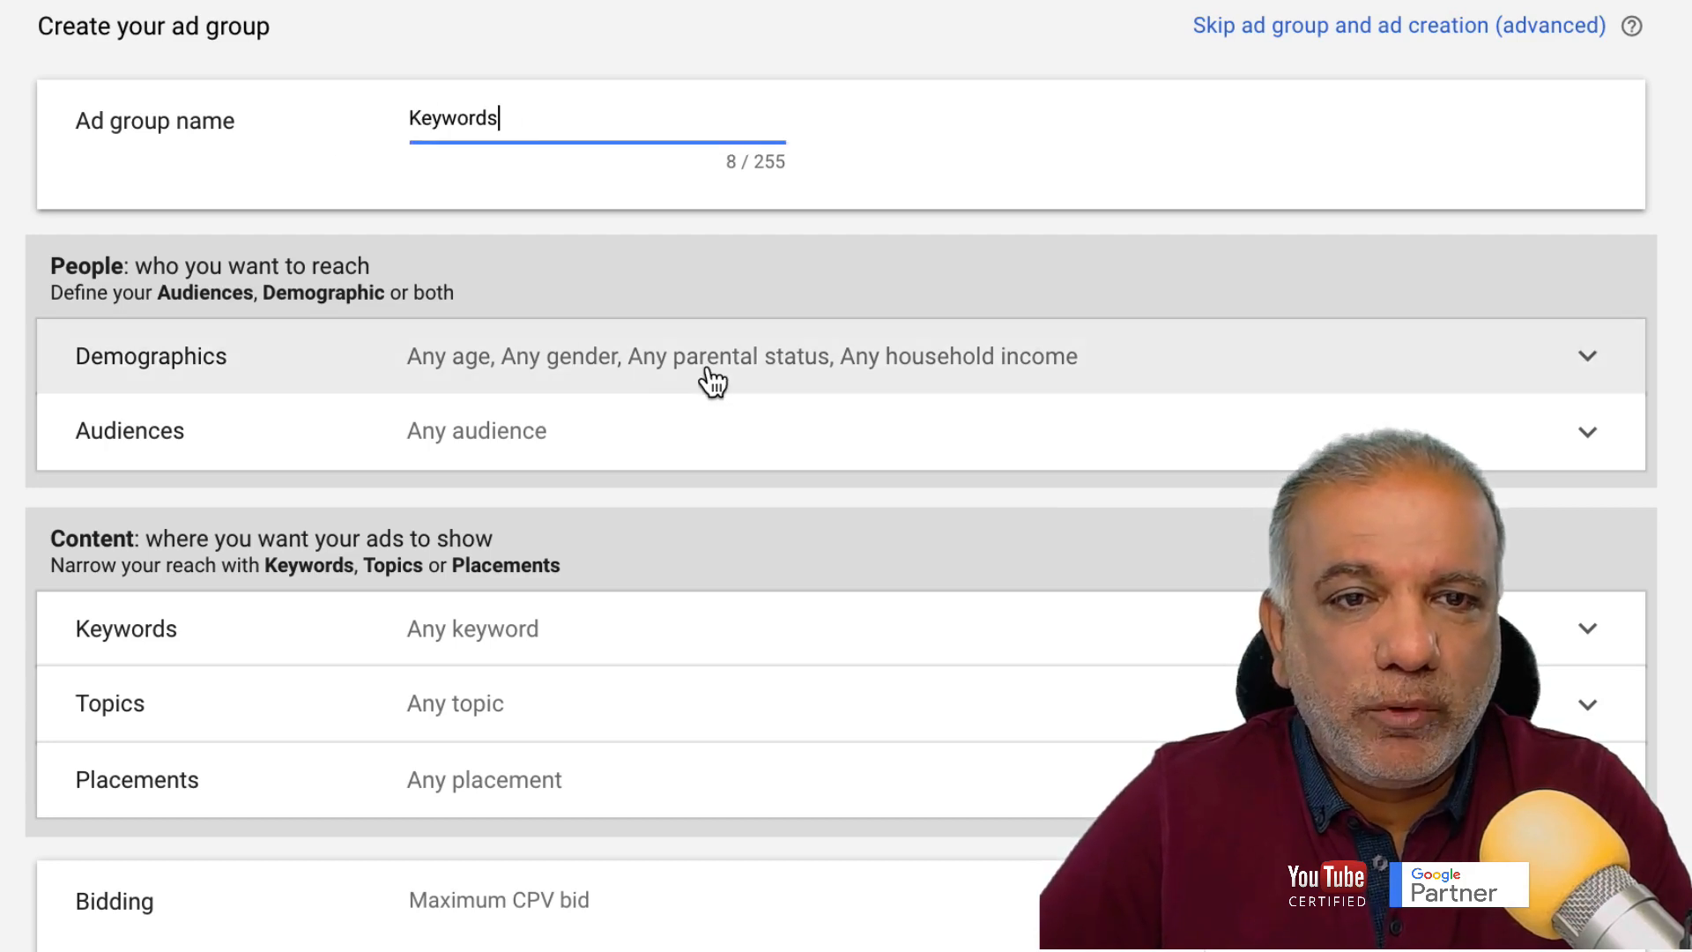
click(710, 379)
scroll(705, 378, down, 4)
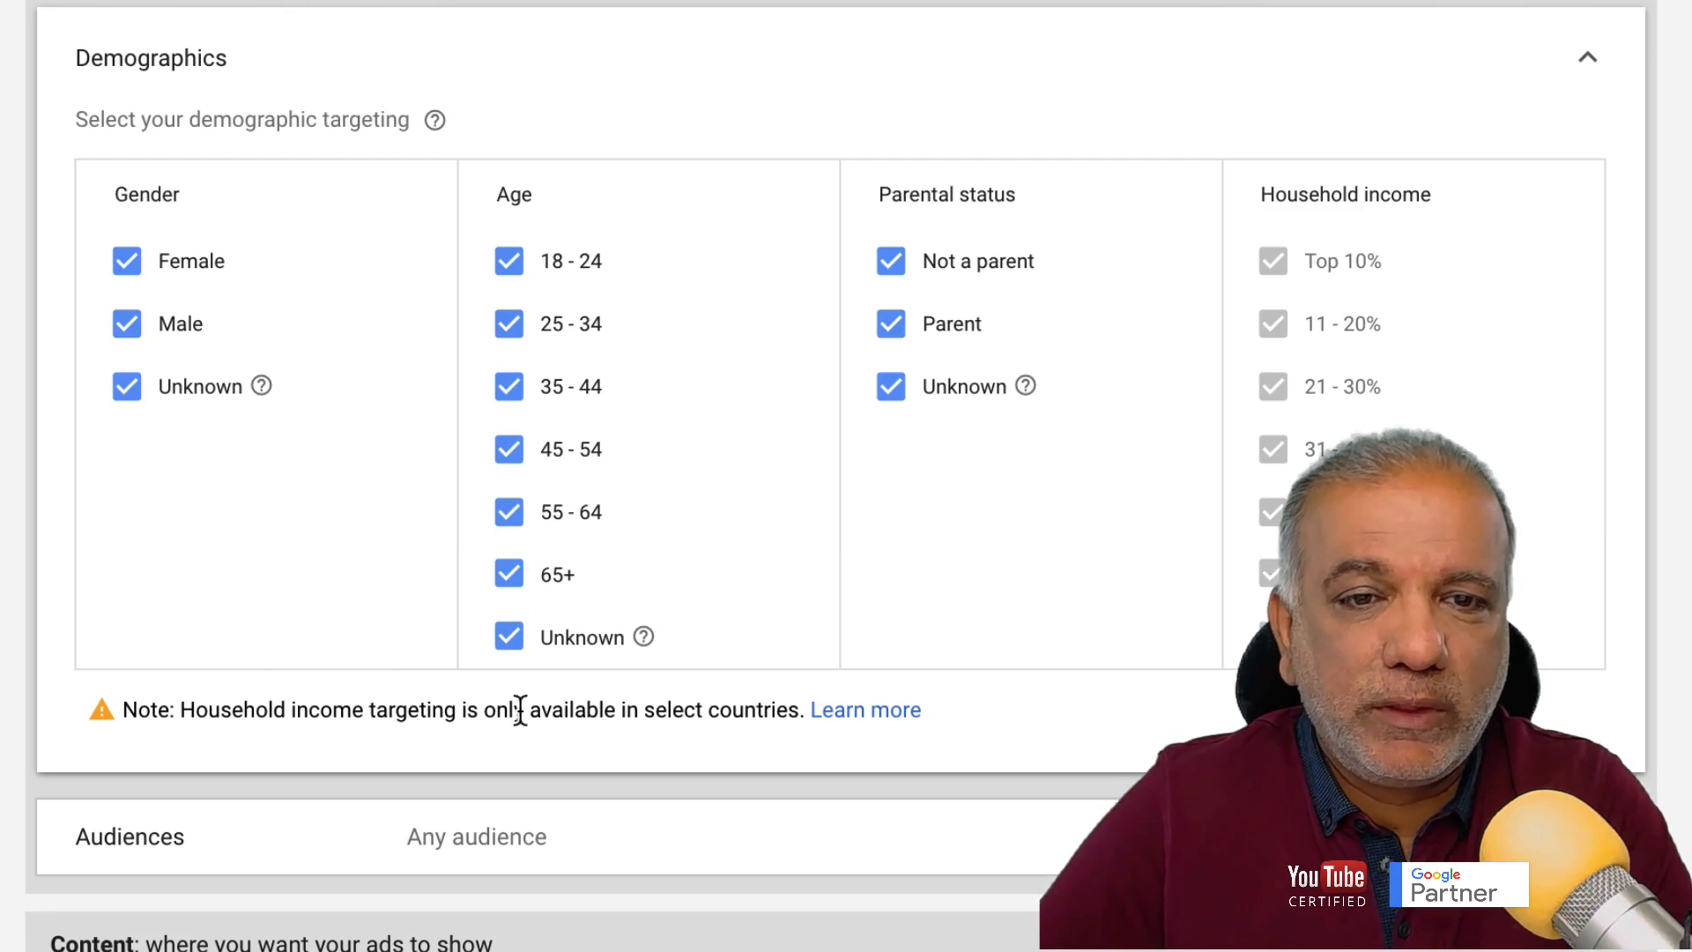
Open the Audiences targeting and browse the detailed demographics categories, including the Home-ownership Status options
click(738, 837)
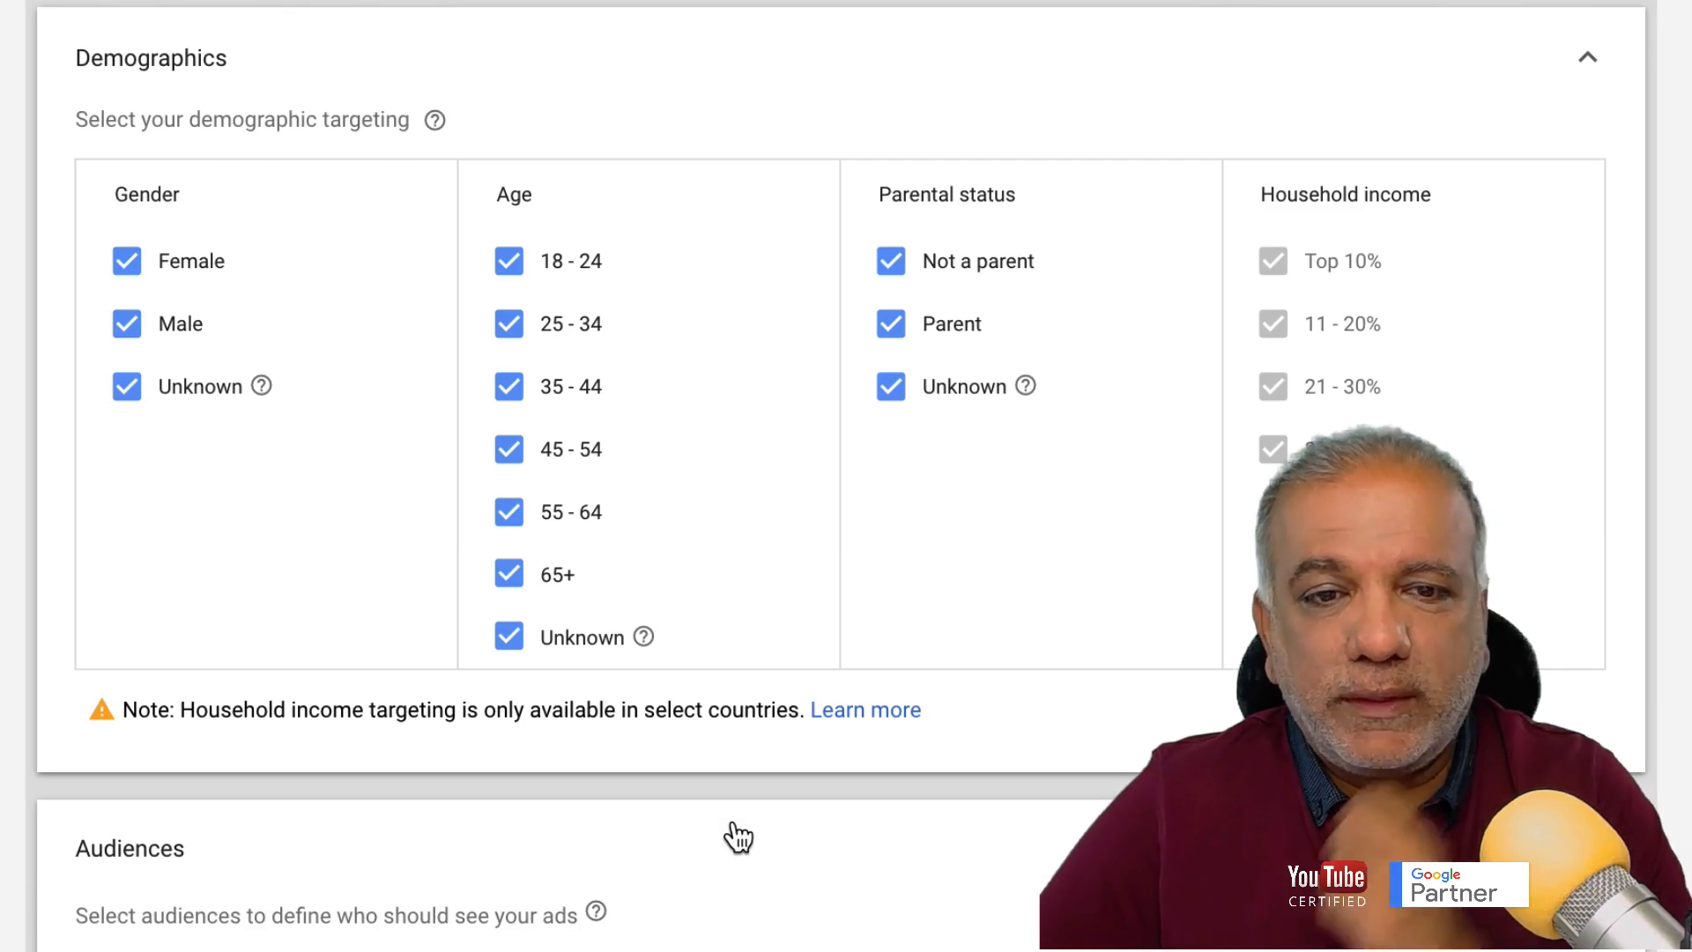
scroll(738, 837, down, 1)
scroll(733, 835, down, 2)
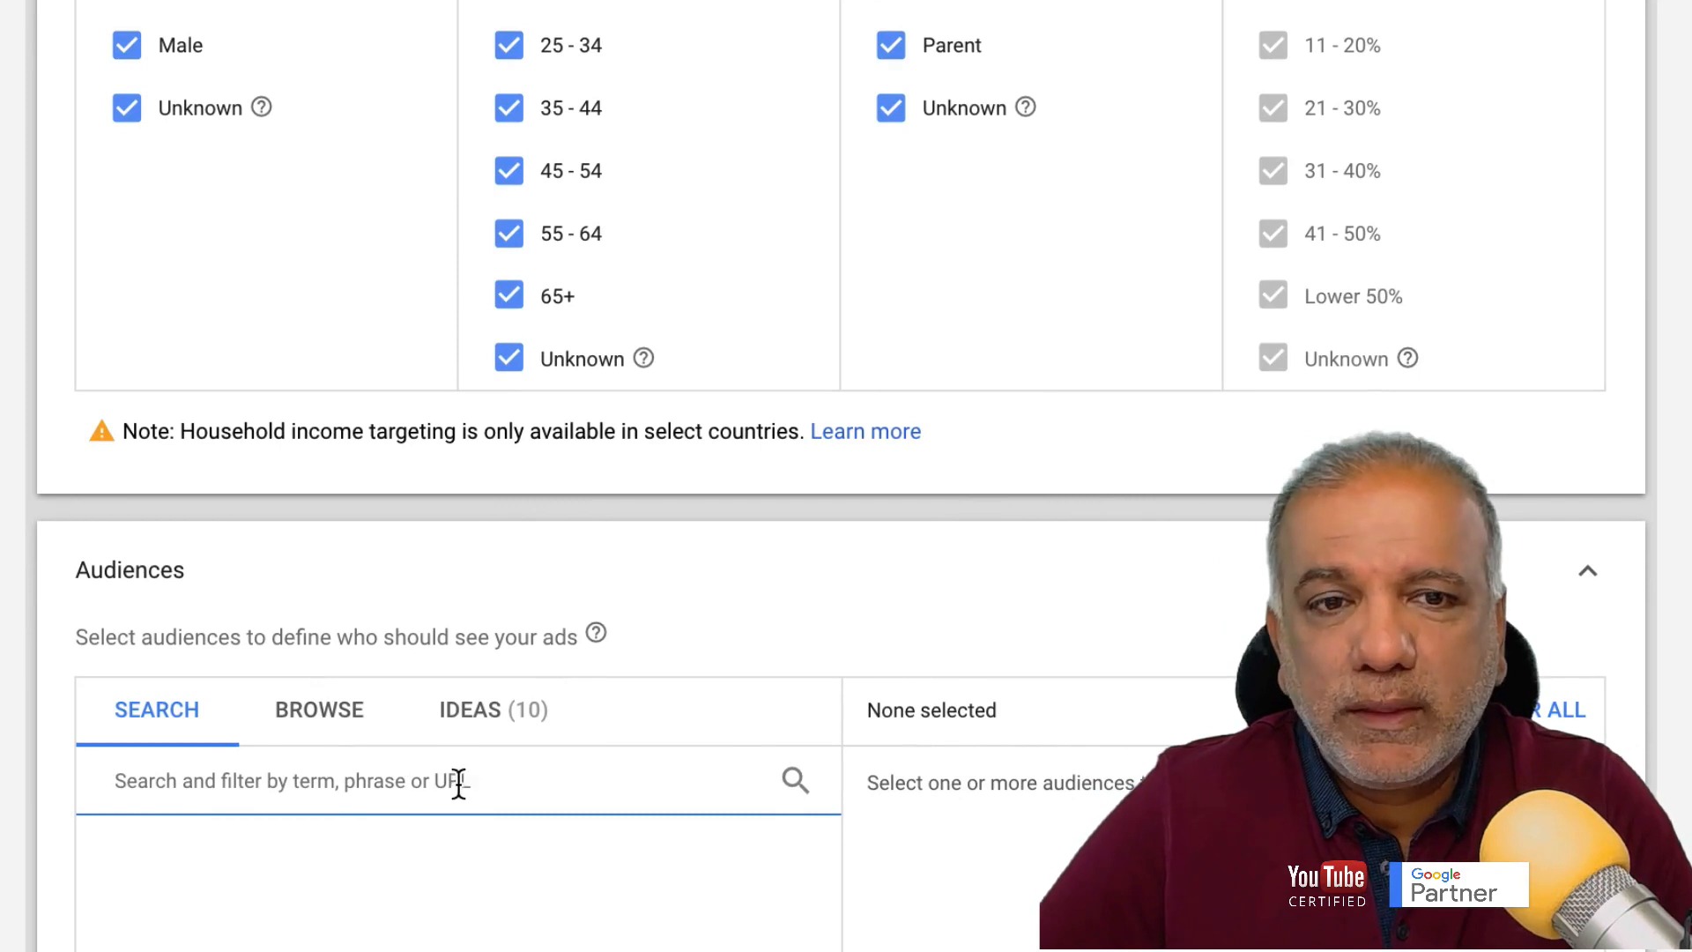
click(333, 728)
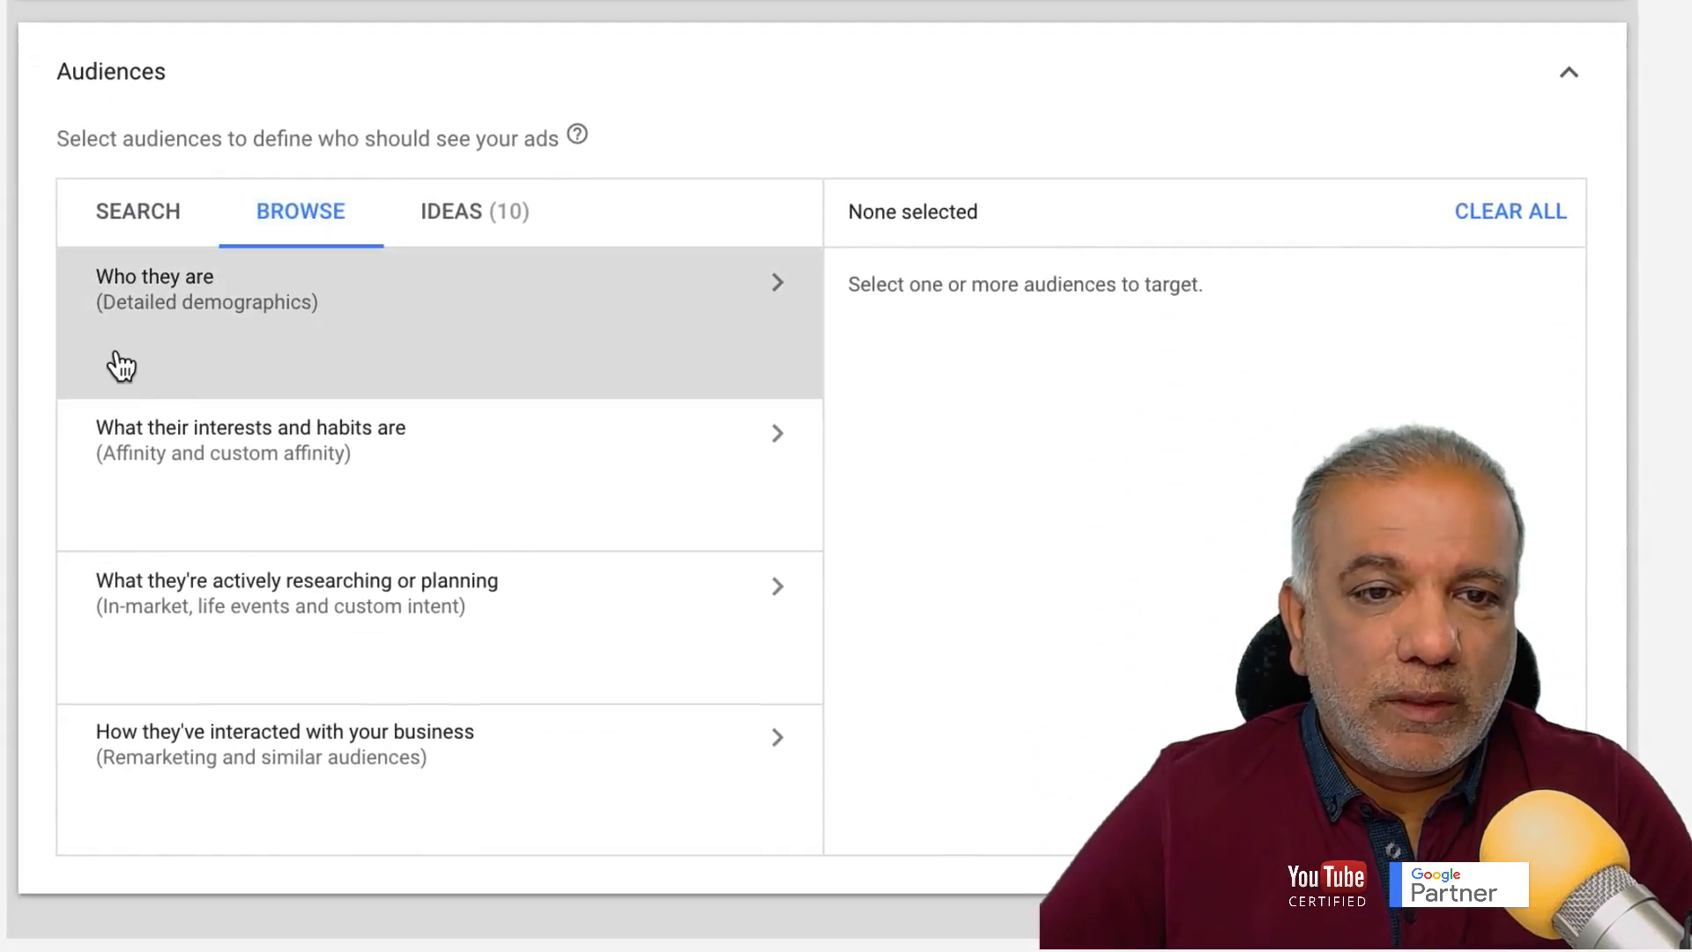
click(195, 299)
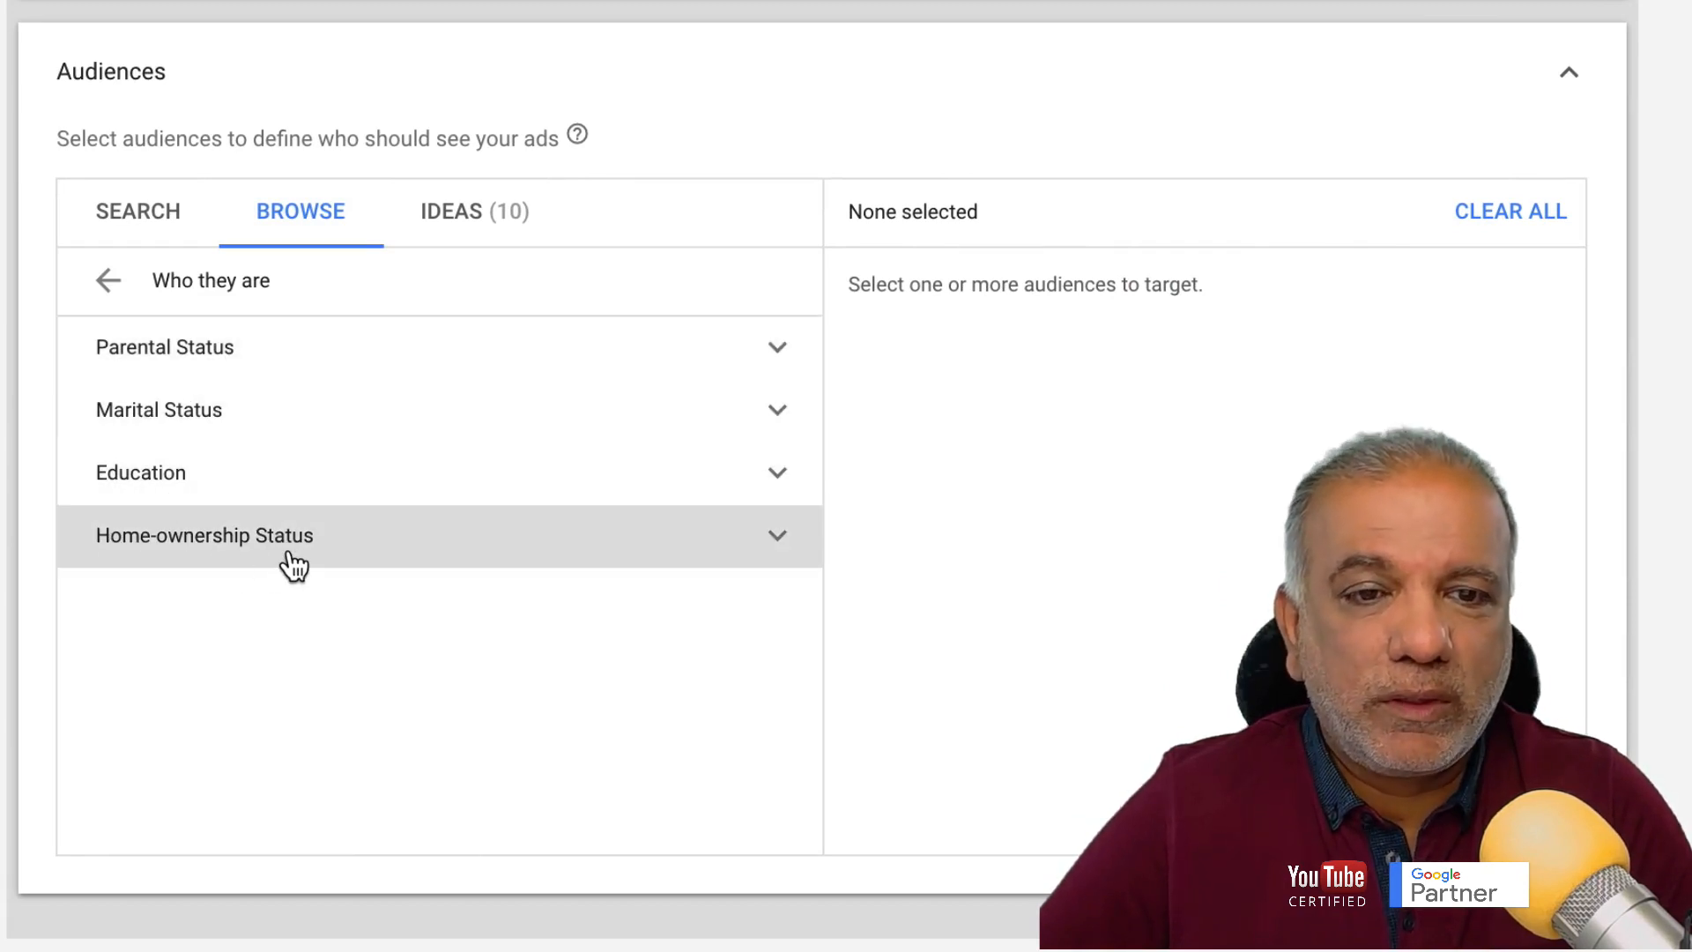
click(212, 546)
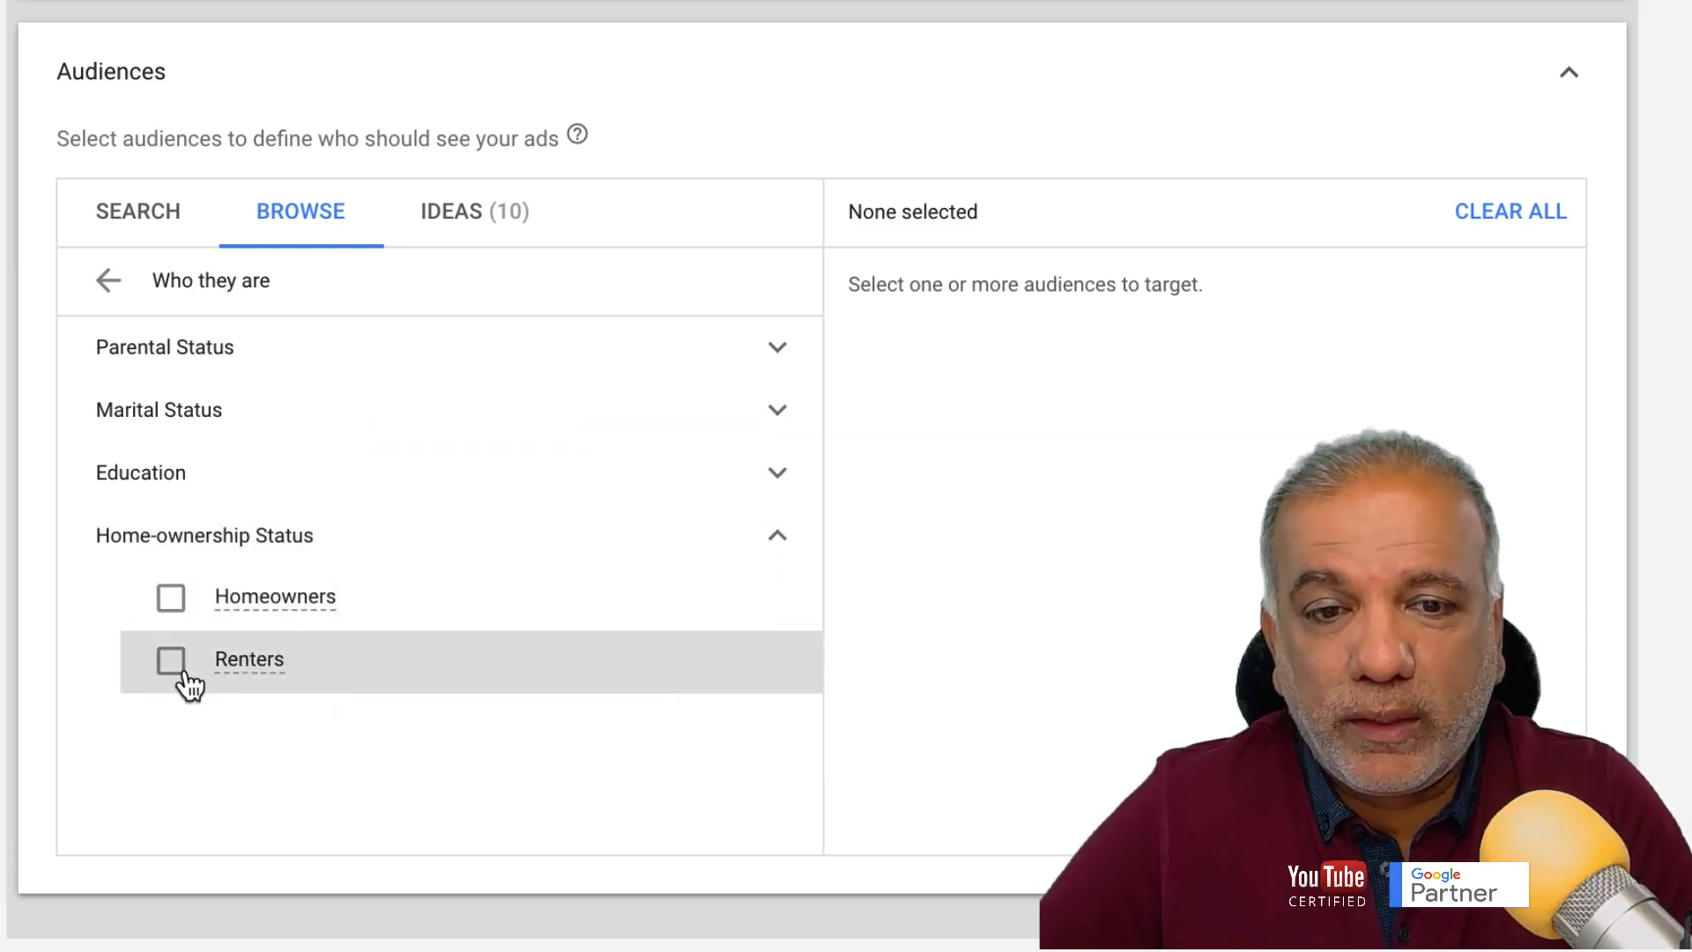
click(110, 282)
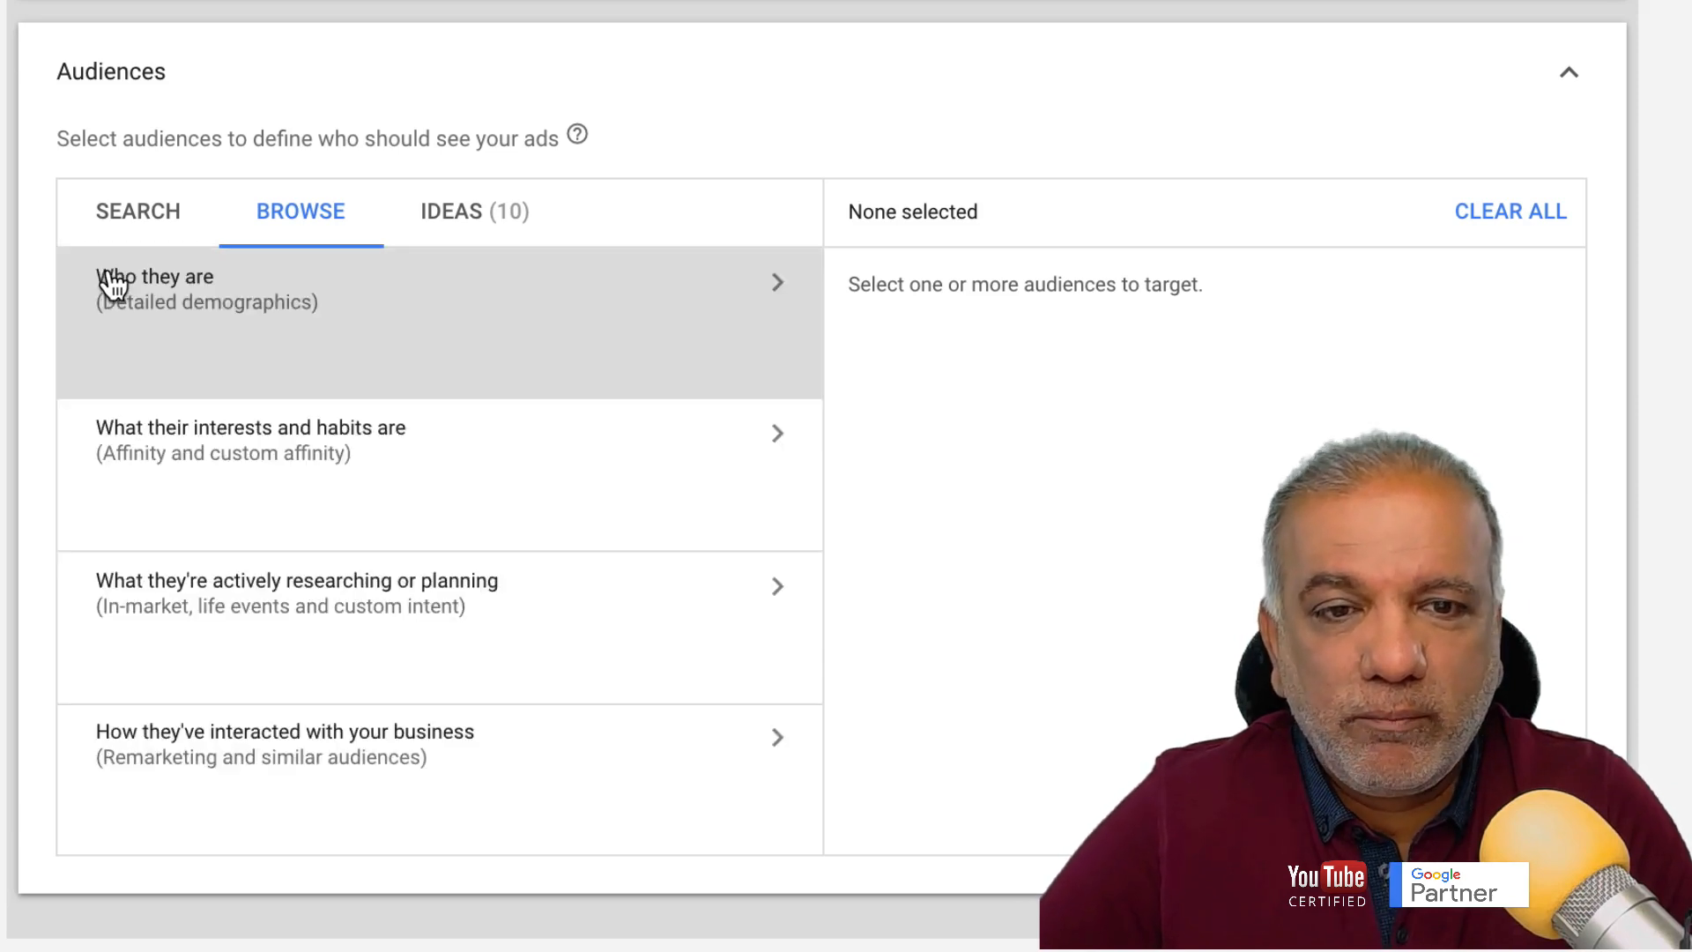
Browse the affinity audiences for interests and habits, examining the subcategories of News & Politics and Shoppers
click(239, 470)
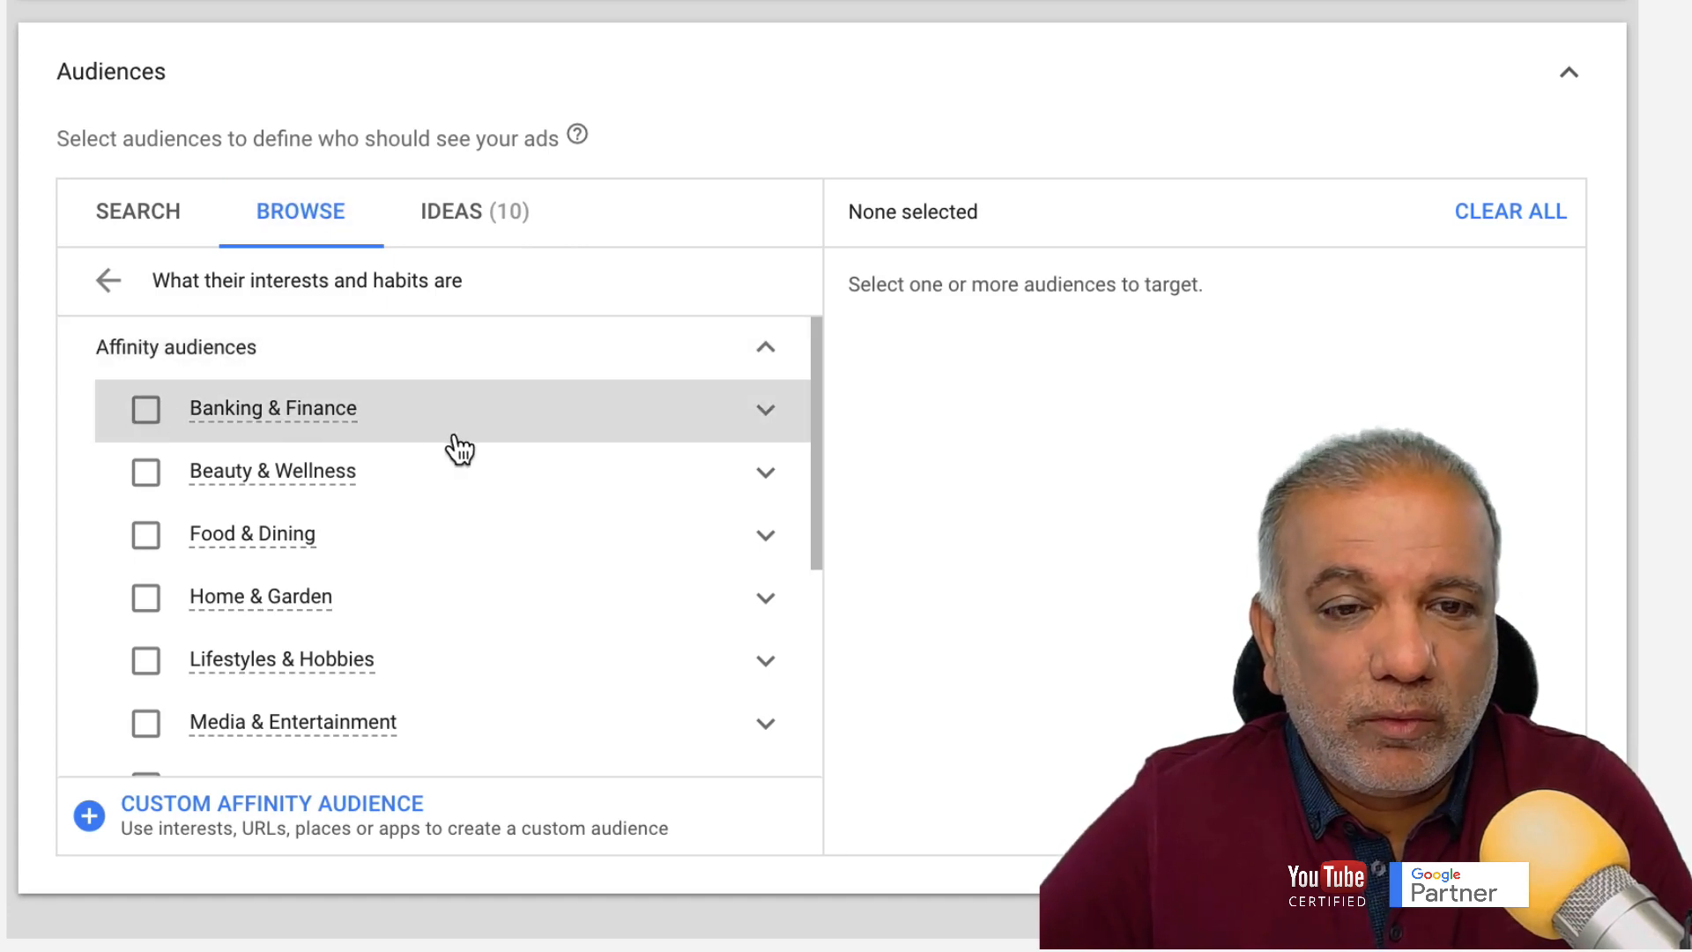
scroll(509, 673, down, 2)
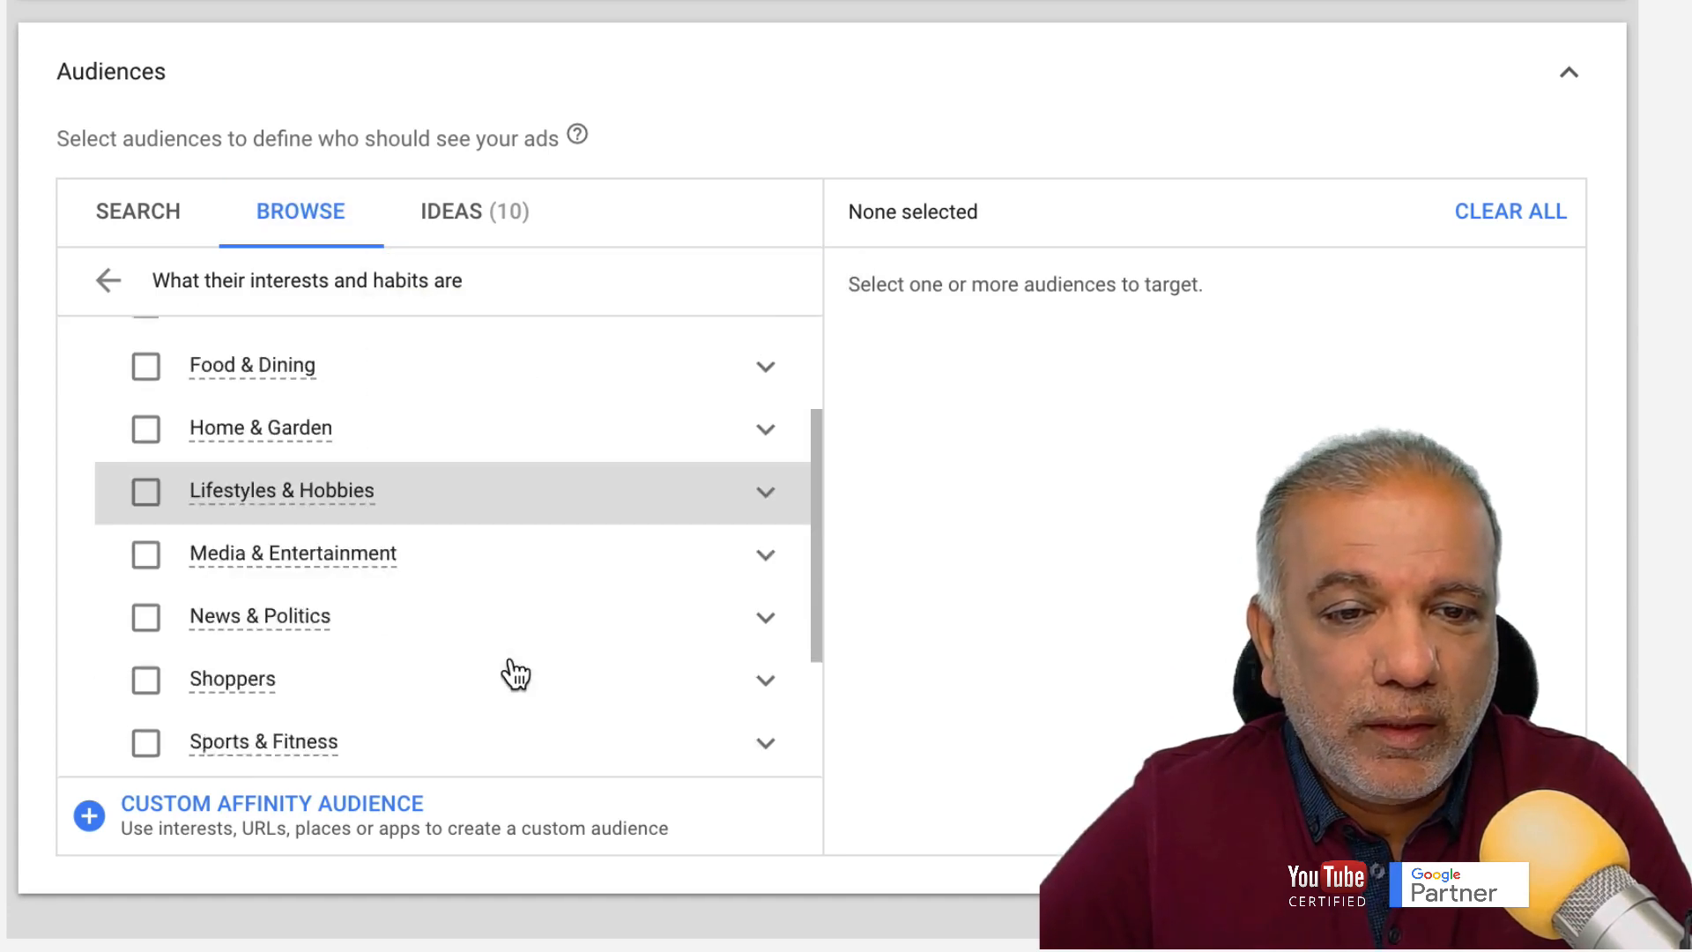
scroll(515, 674, down, 2)
click(766, 476)
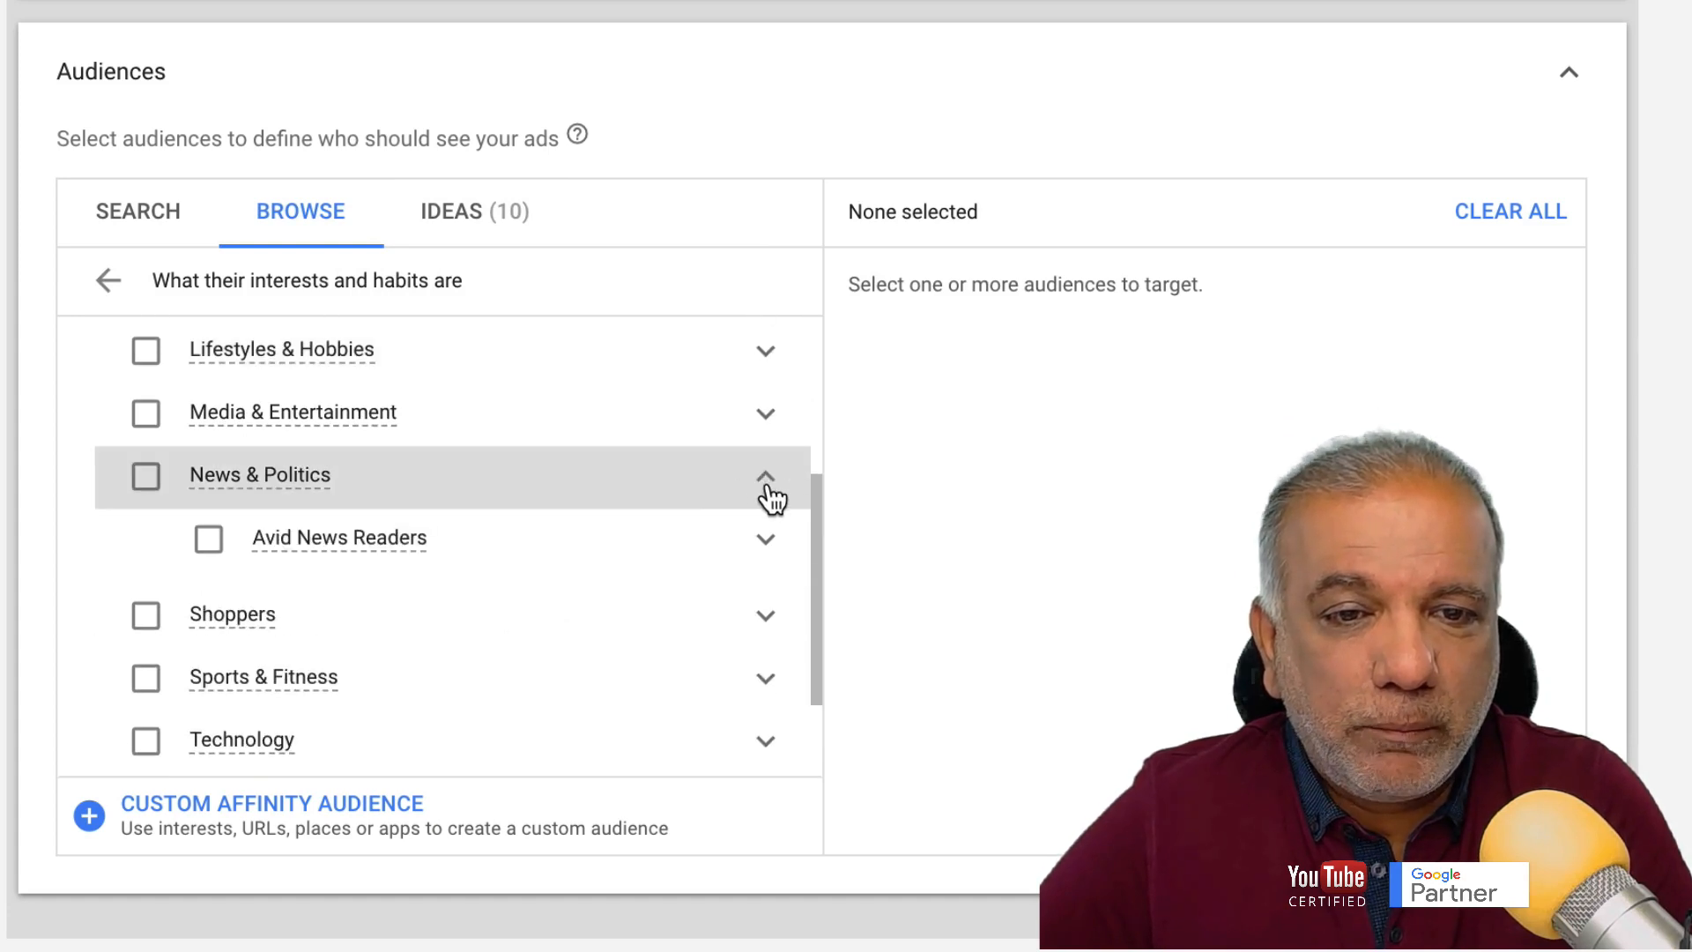
scroll(771, 498, down, 2)
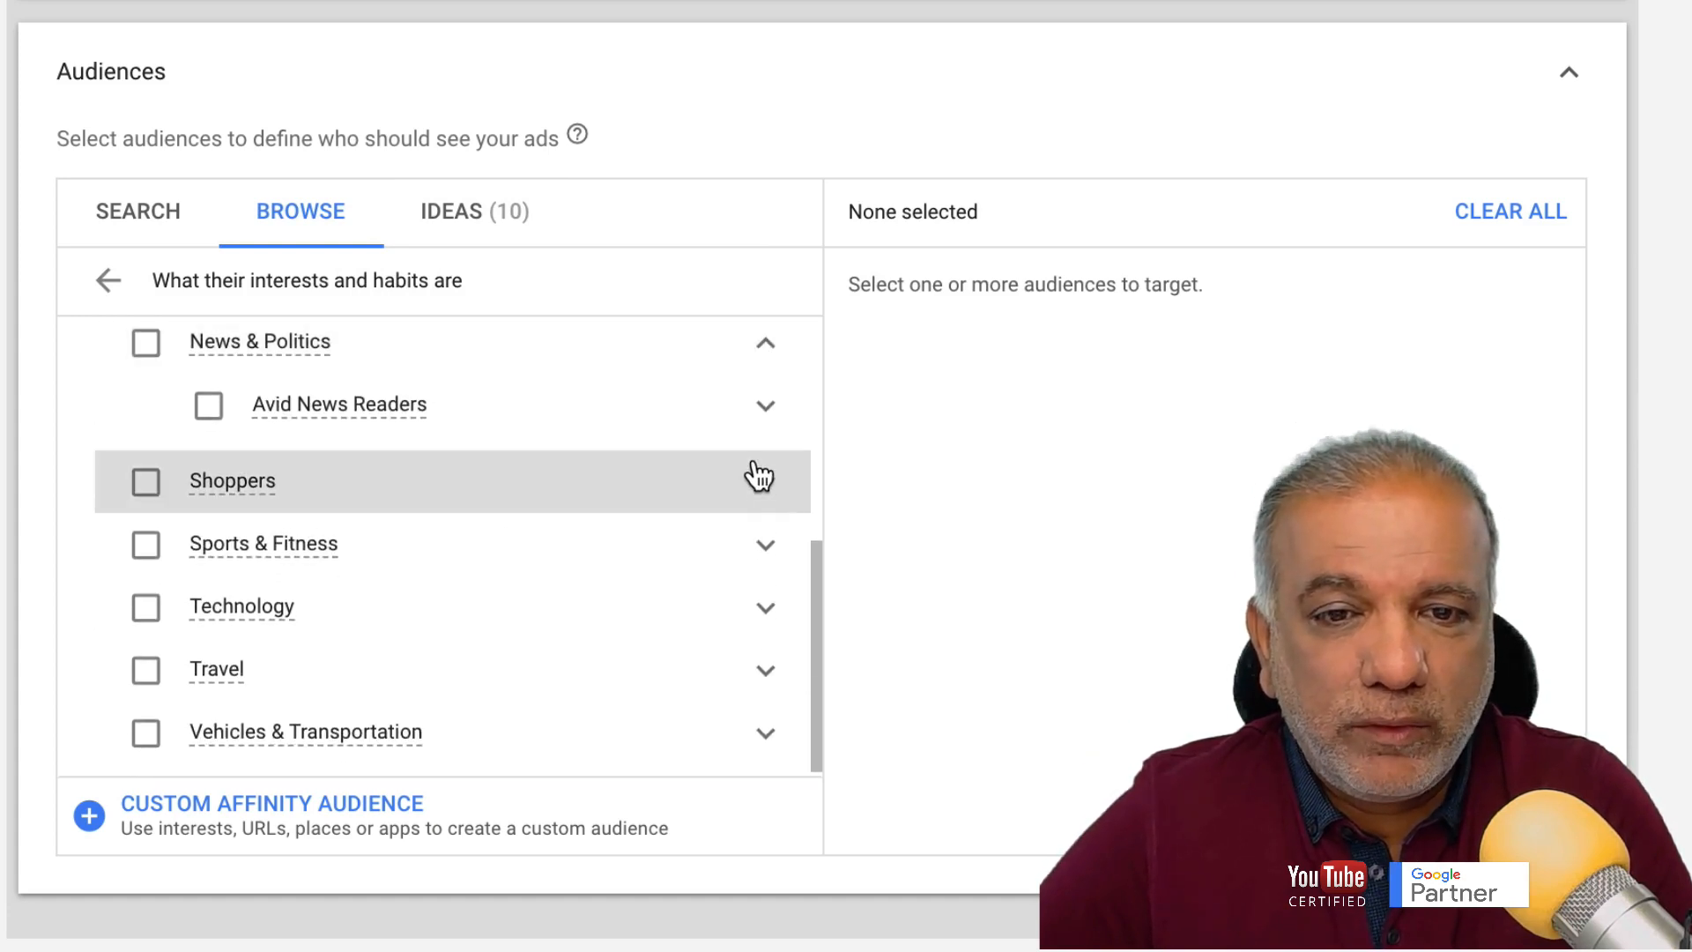
click(766, 484)
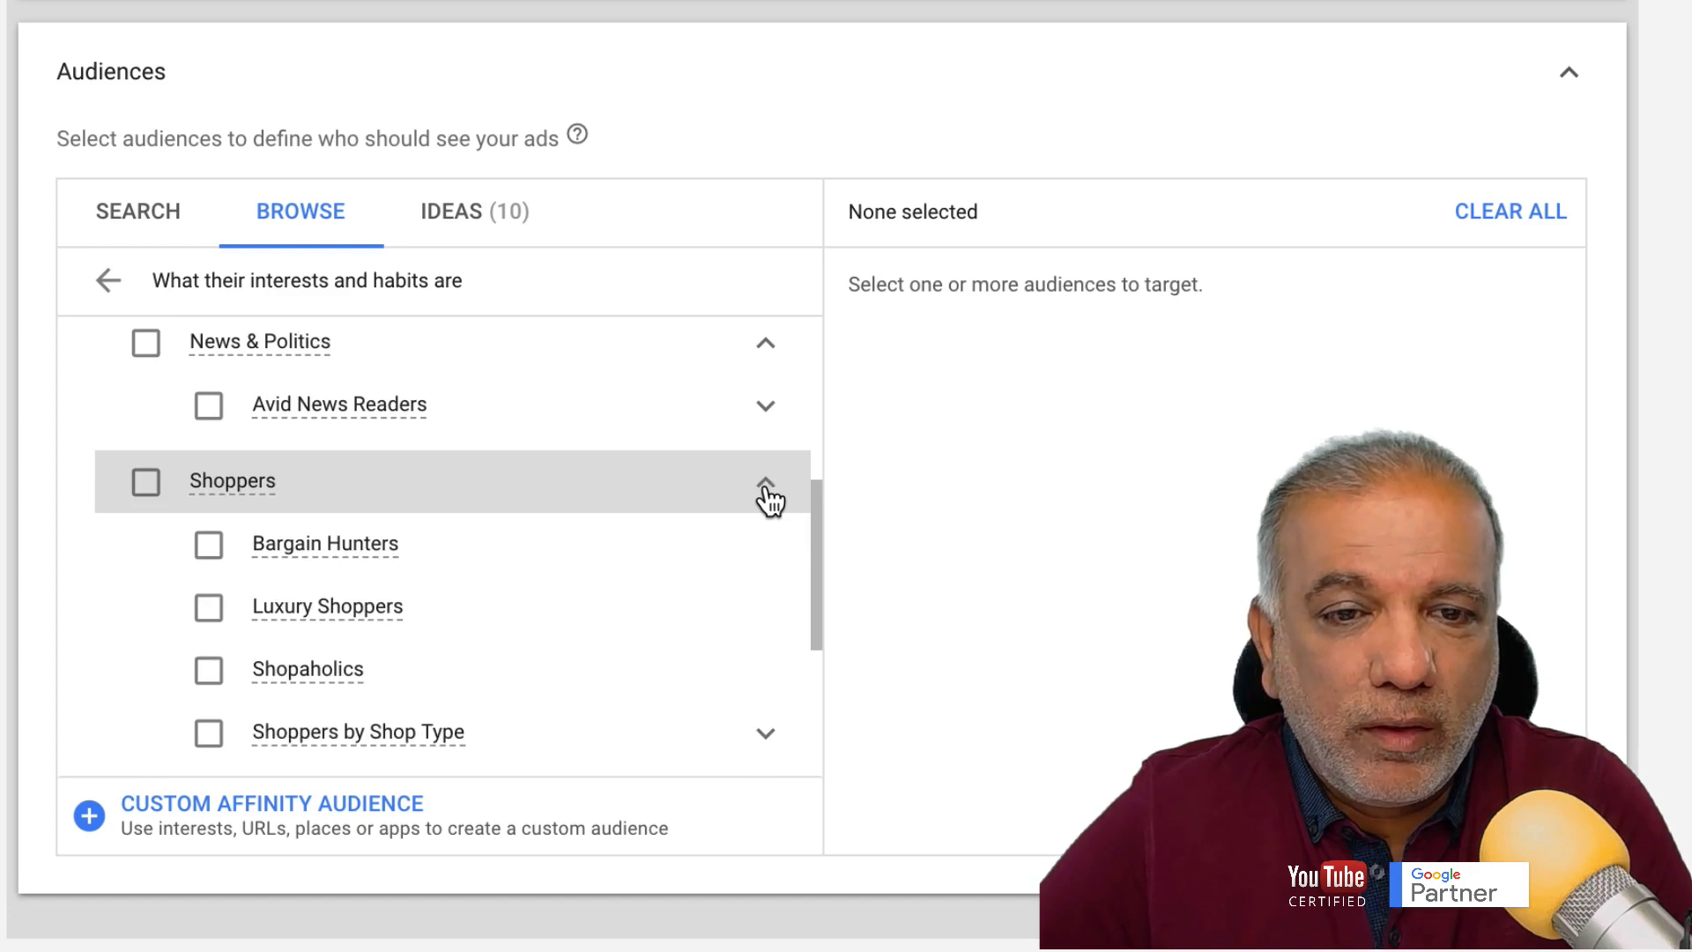
scroll(767, 490, down, 3)
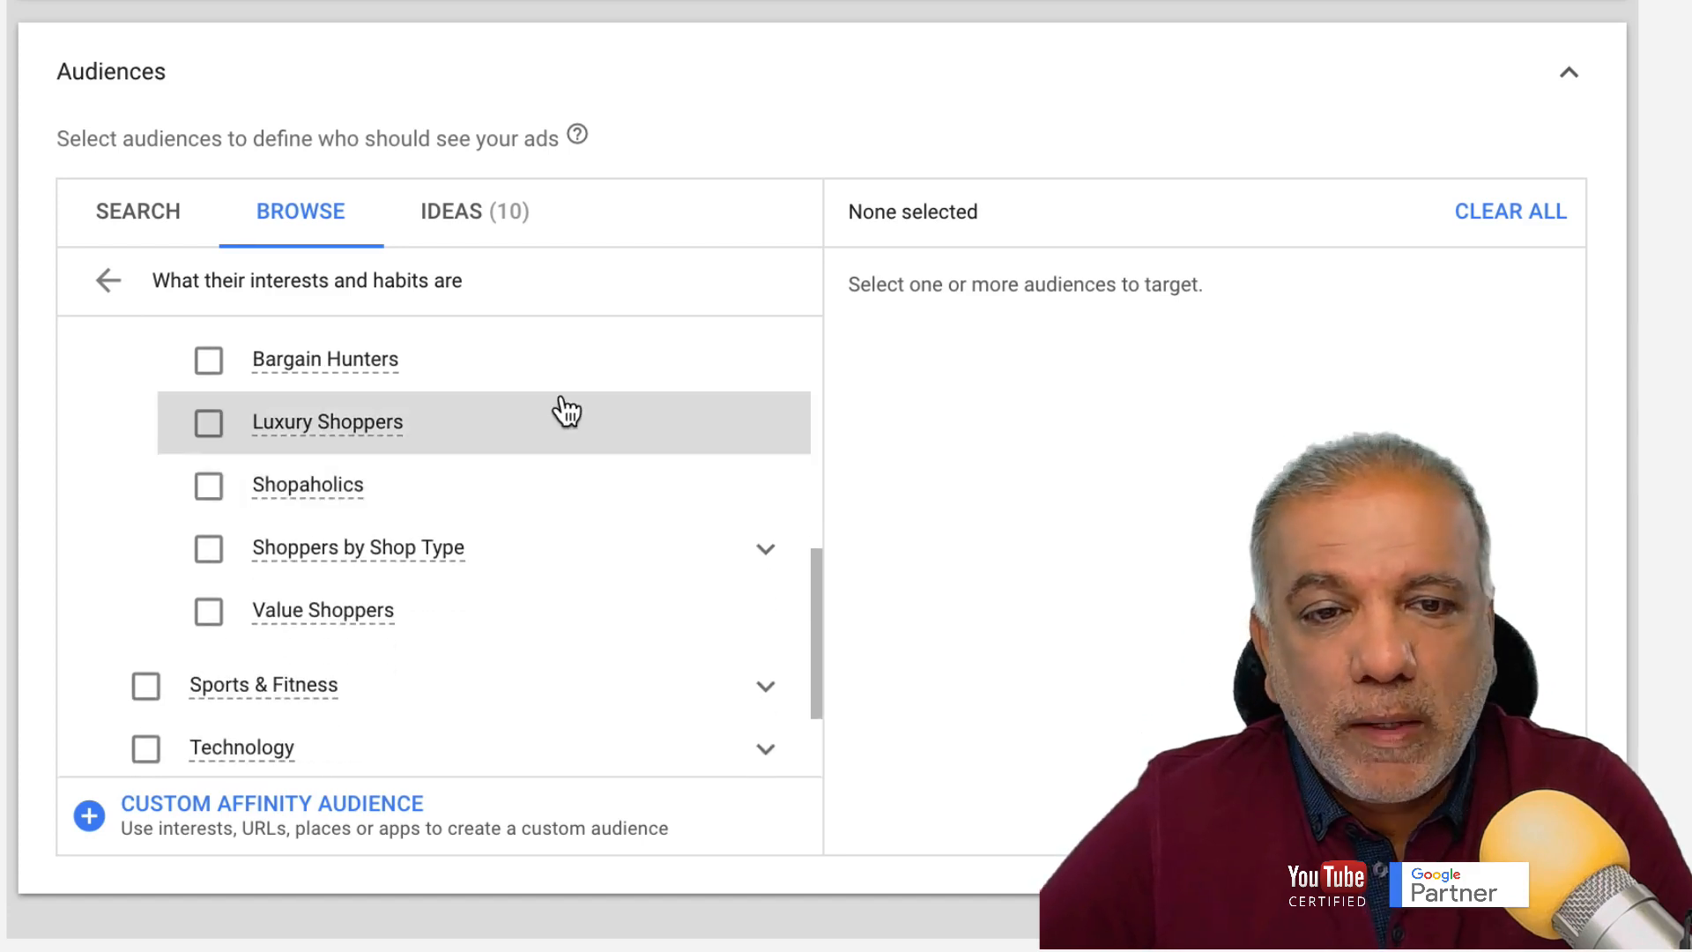
scroll(558, 408, up, 2)
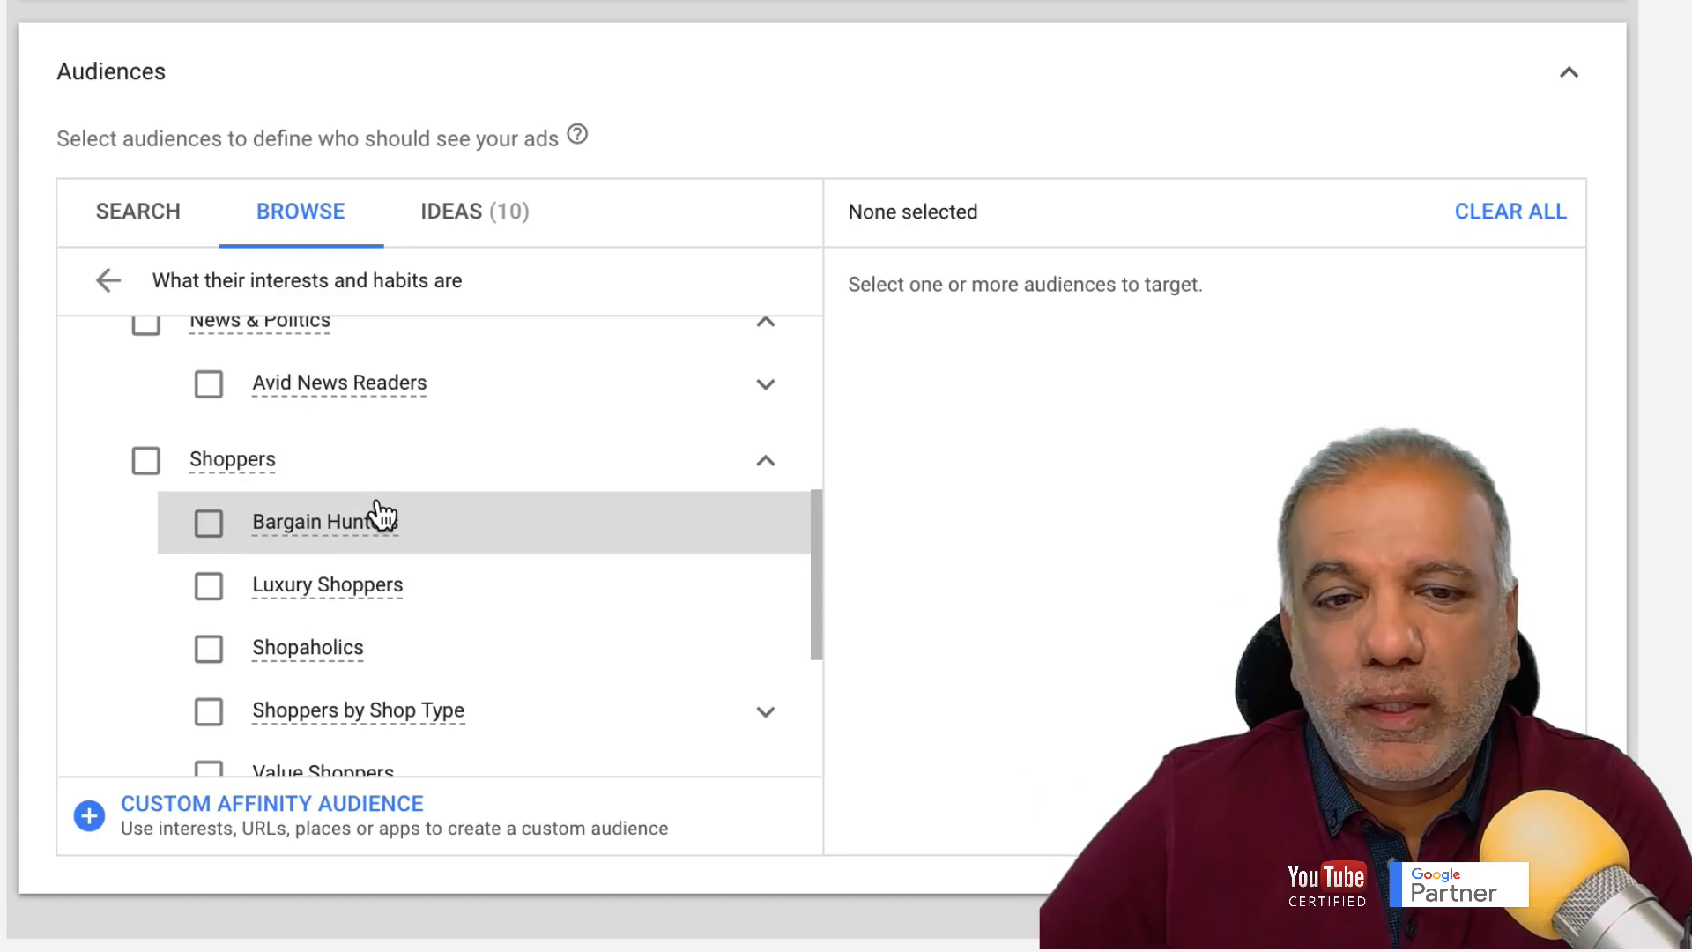
mouse_move(287, 539)
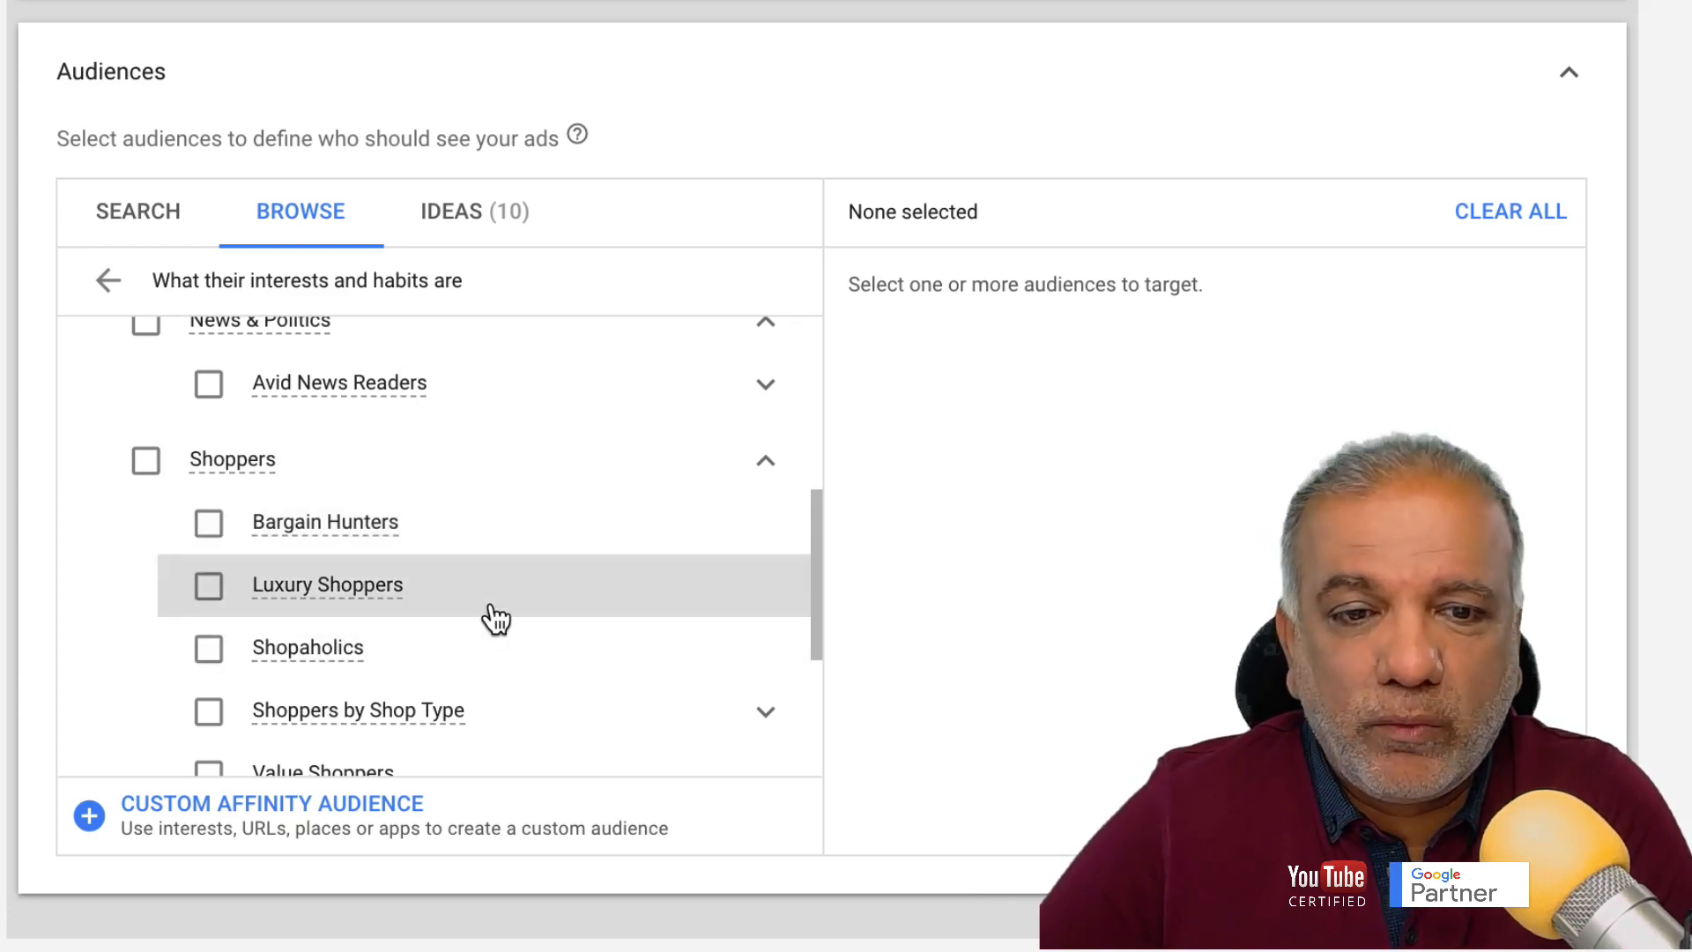
scroll(496, 619, down, 1)
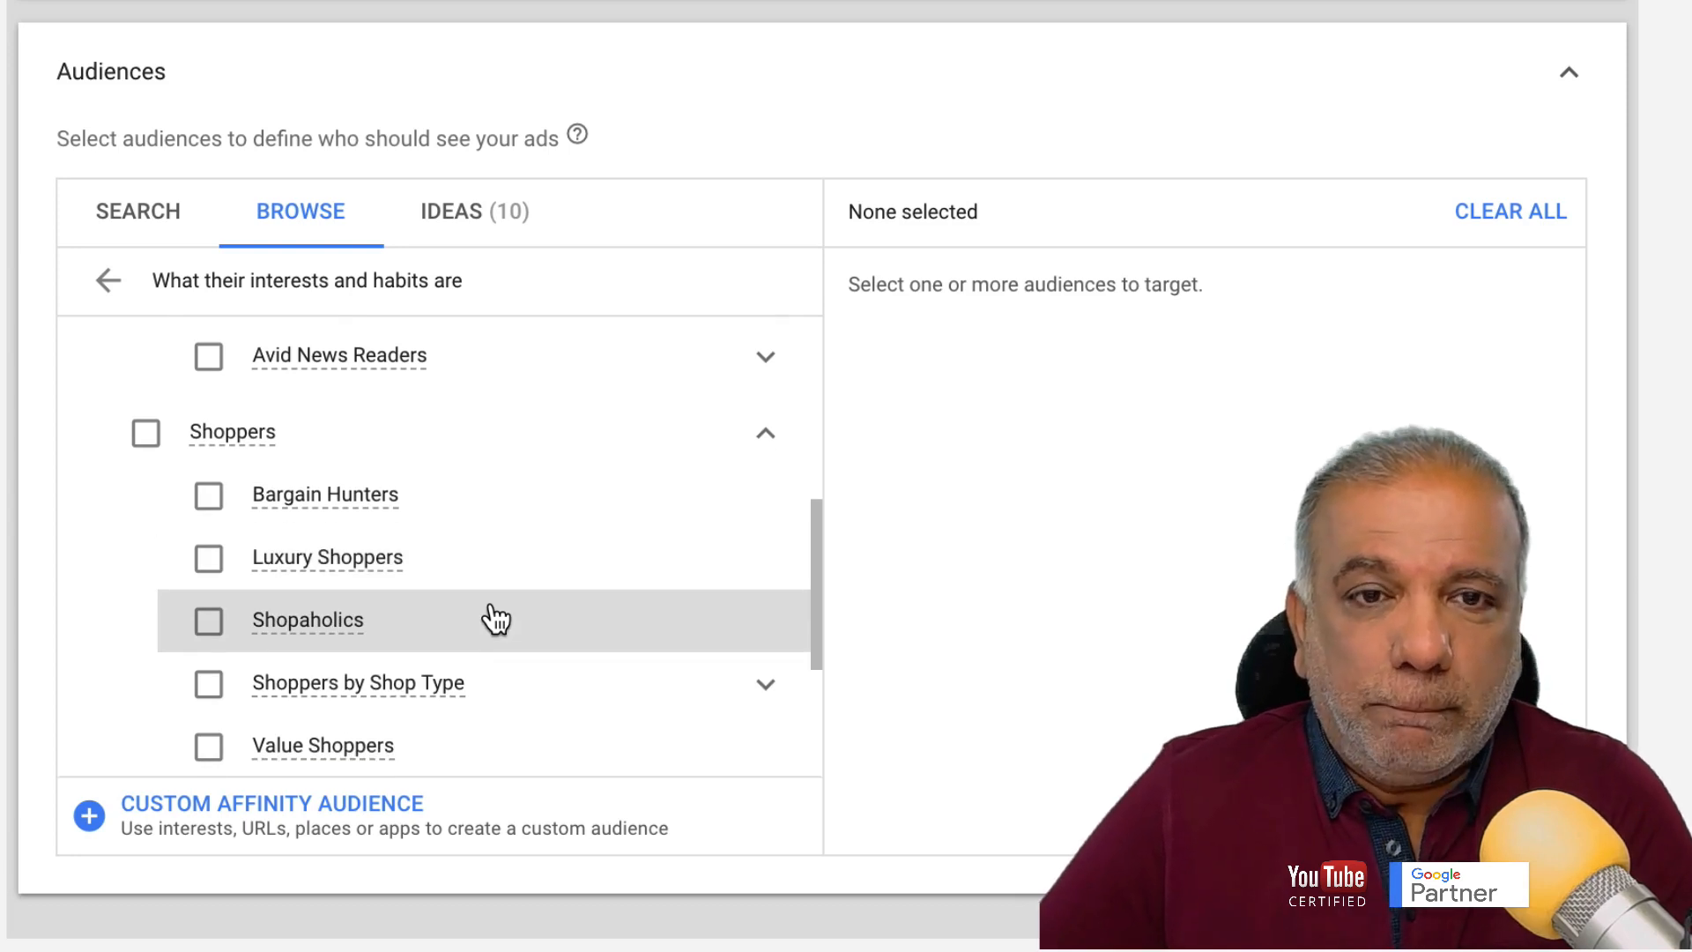
scroll(496, 619, down, 2)
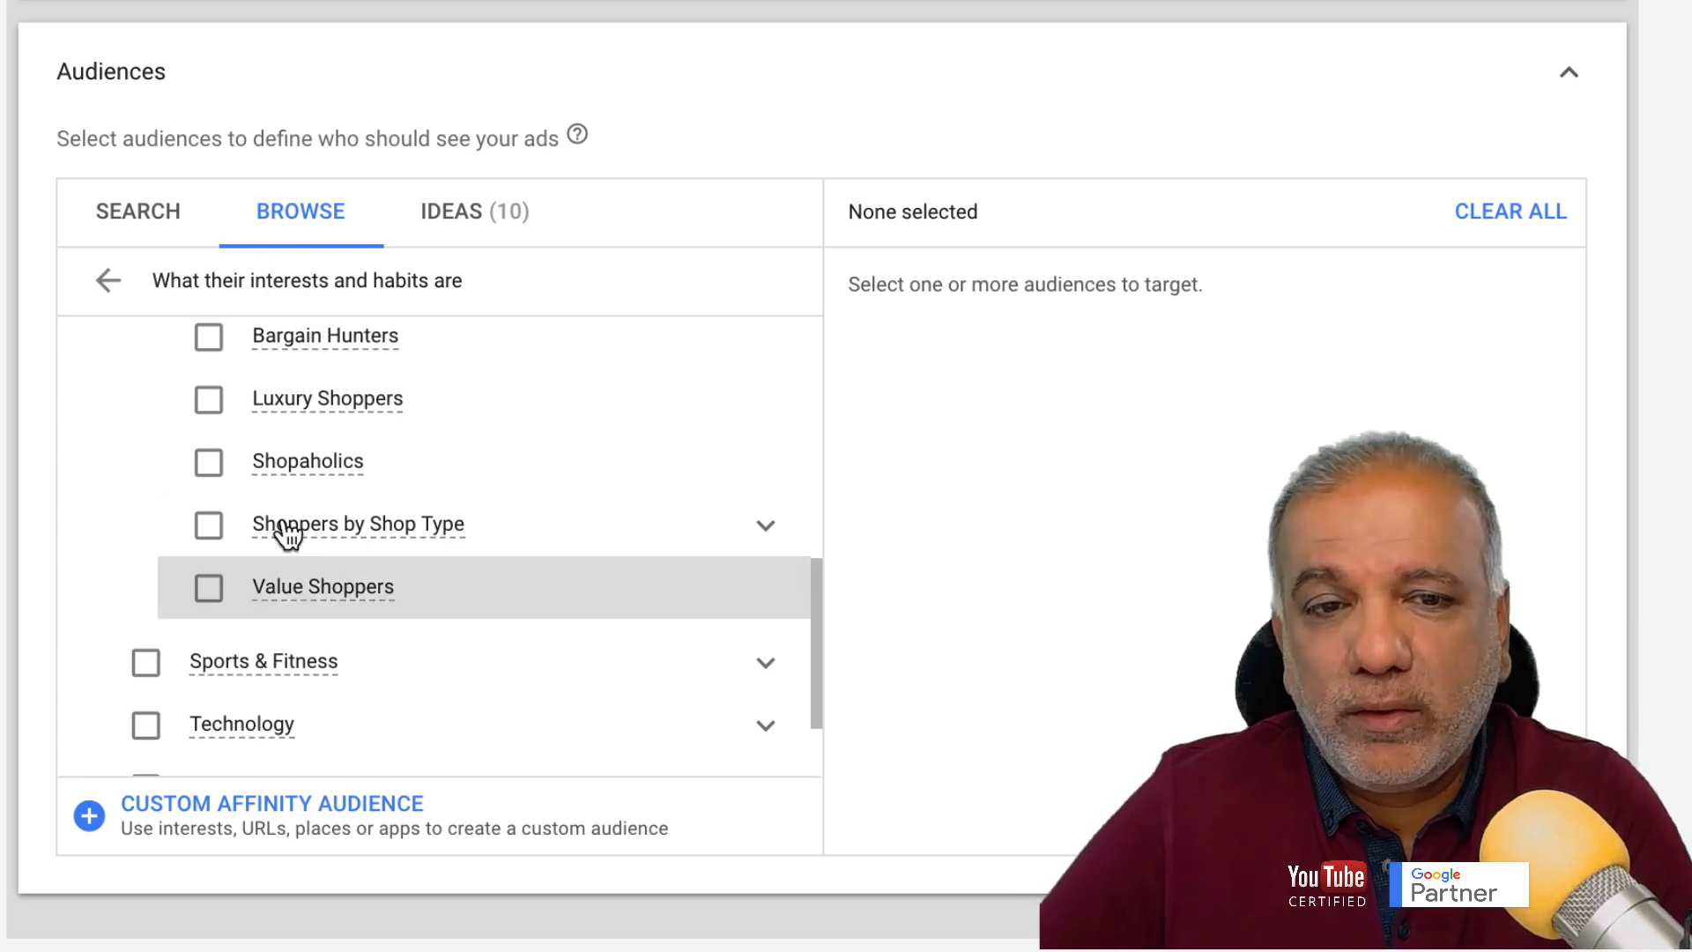
scroll(265, 579, up, 3)
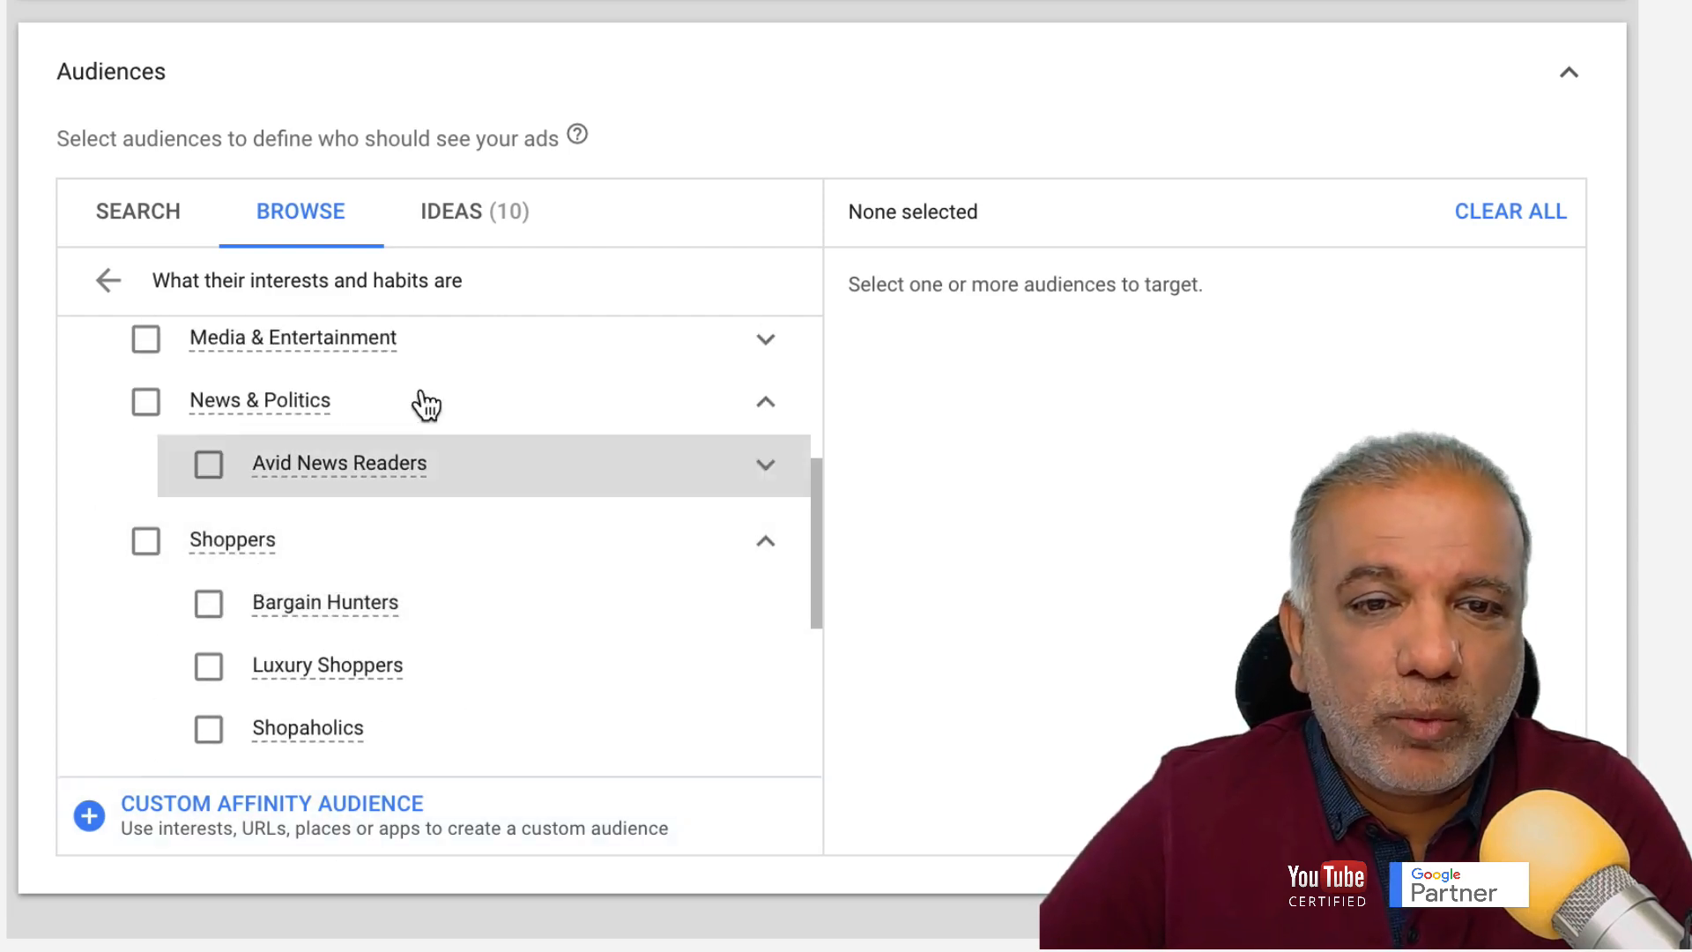
Review the audience ideas based on the YouTube channel, and return to the audience search
click(461, 226)
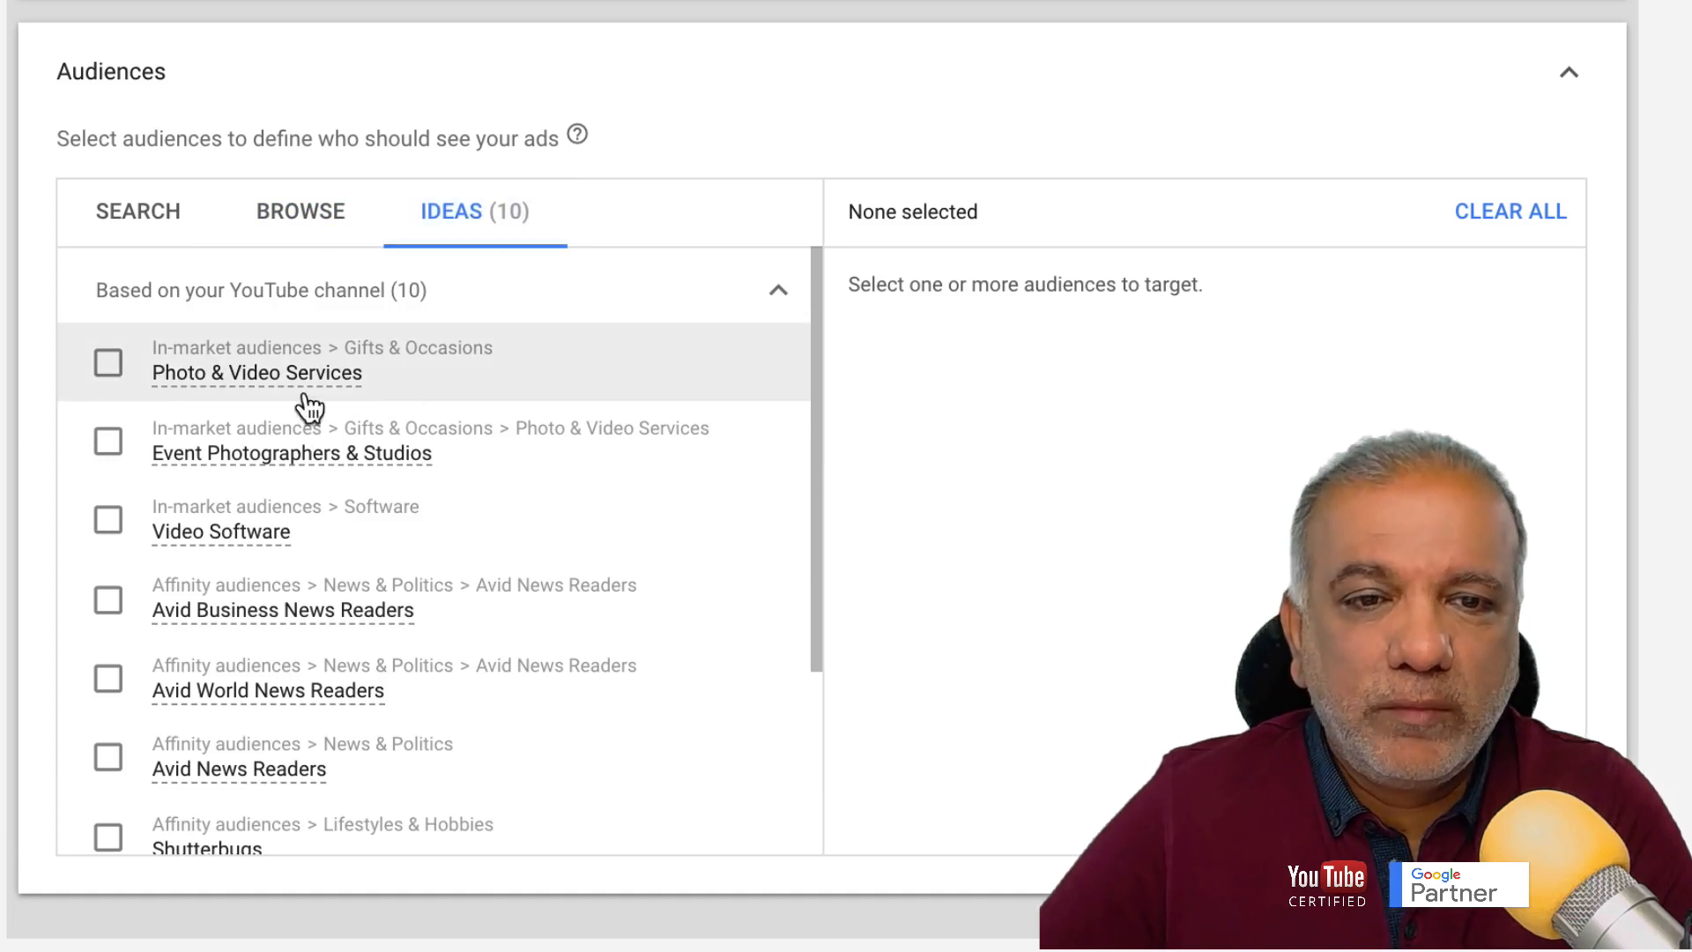
mouse_move(423, 479)
scroll(423, 480, down, 5)
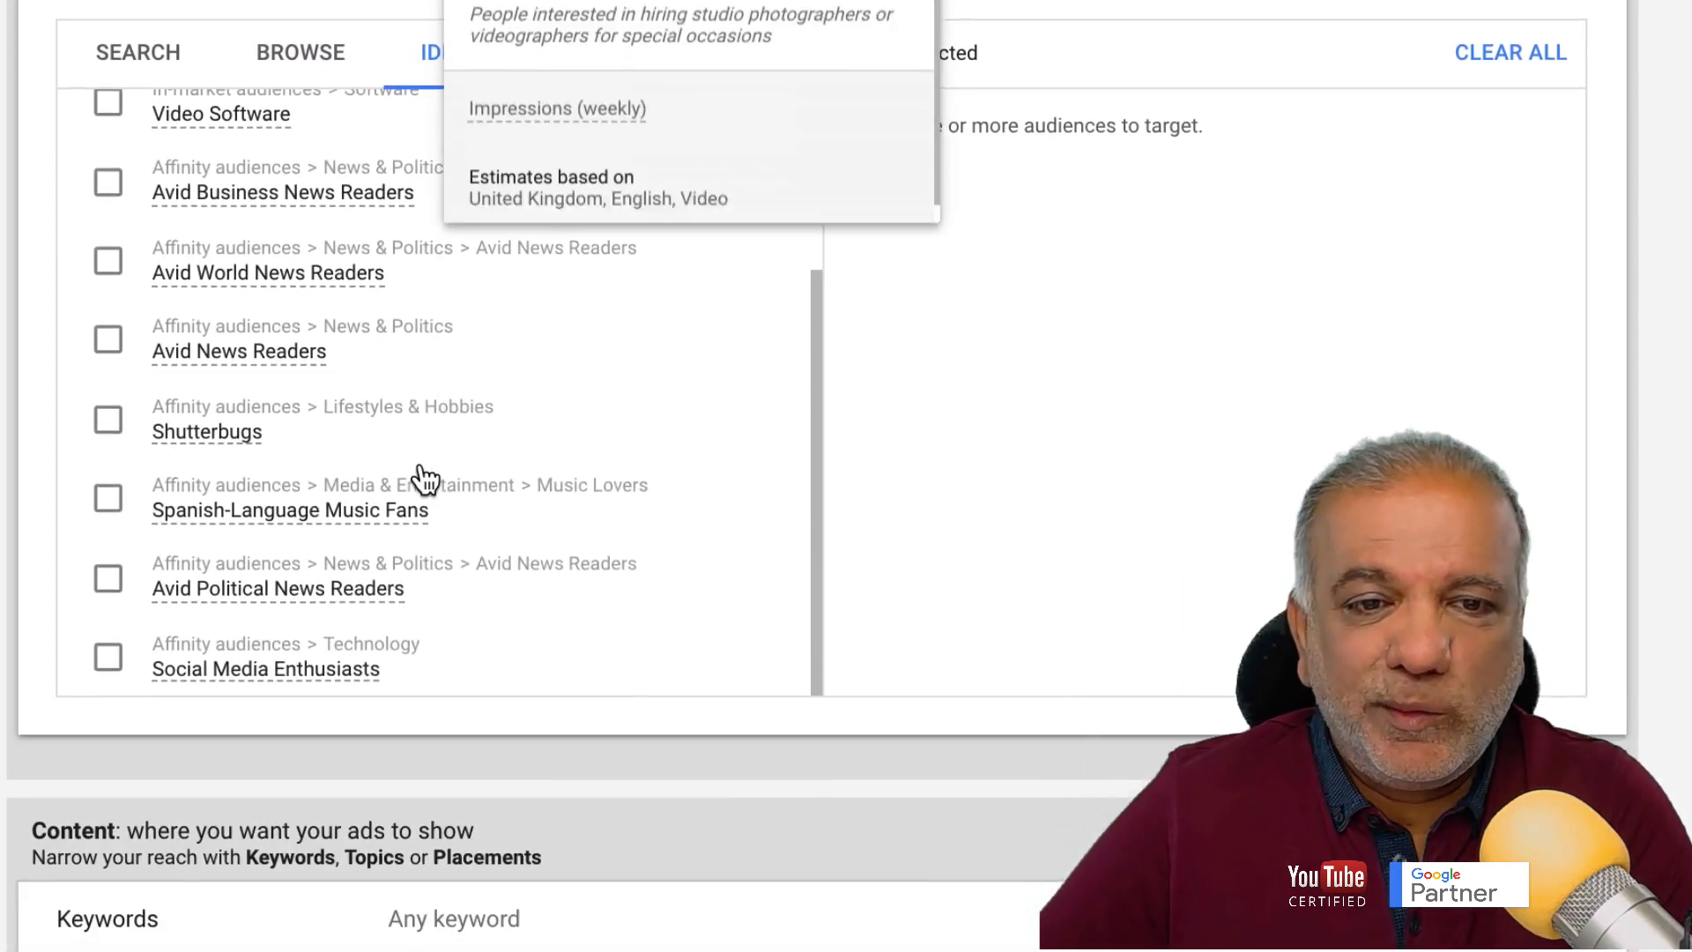
scroll(423, 480, up, 3)
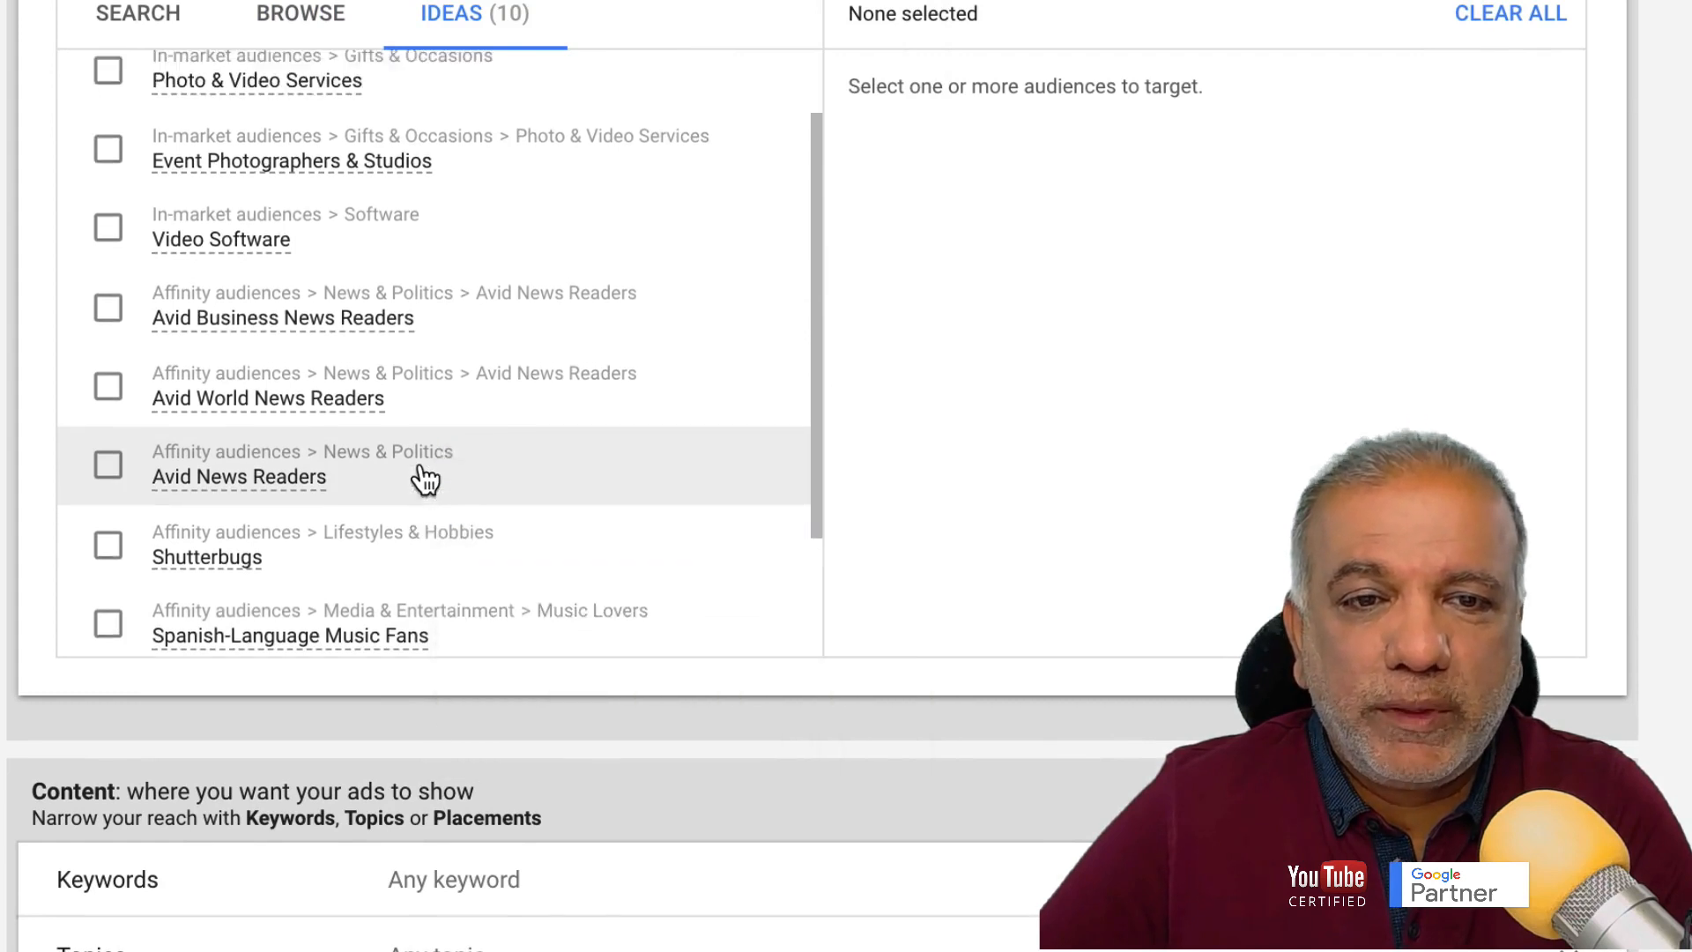
scroll(425, 480, up, 2)
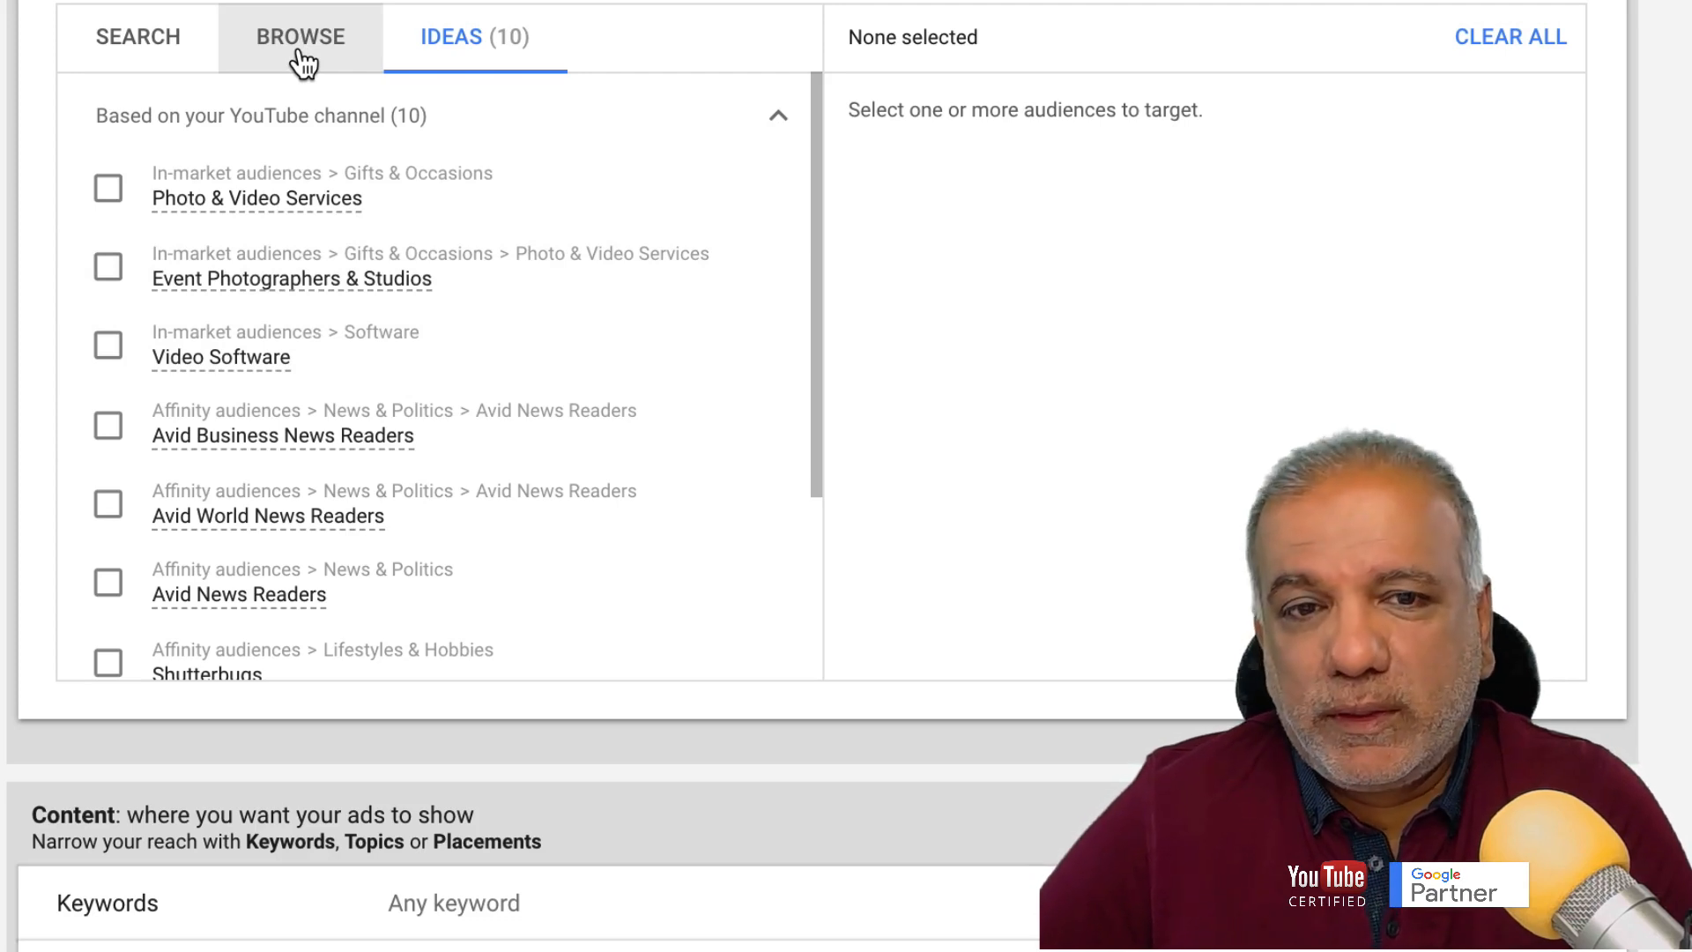
click(304, 64)
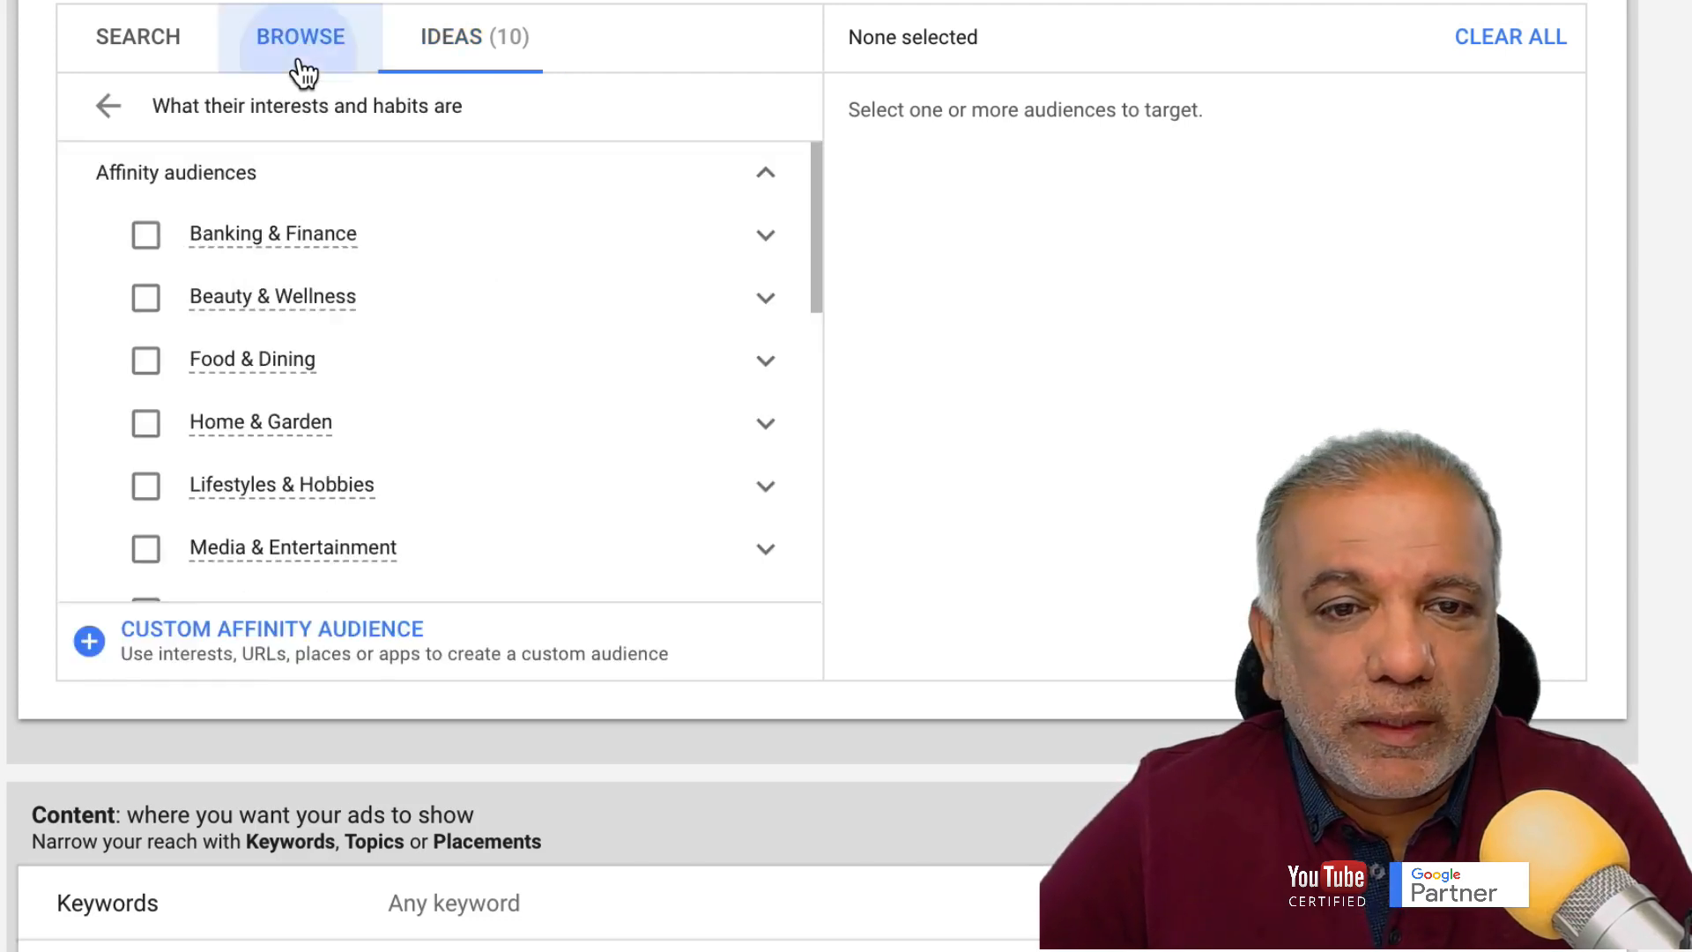
click(133, 44)
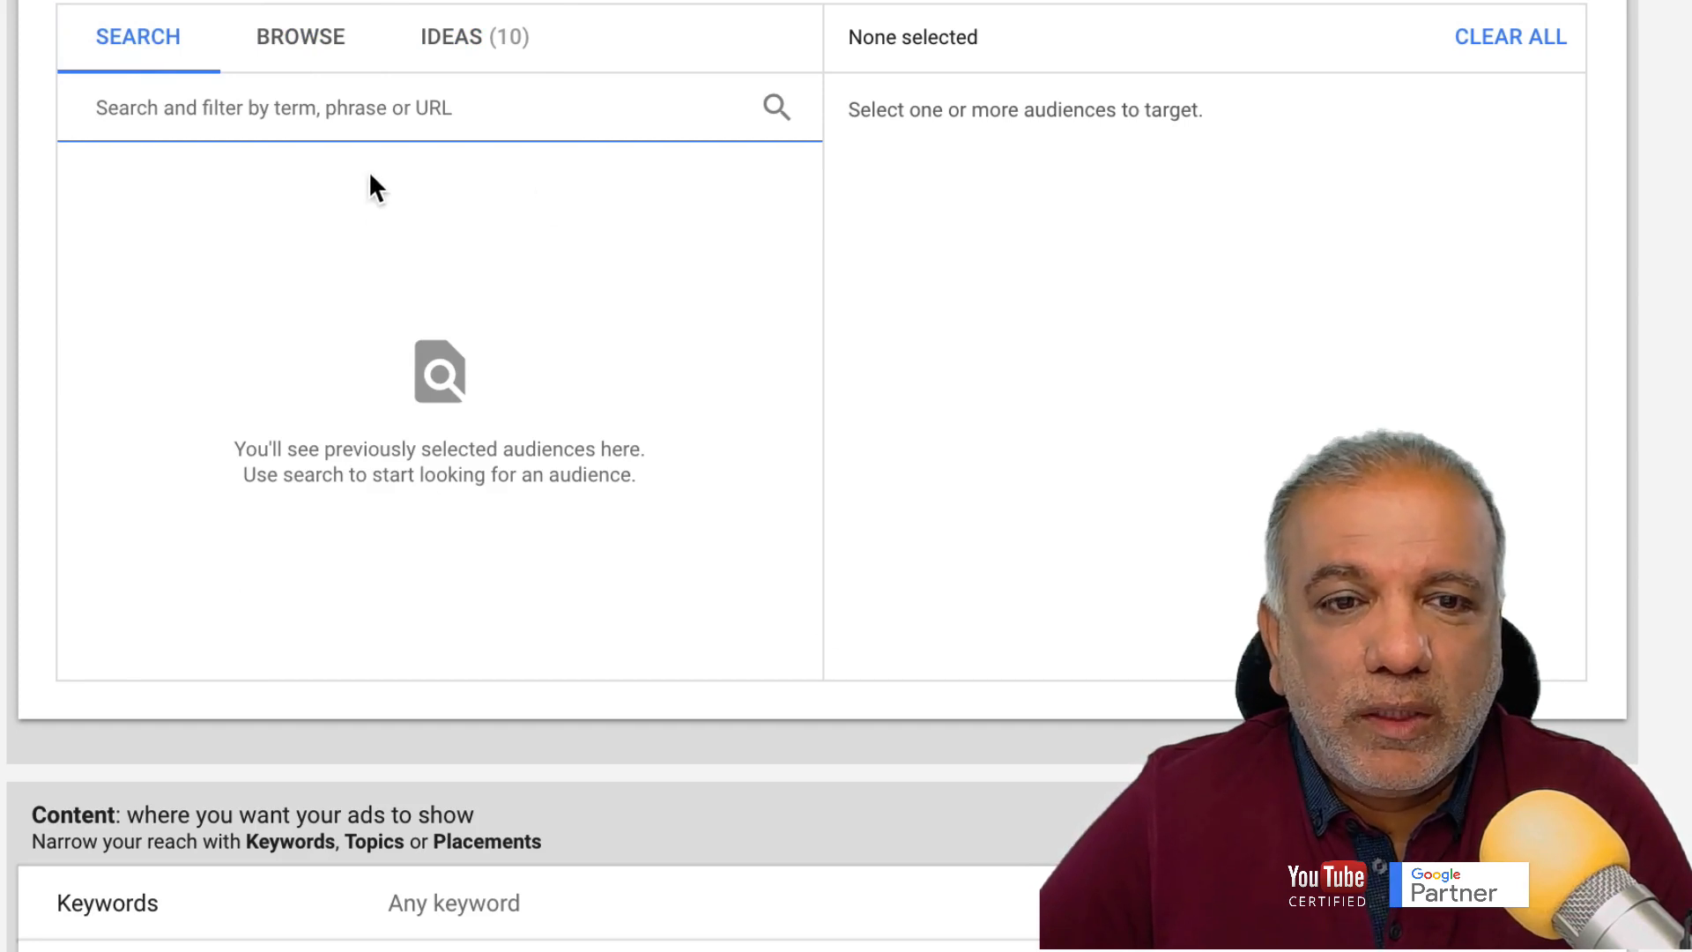
Expand the Keywords targeting in the Content section of the ad group
scroll(372, 177, down, 5)
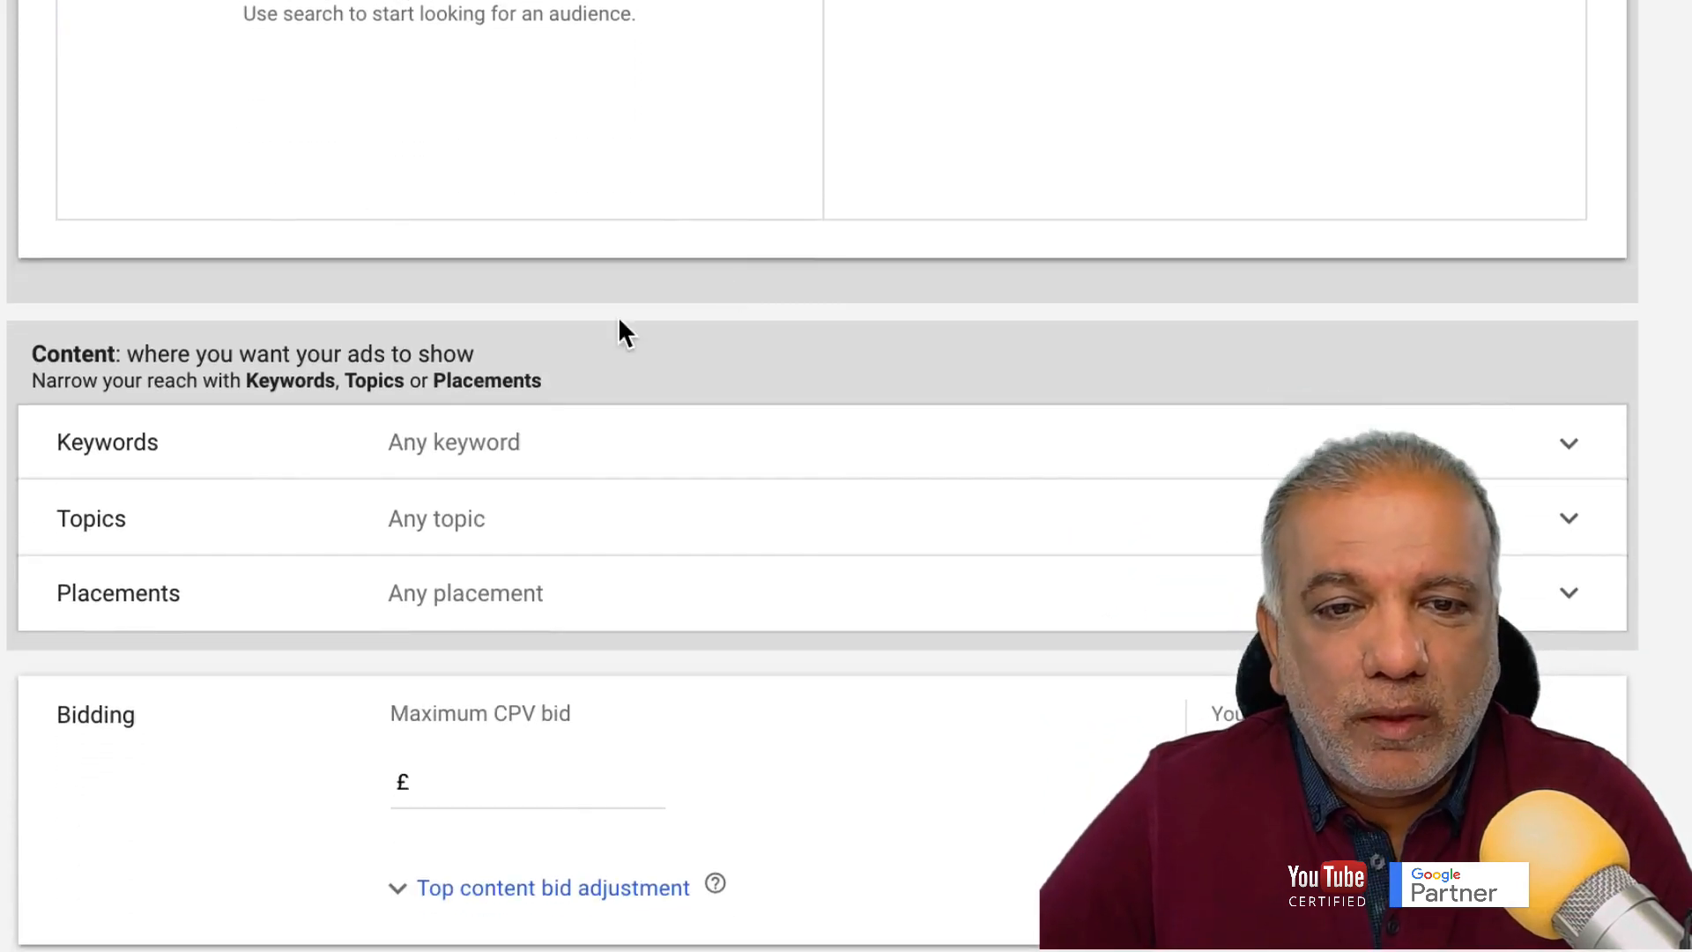
click(474, 471)
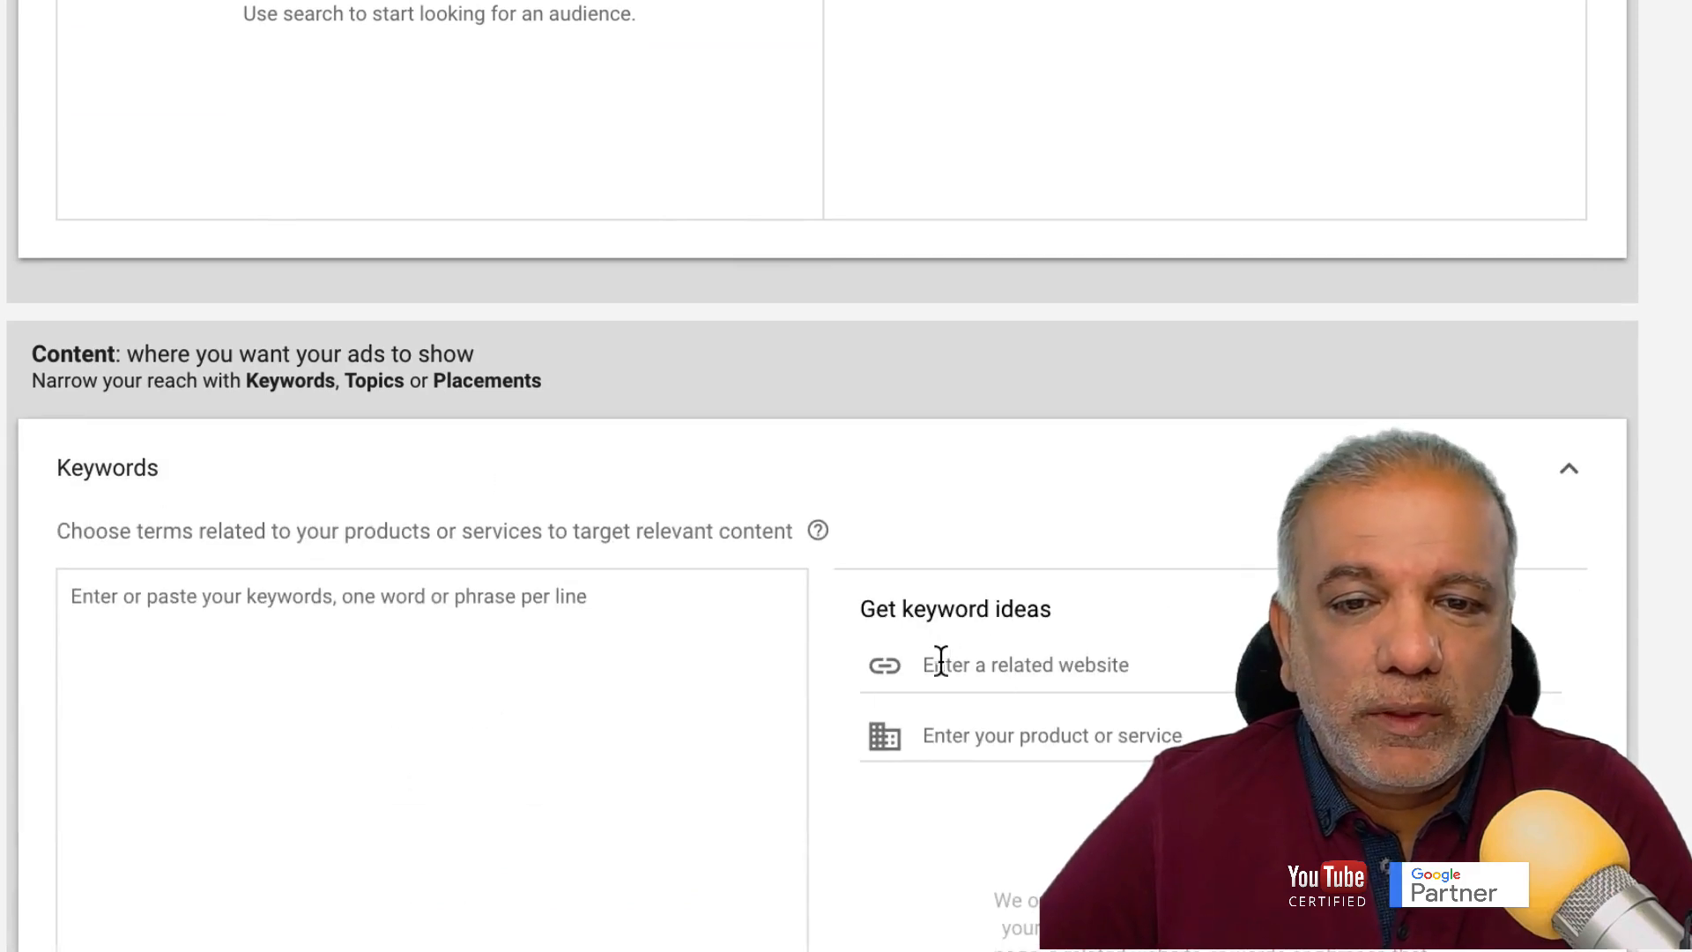
Try to get keyword ideas using "video marketing" as the related website, and clear the entry
click(1018, 670)
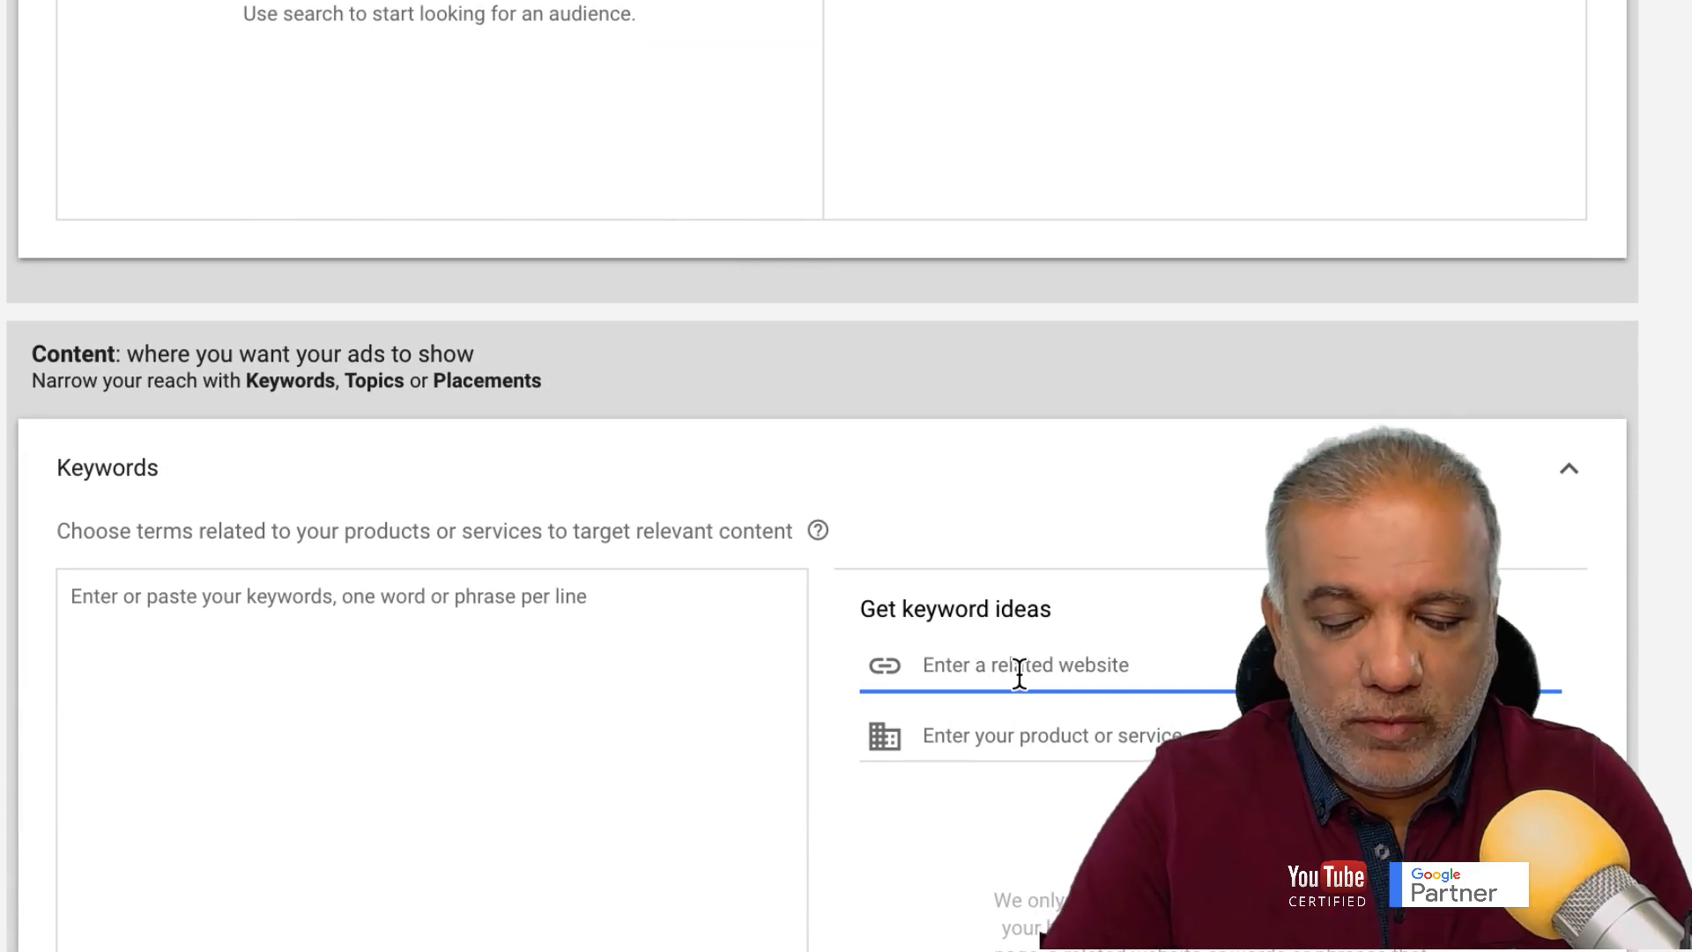
text(vi)
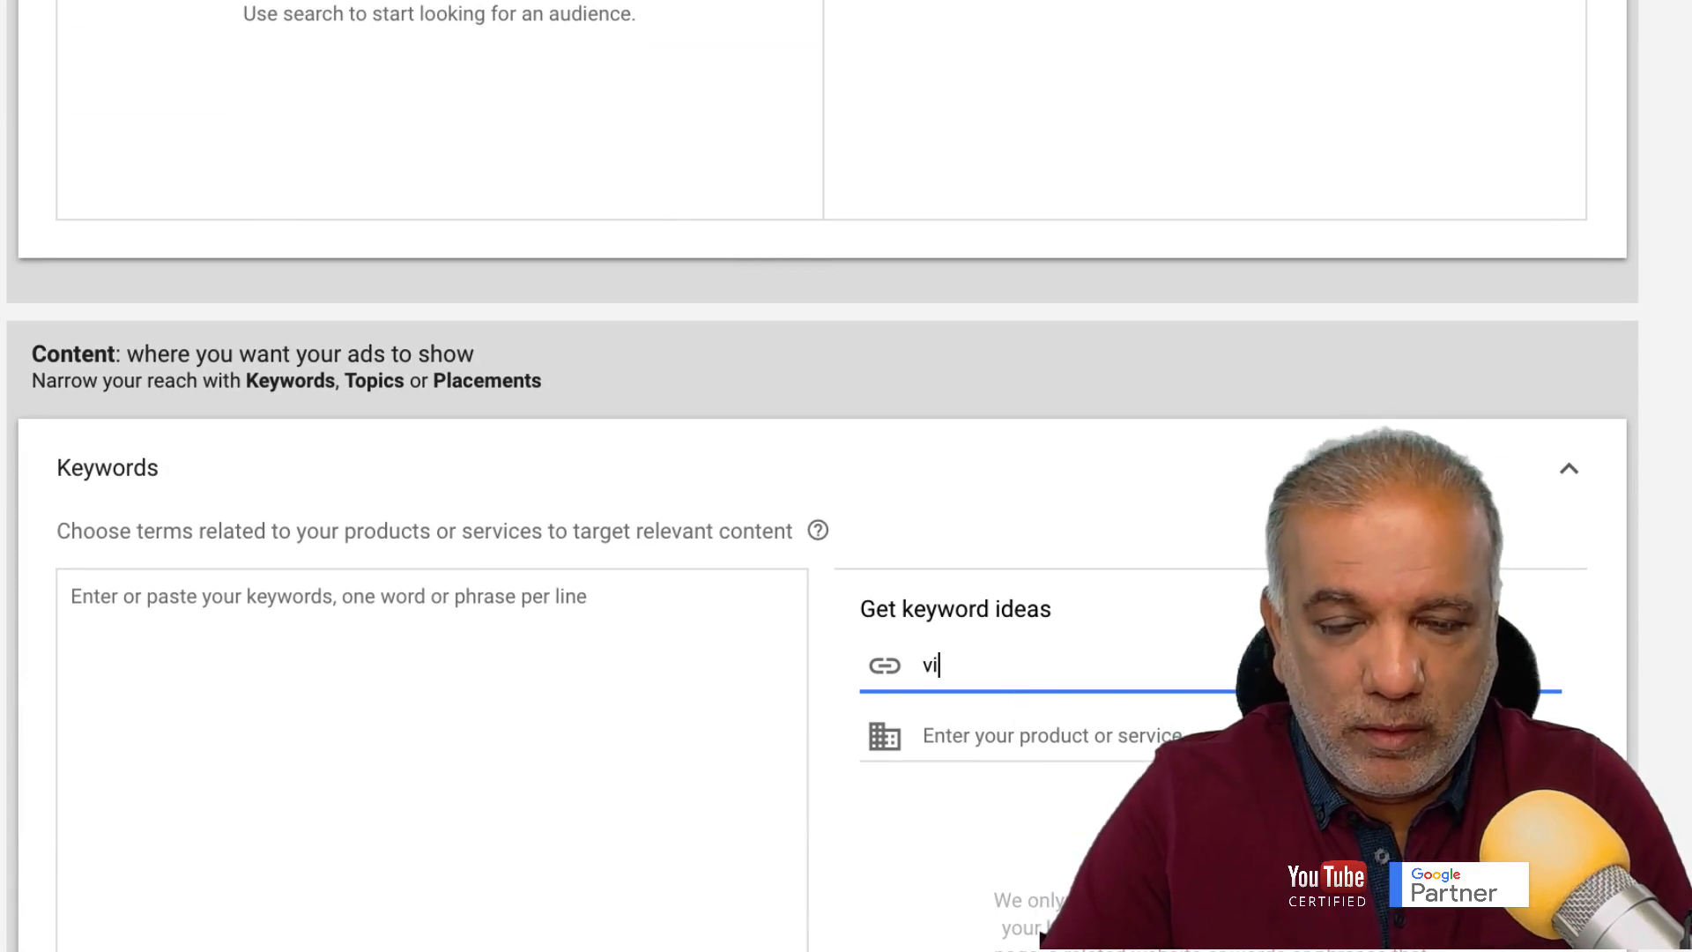
text(deo me)
key(BackSpace)
text(arketing)
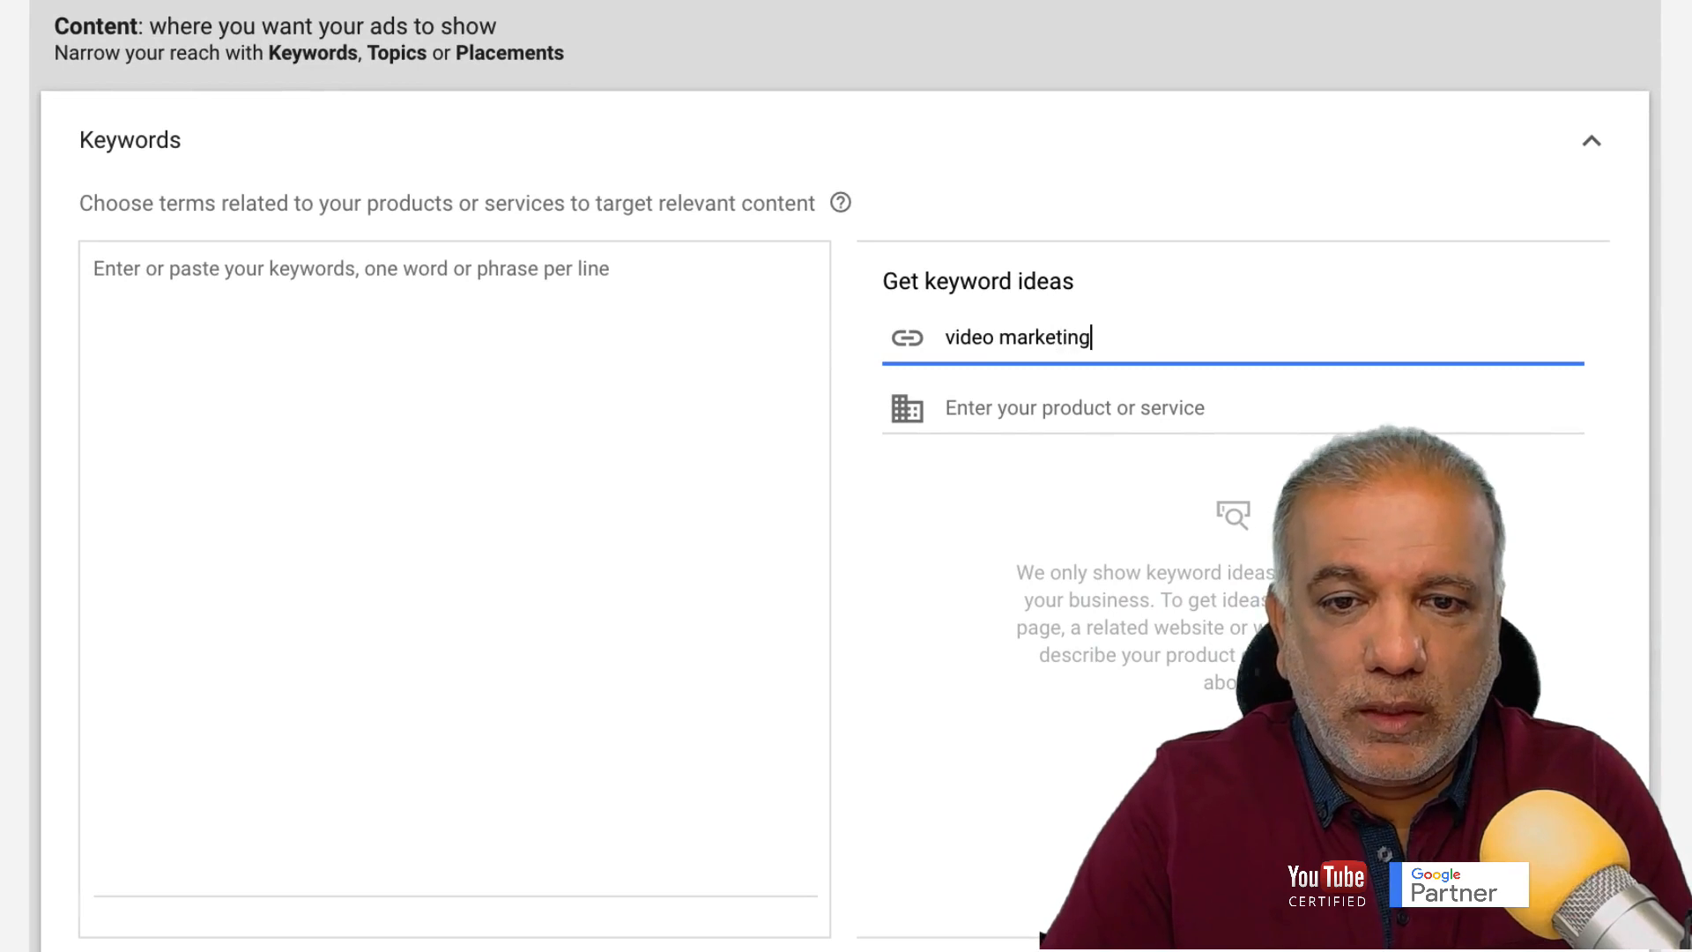
key(Return)
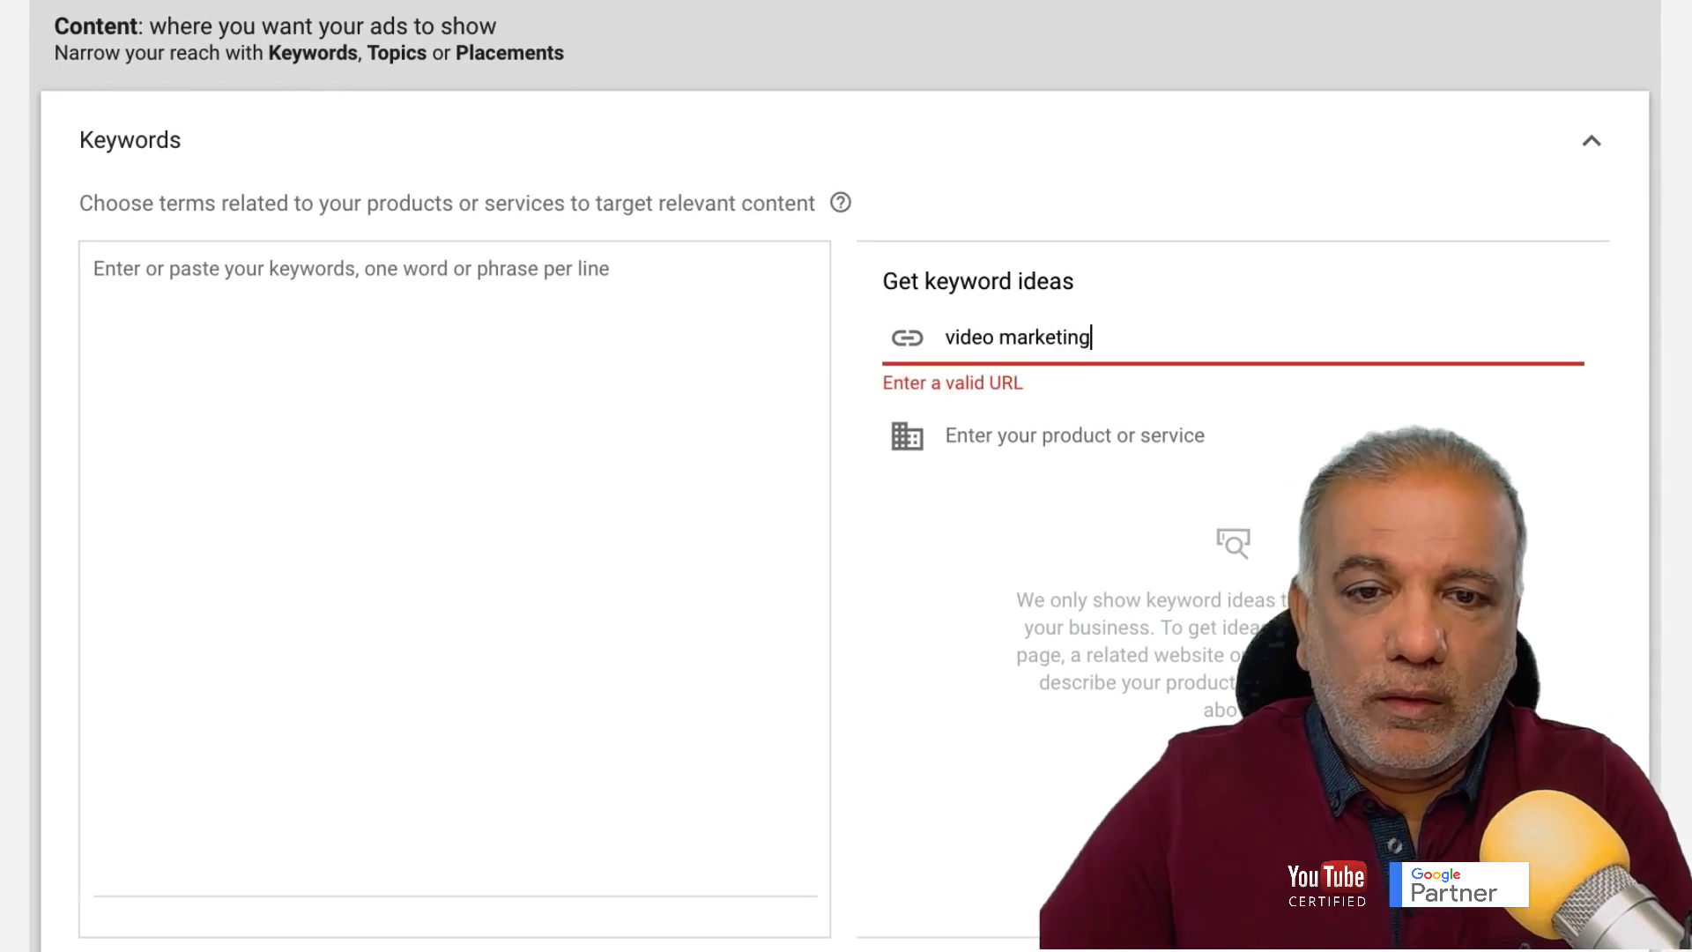
key(ctrl+a)
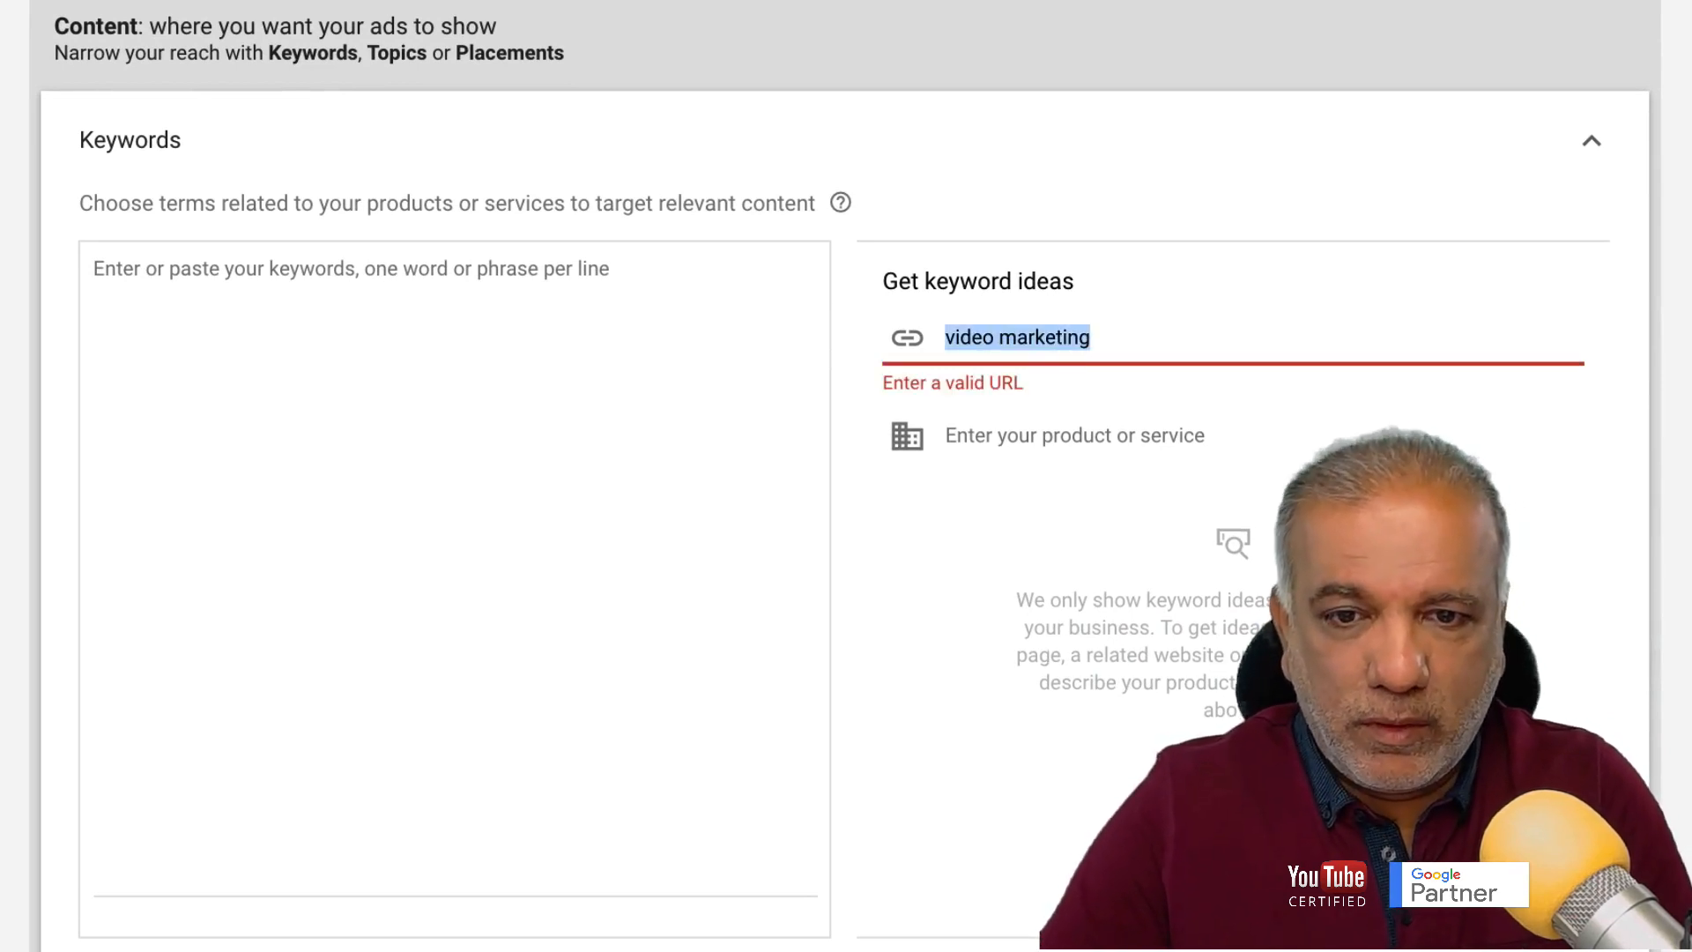
key(BackSpace)
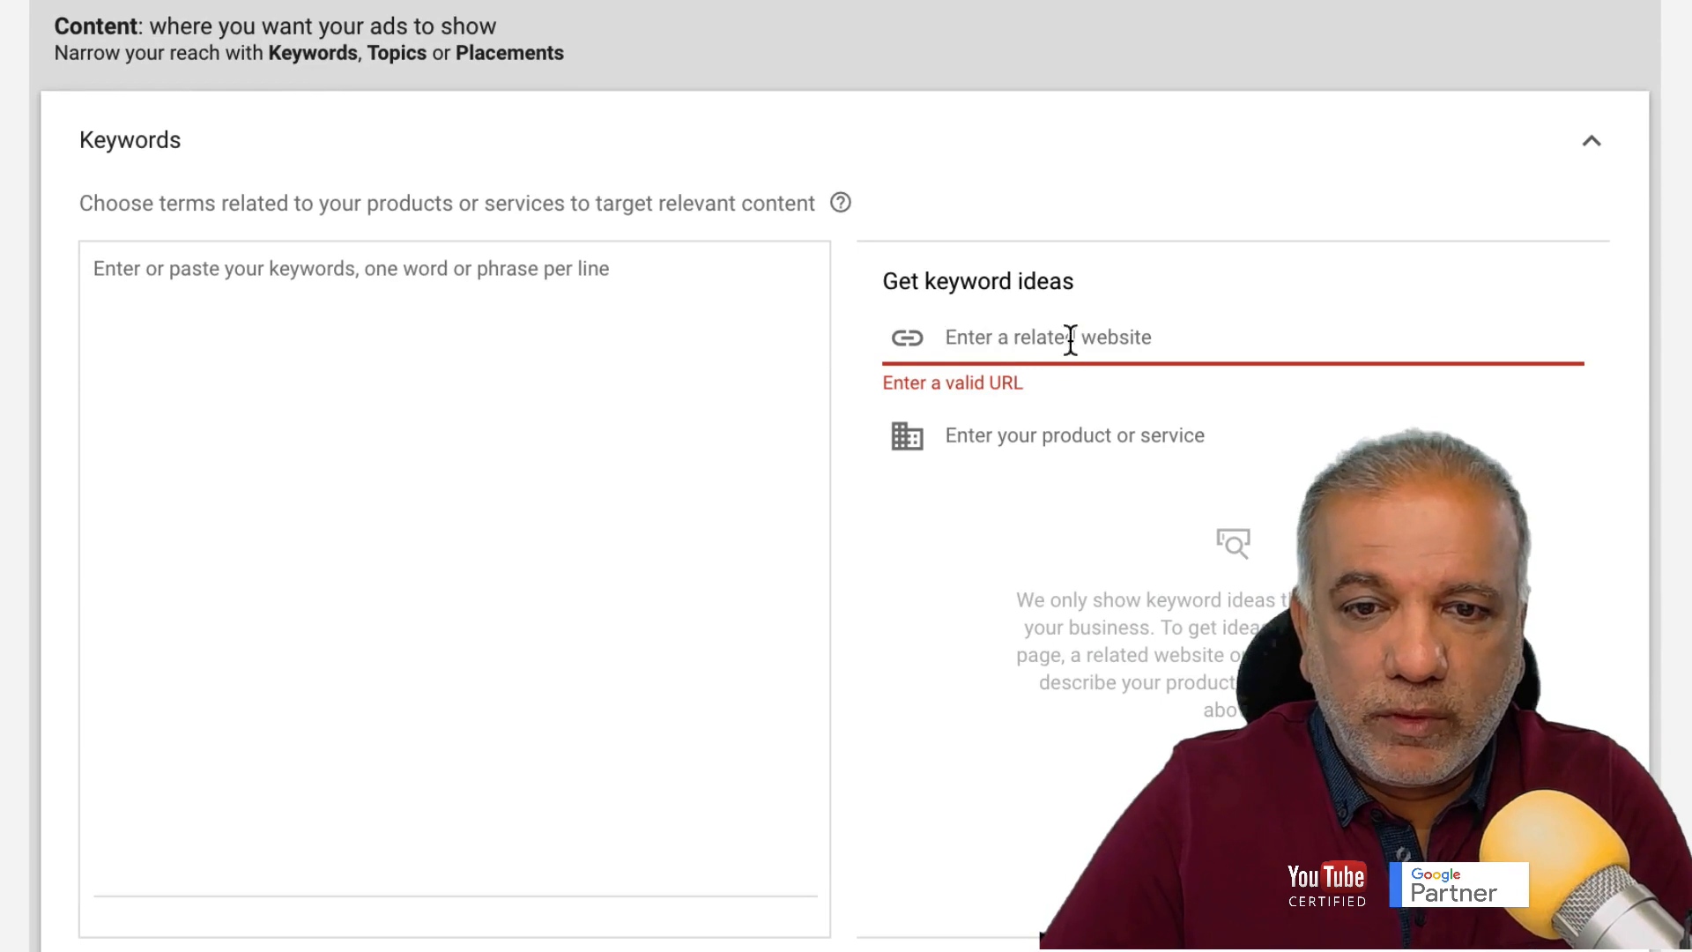
Get keyword ideas for the product or service "video marketing"
click(1033, 426)
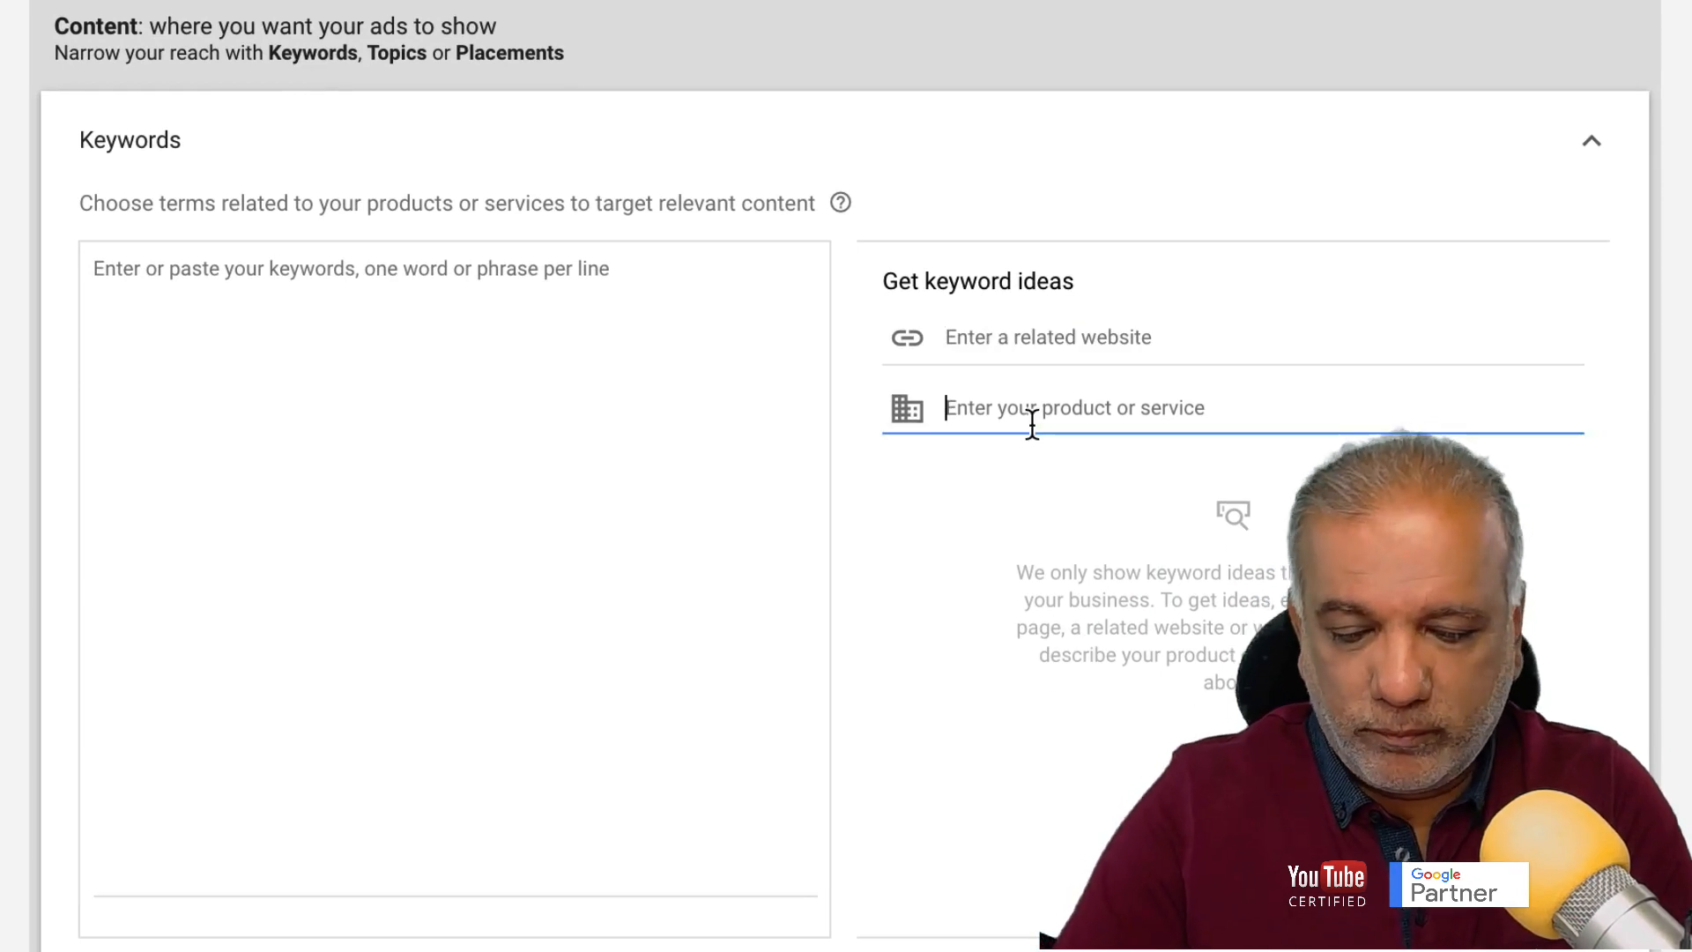
text(video marketing)
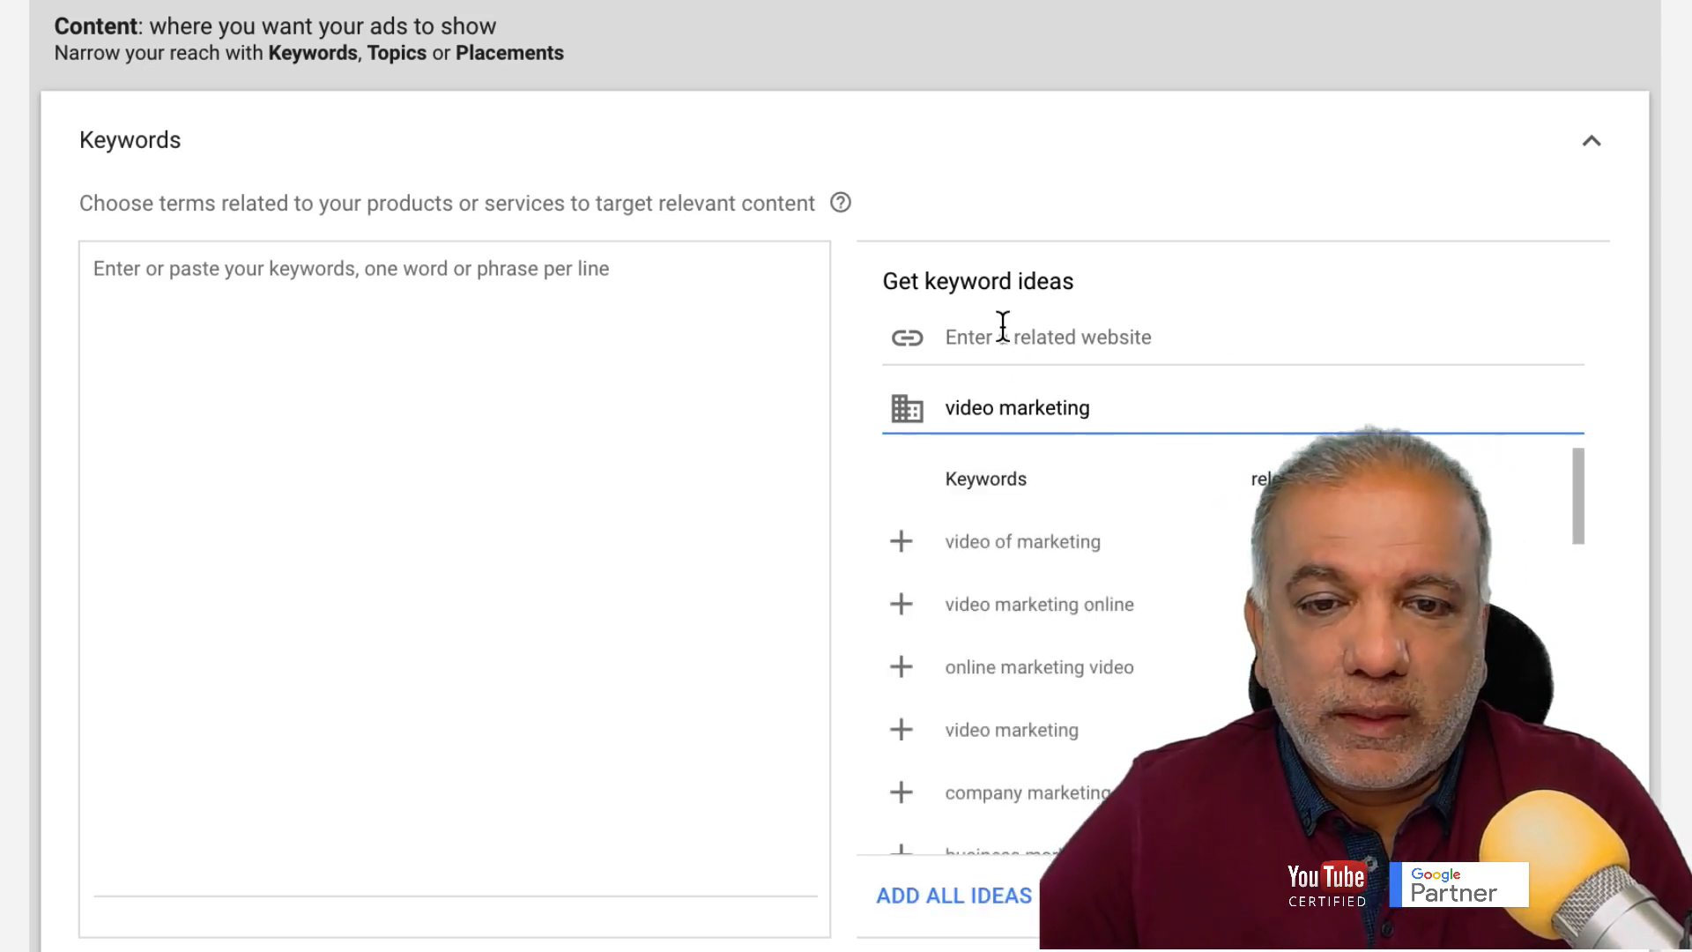
Review the keyword ideas for "video marketing" and add all of them to the ad group's keyword list
scroll(1064, 423, down, 1)
scroll(1064, 421, down, 3)
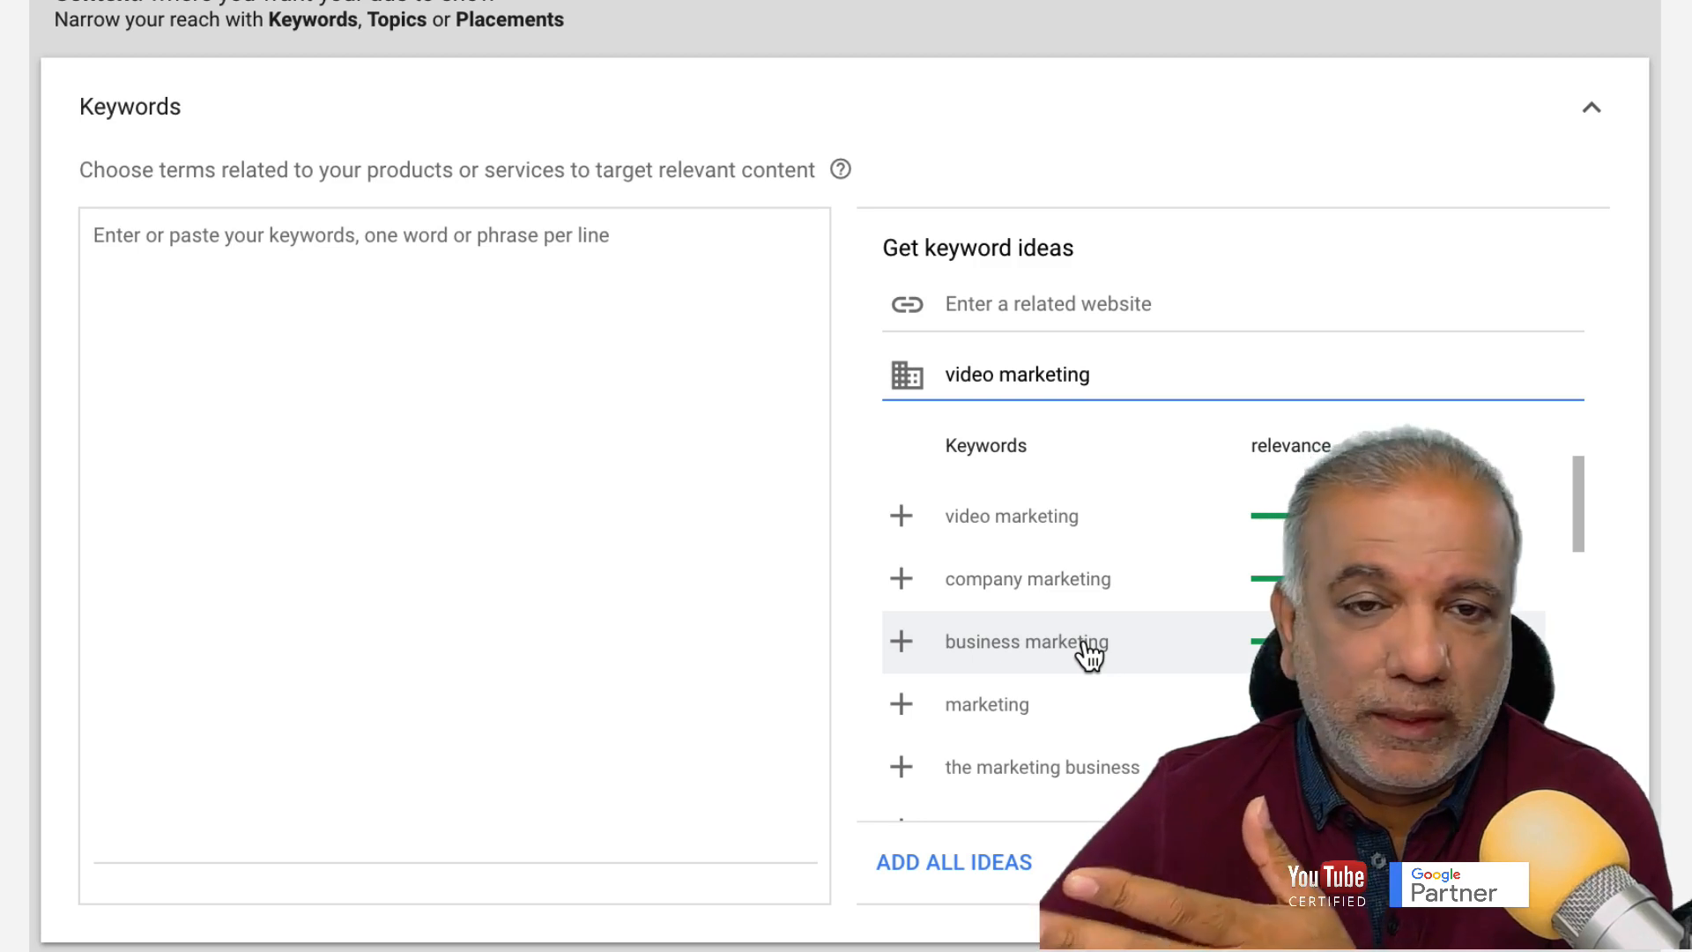
click(962, 871)
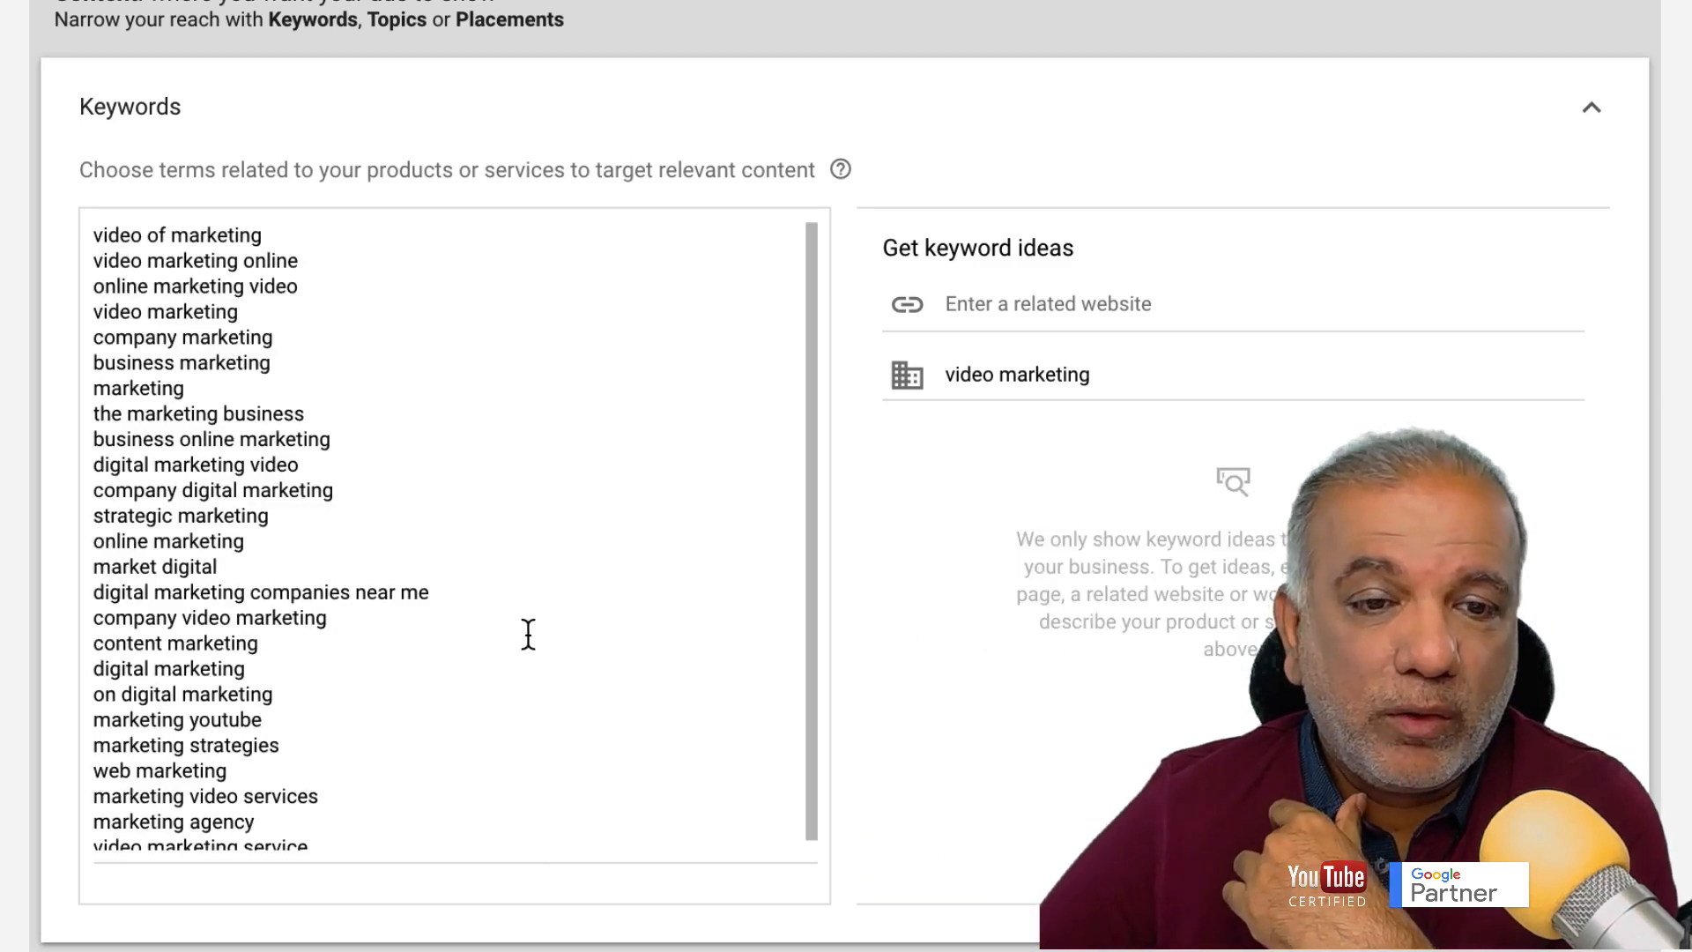
scroll(528, 633, down, 3)
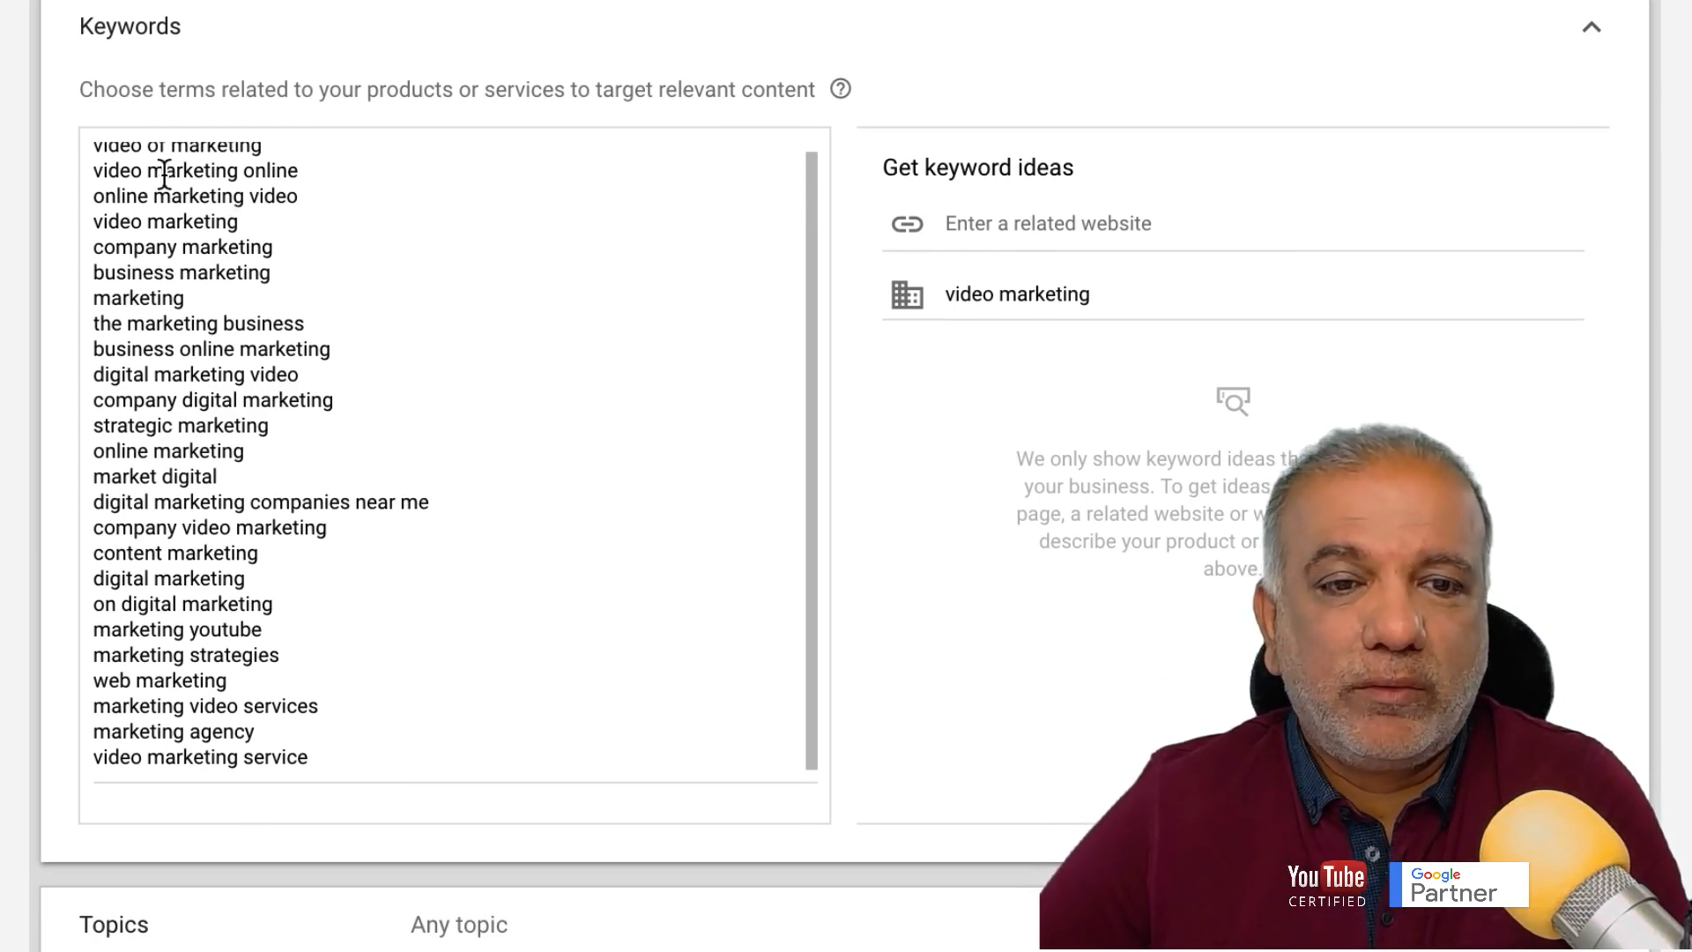
scroll(168, 172, up, 2)
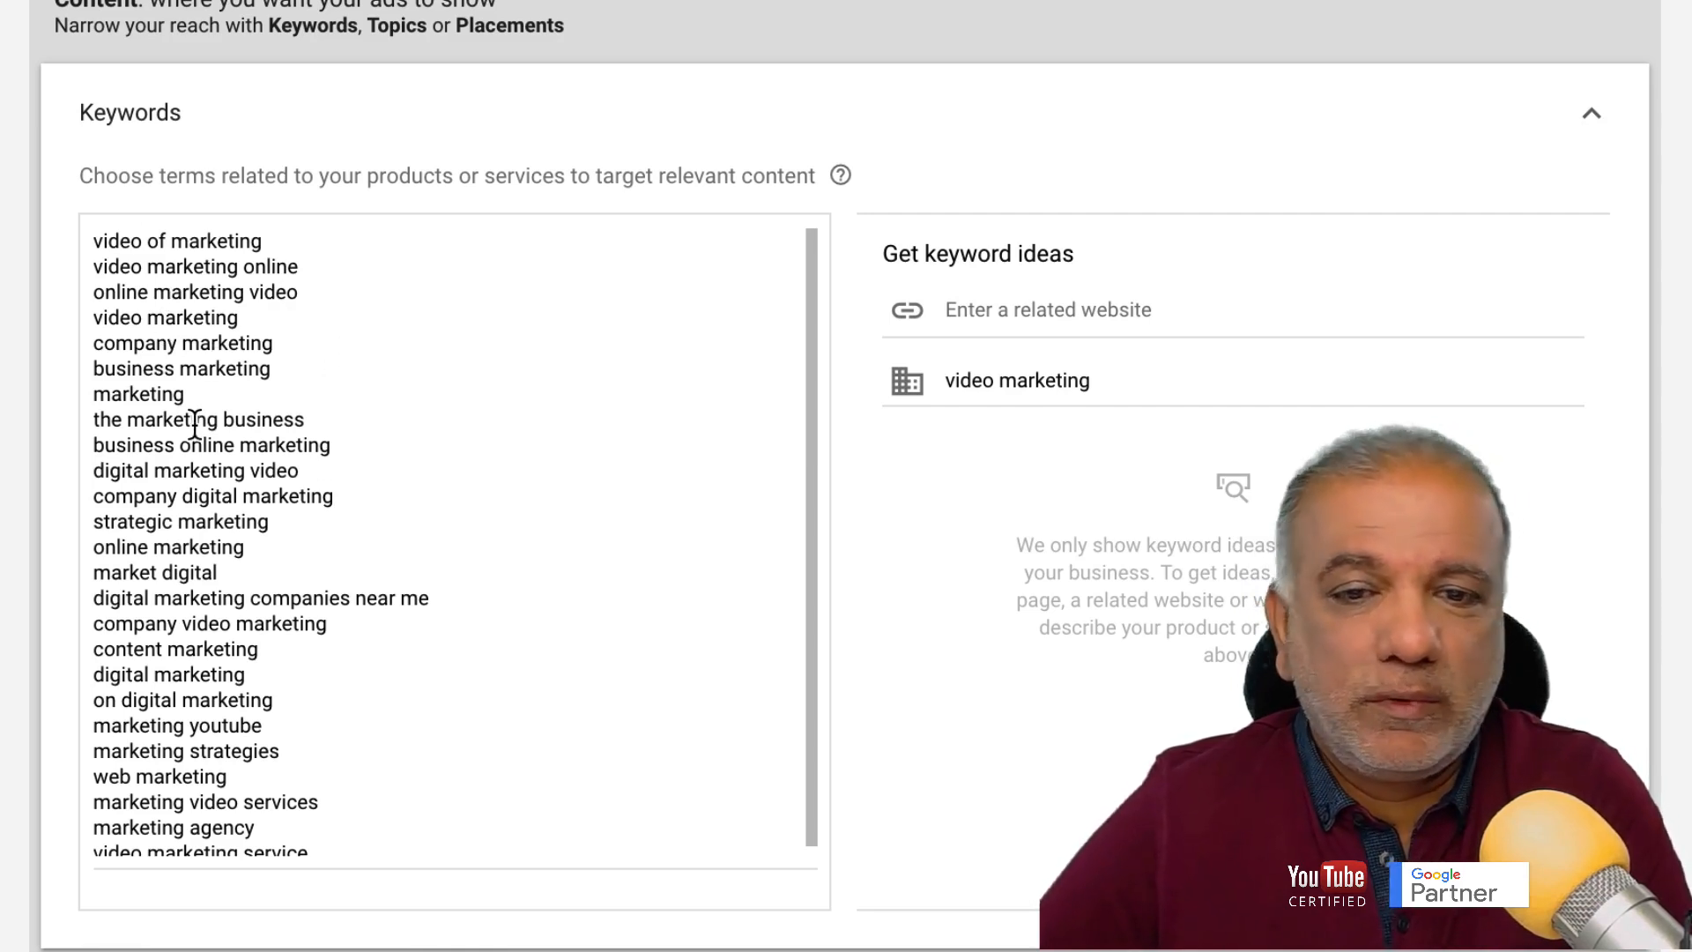
Examine the available Topics targeting, including the Commercial Vehicles and Motor Vehicles (By Type) subtopics under Autos & Vehicles
scroll(195, 423, down, 7)
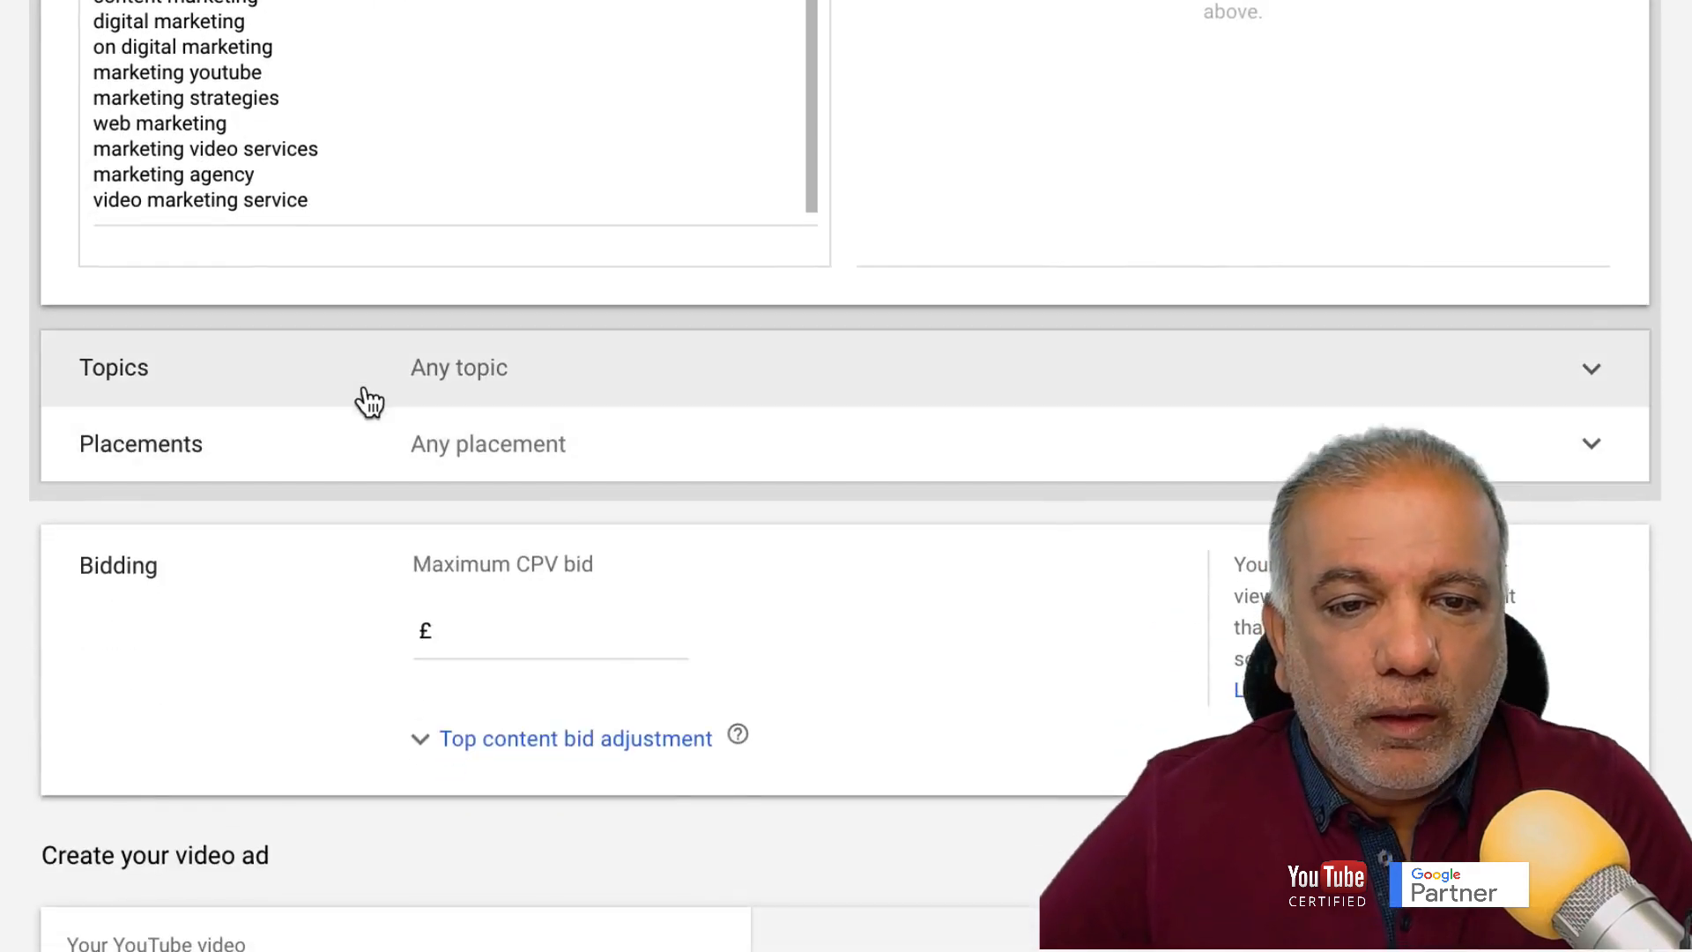
click(414, 382)
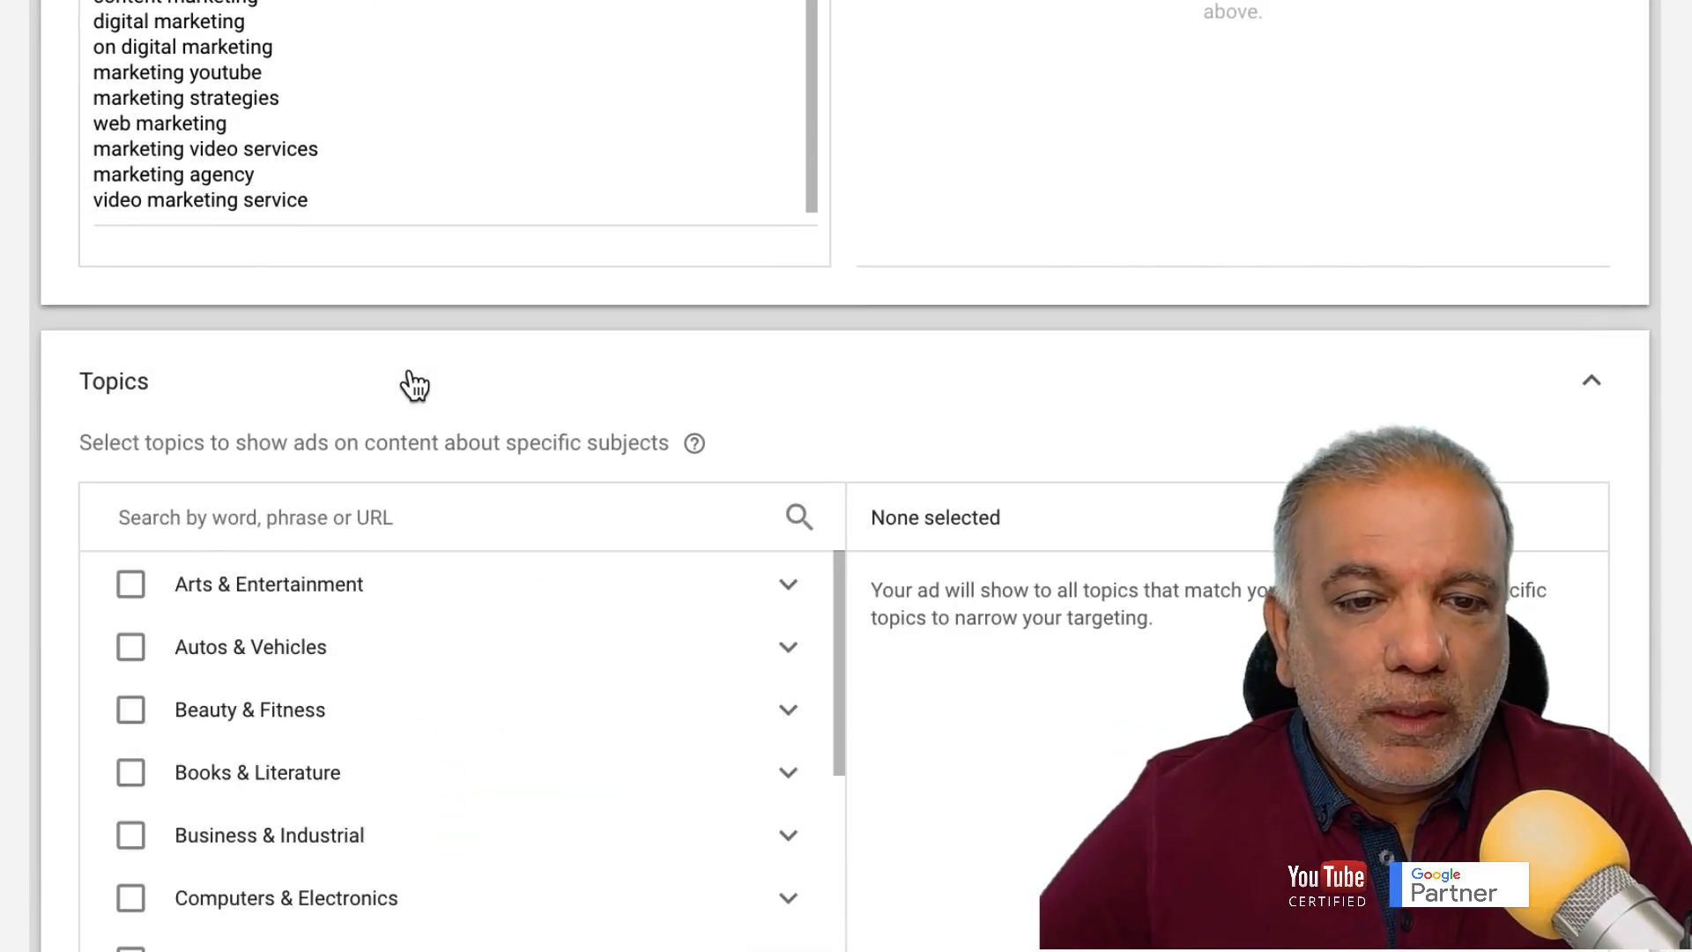
scroll(543, 139, down, 5)
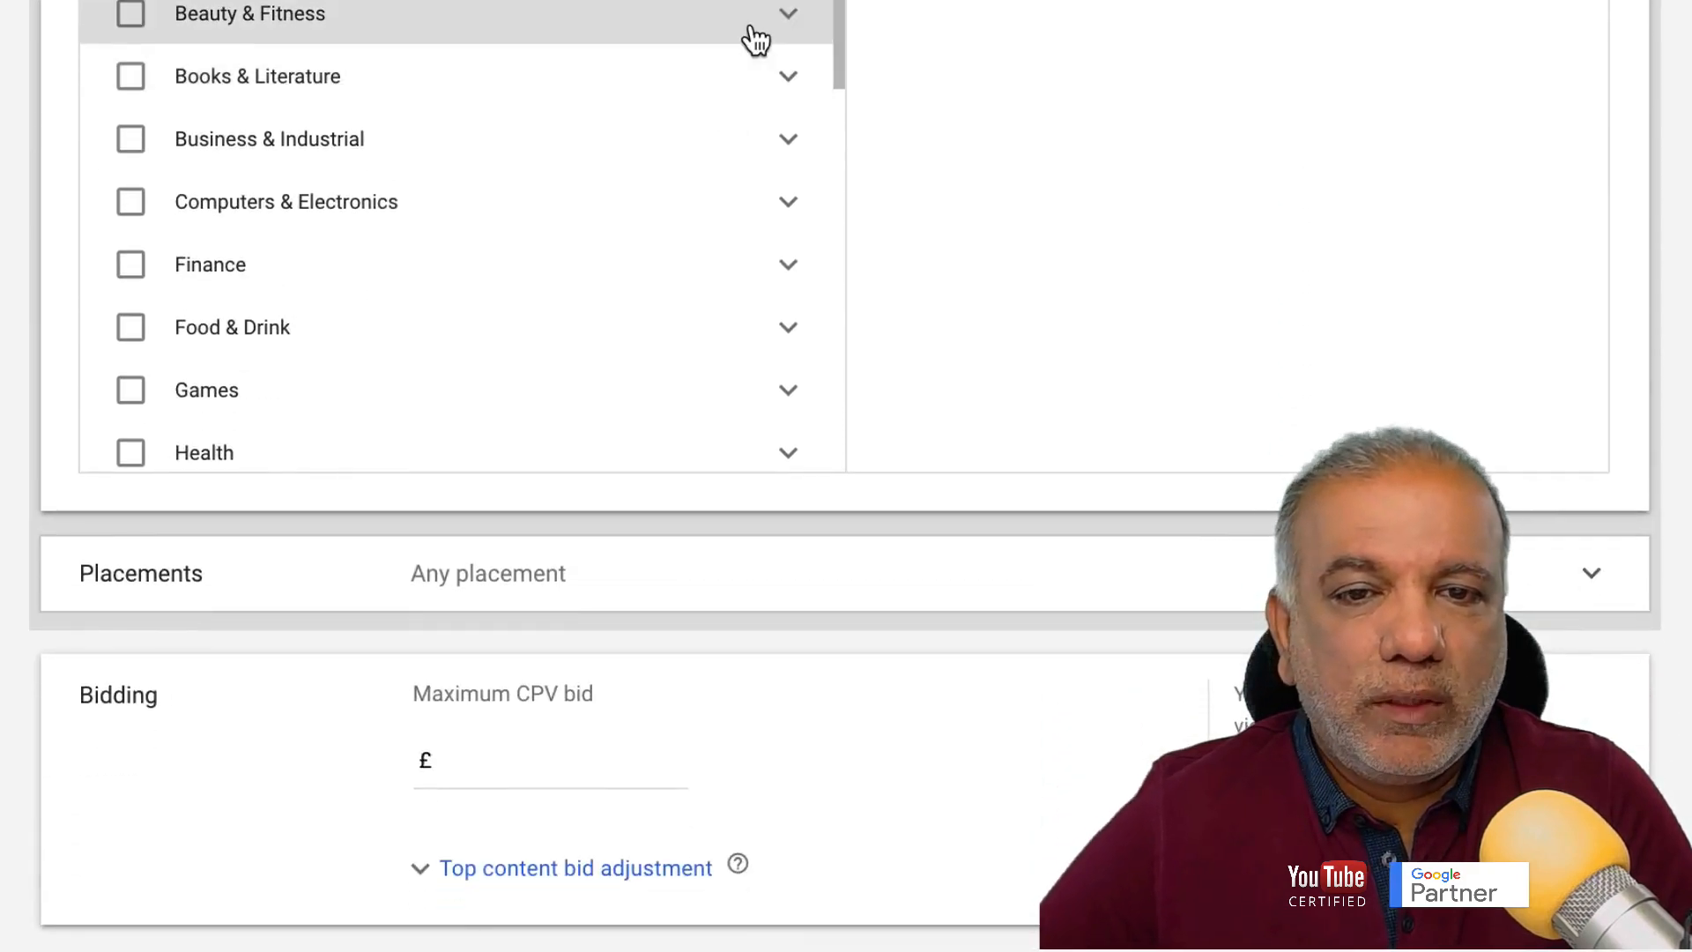
click(783, 106)
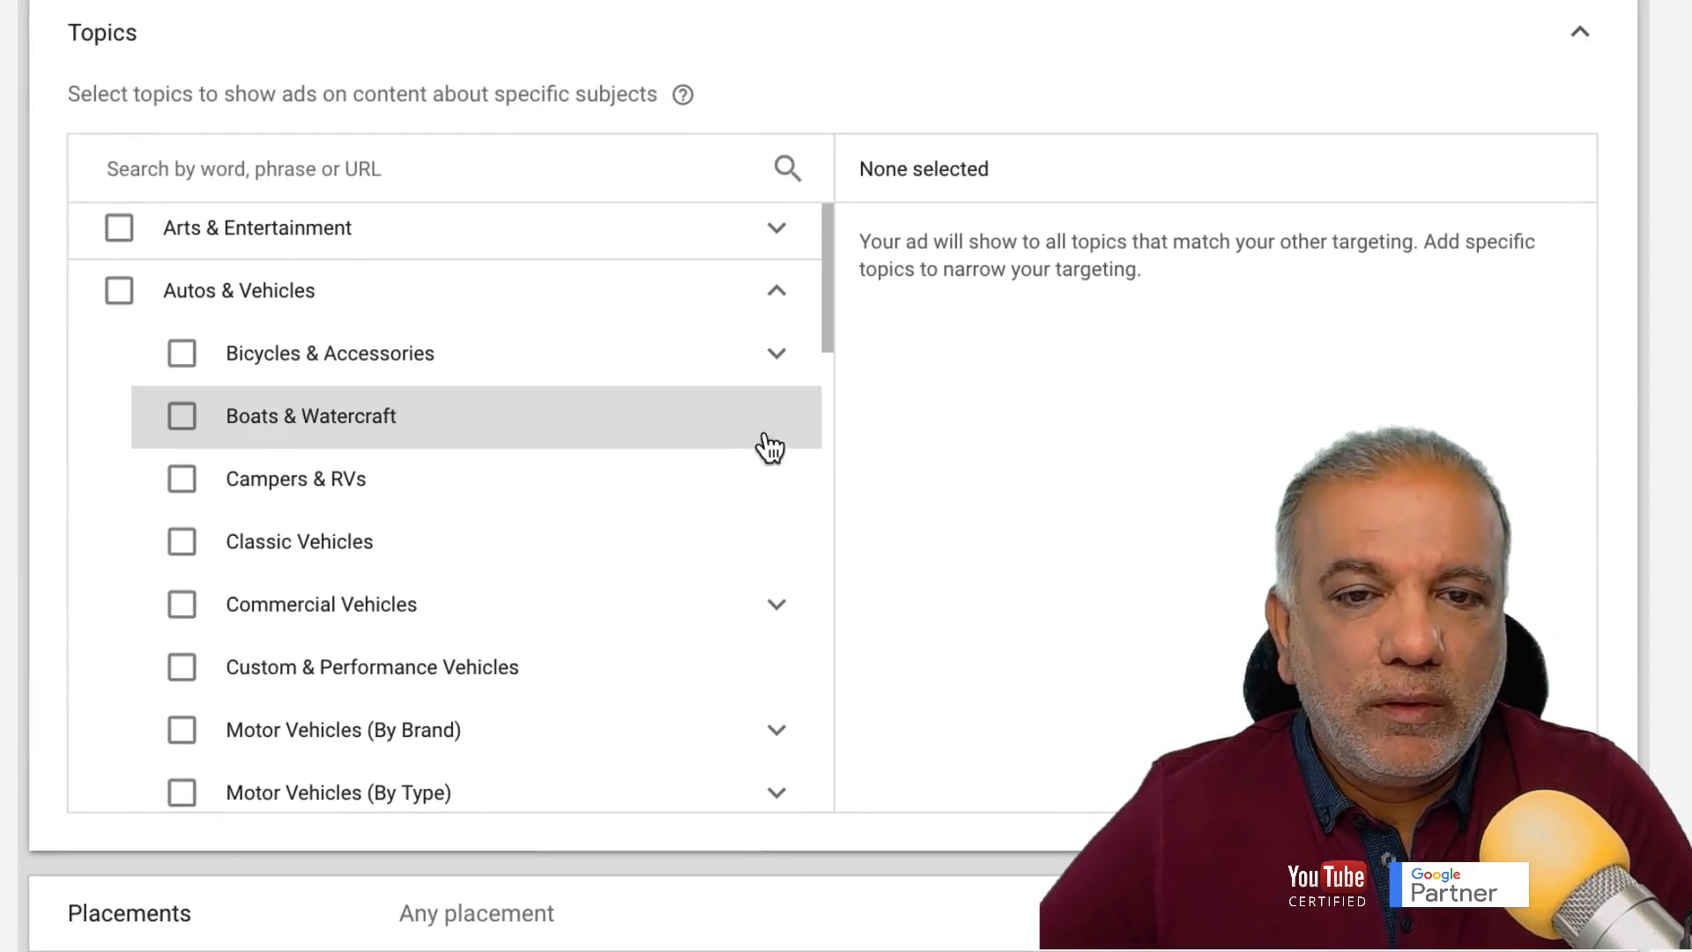
click(784, 406)
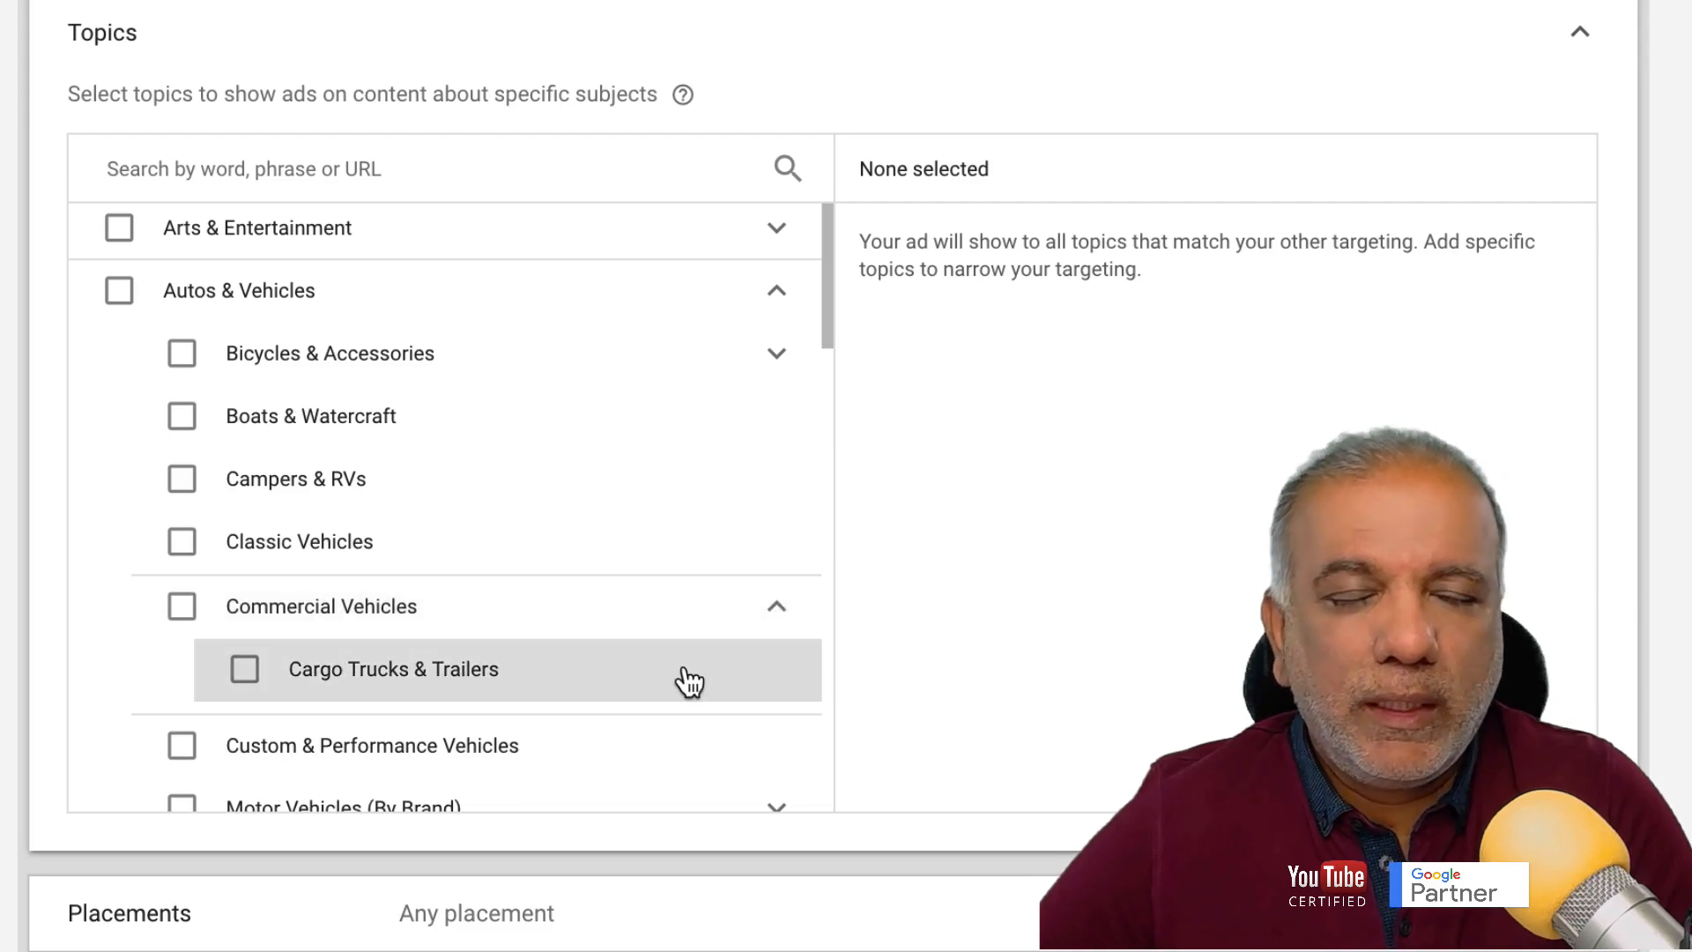
scroll(689, 680, down, 4)
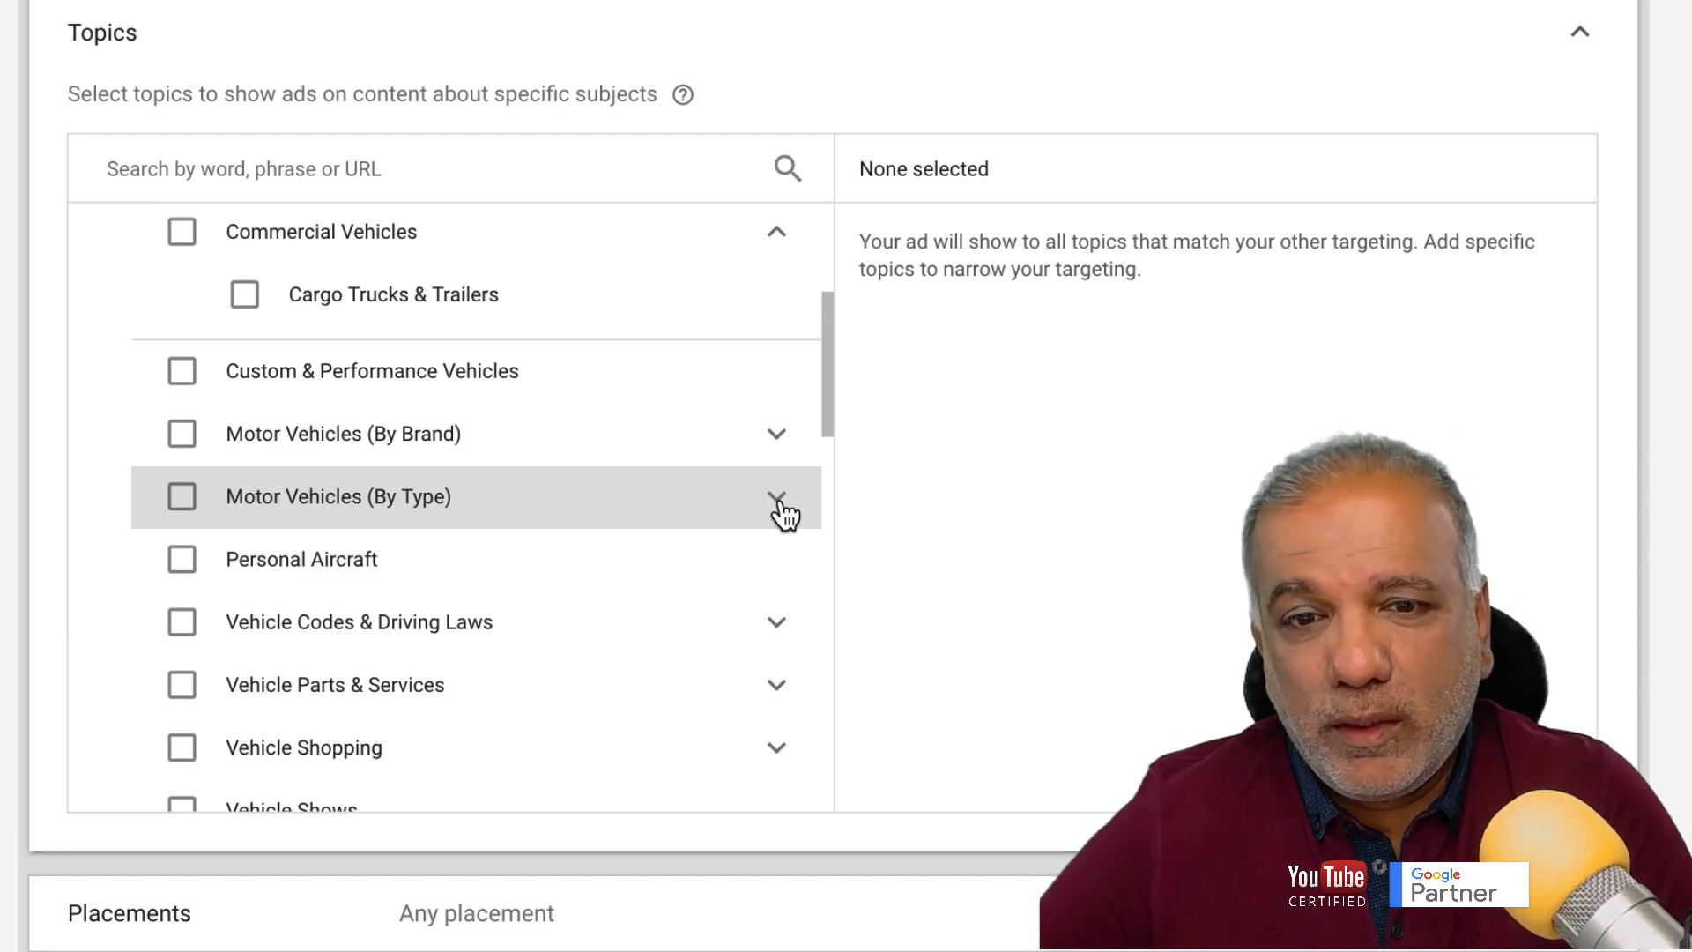
click(779, 501)
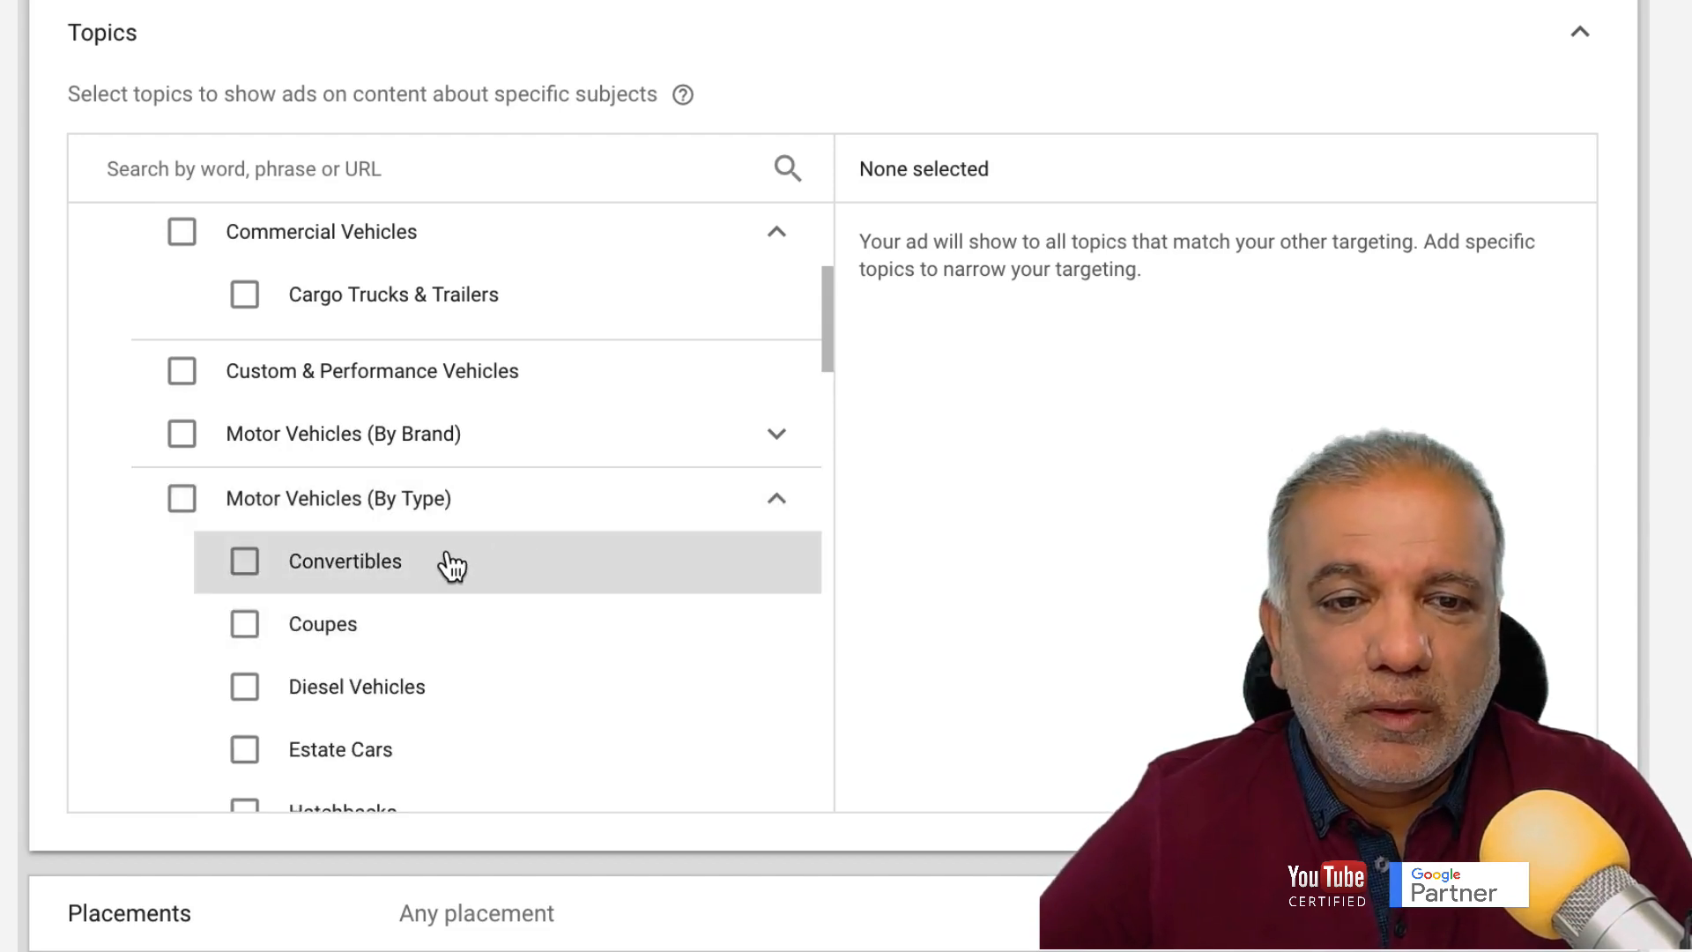
scroll(450, 565, down, 3)
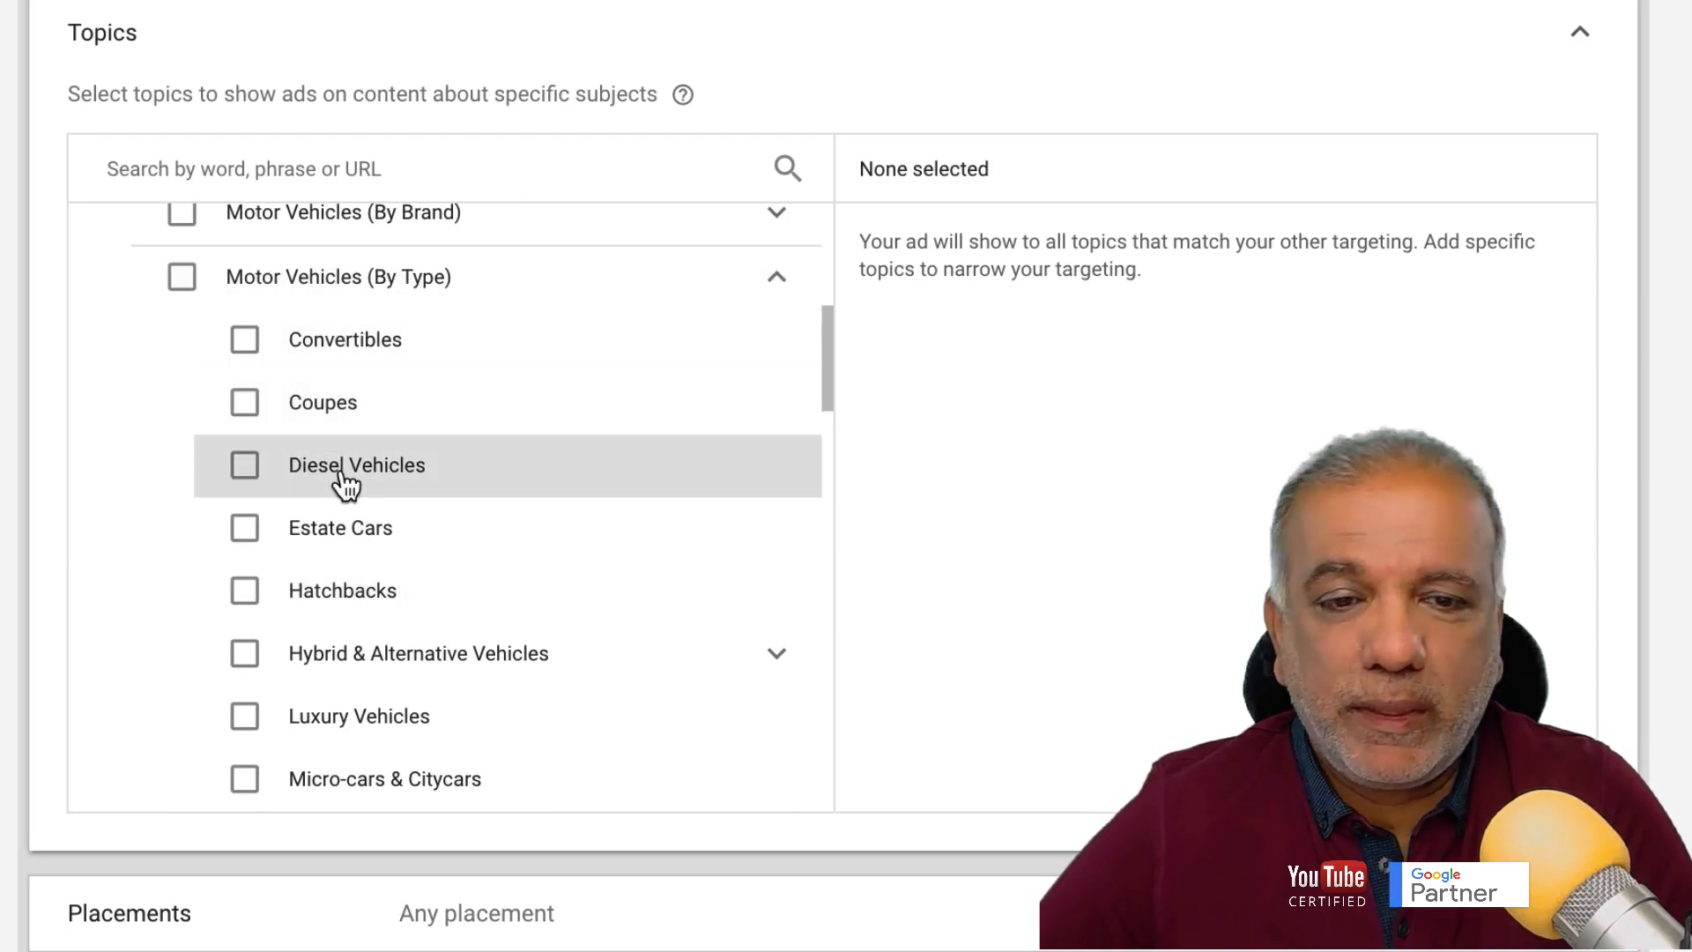
Expand the Placements targeting and review the available placement types
scroll(414, 520, down, 5)
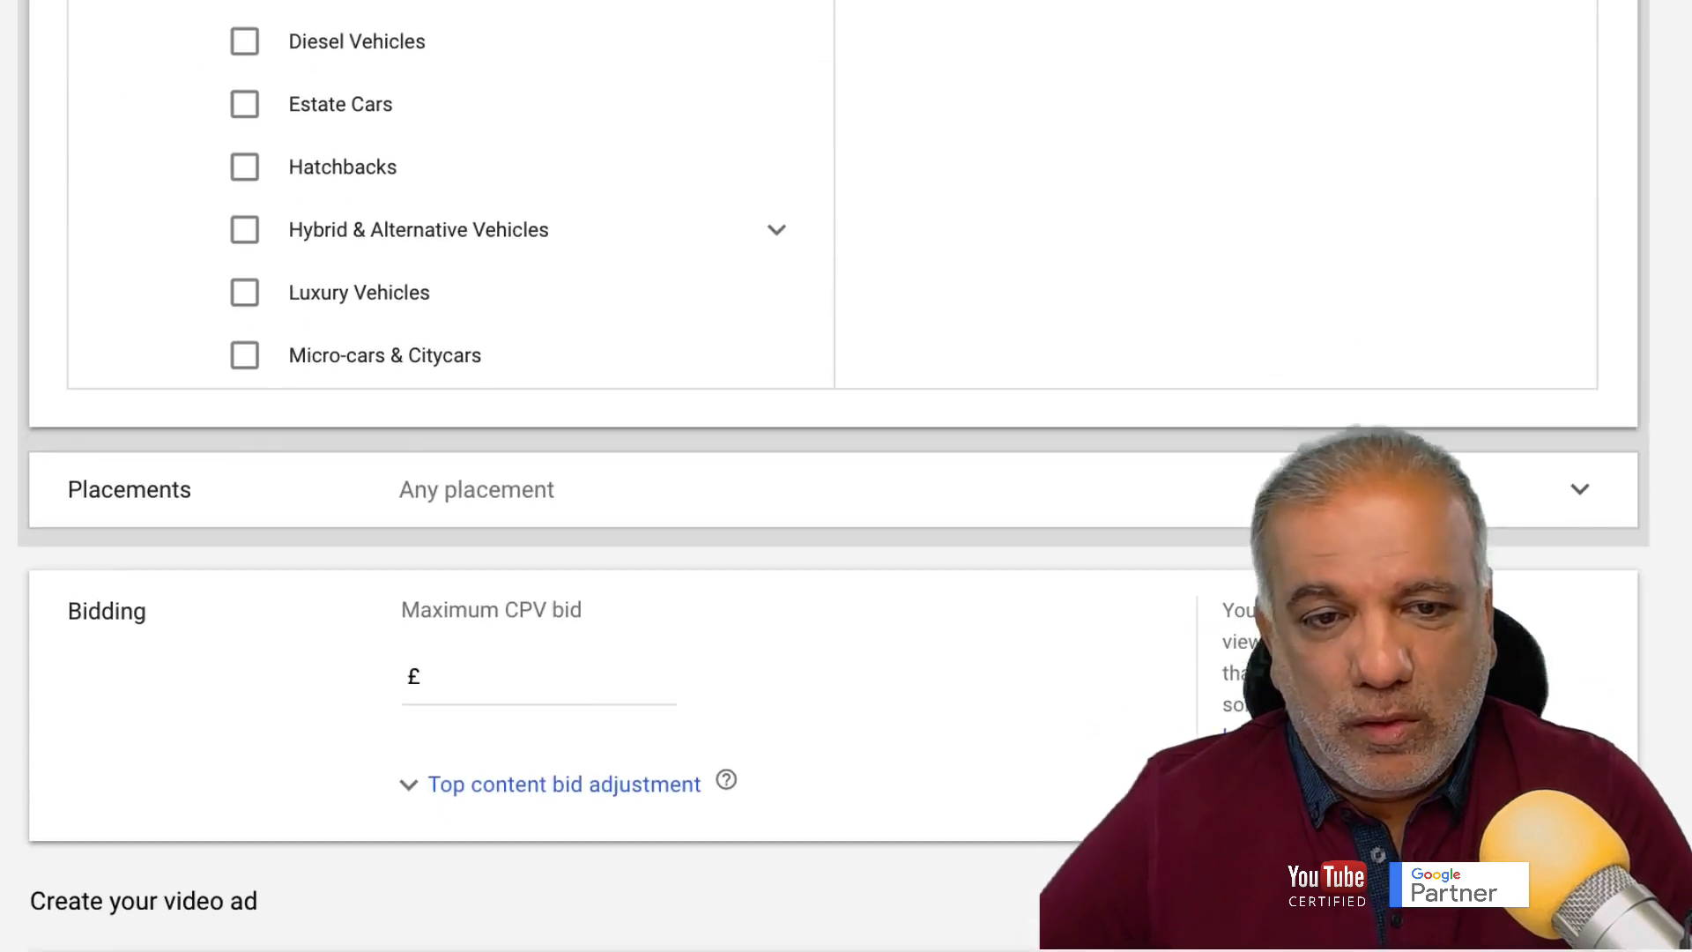
click(434, 482)
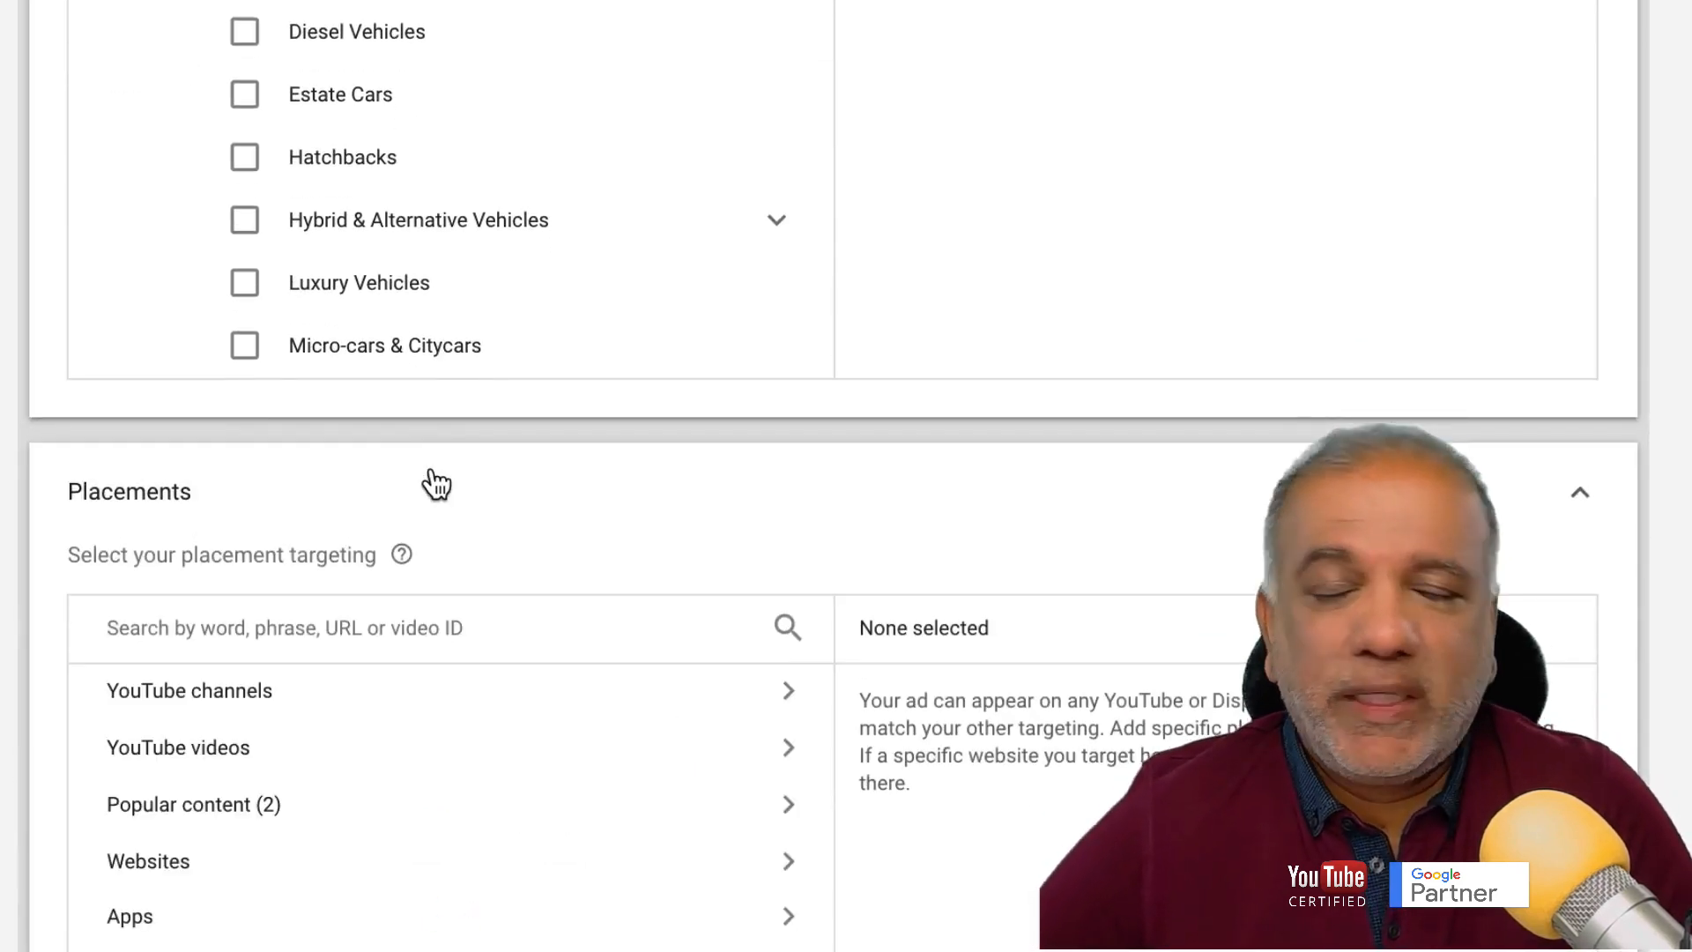
scroll(435, 482, down, 5)
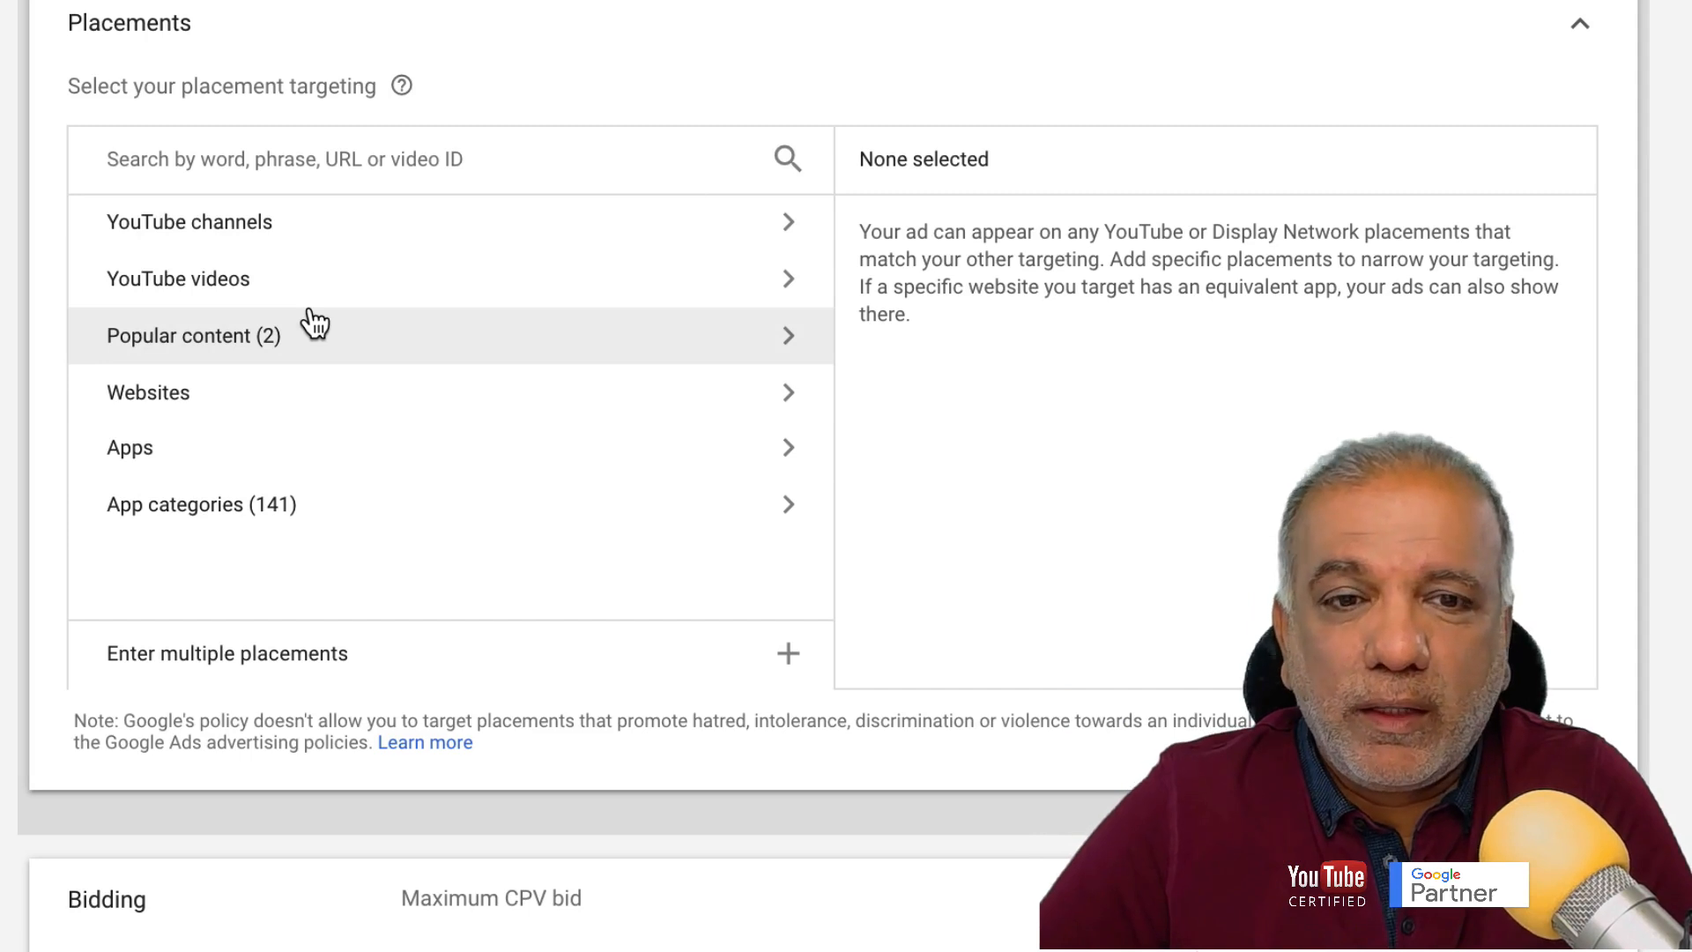
scroll(315, 323, down, 2)
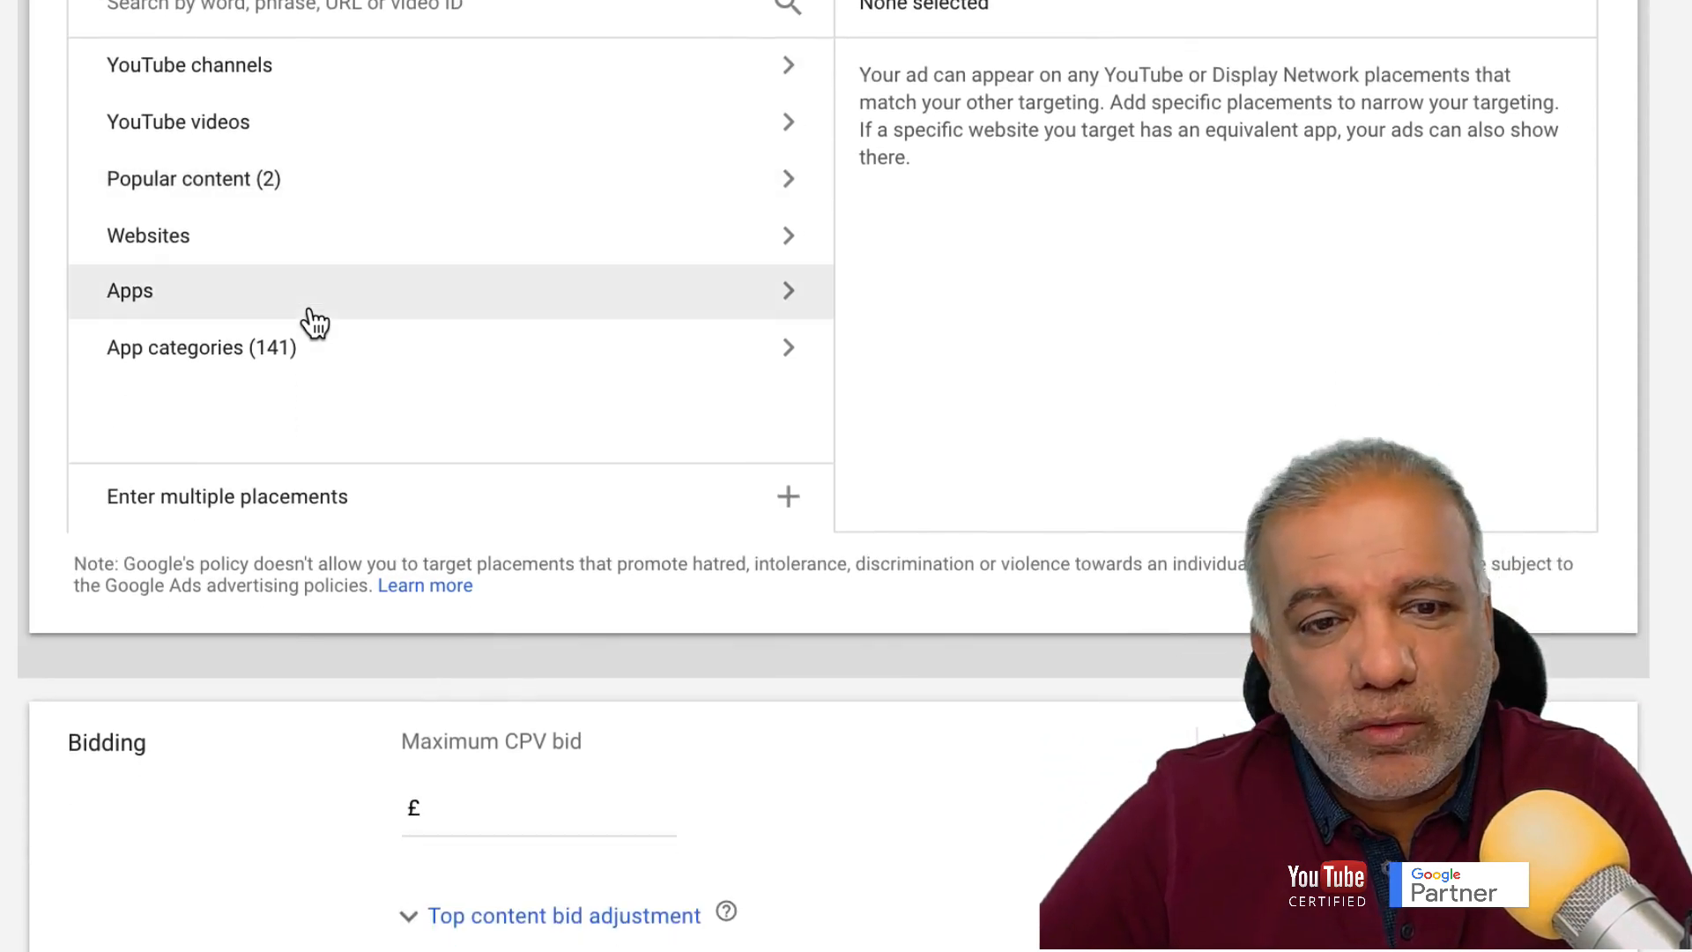
Set the ad group's maximum CPV bid to £0.10
scroll(315, 323, down, 2)
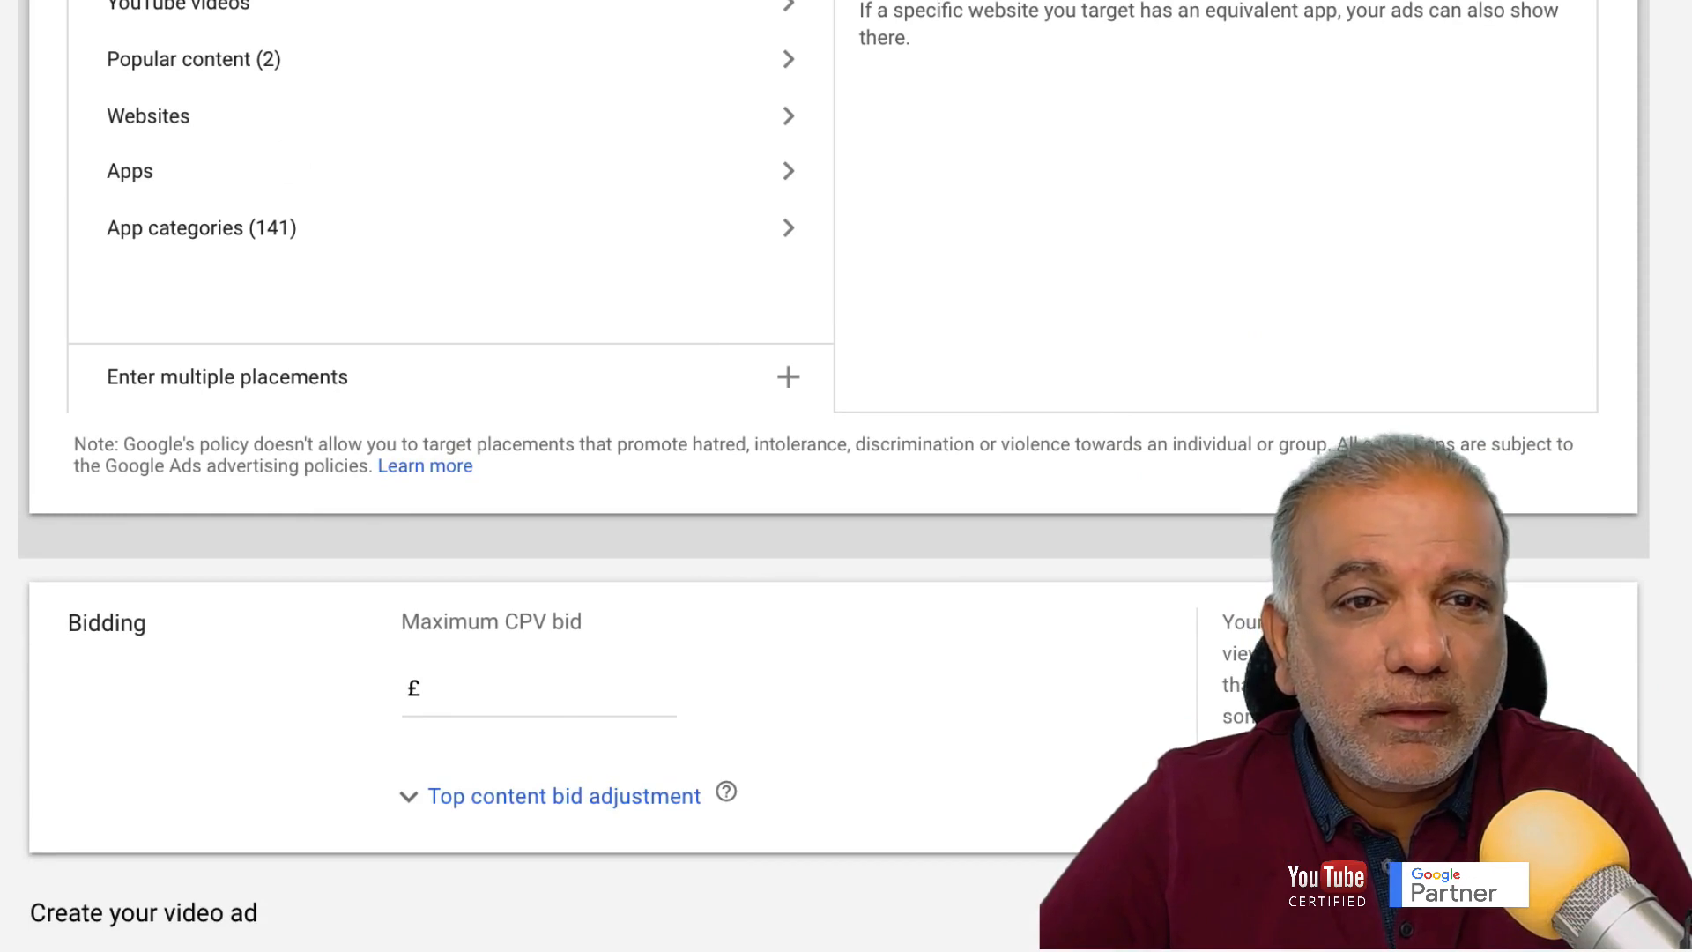
click(521, 688)
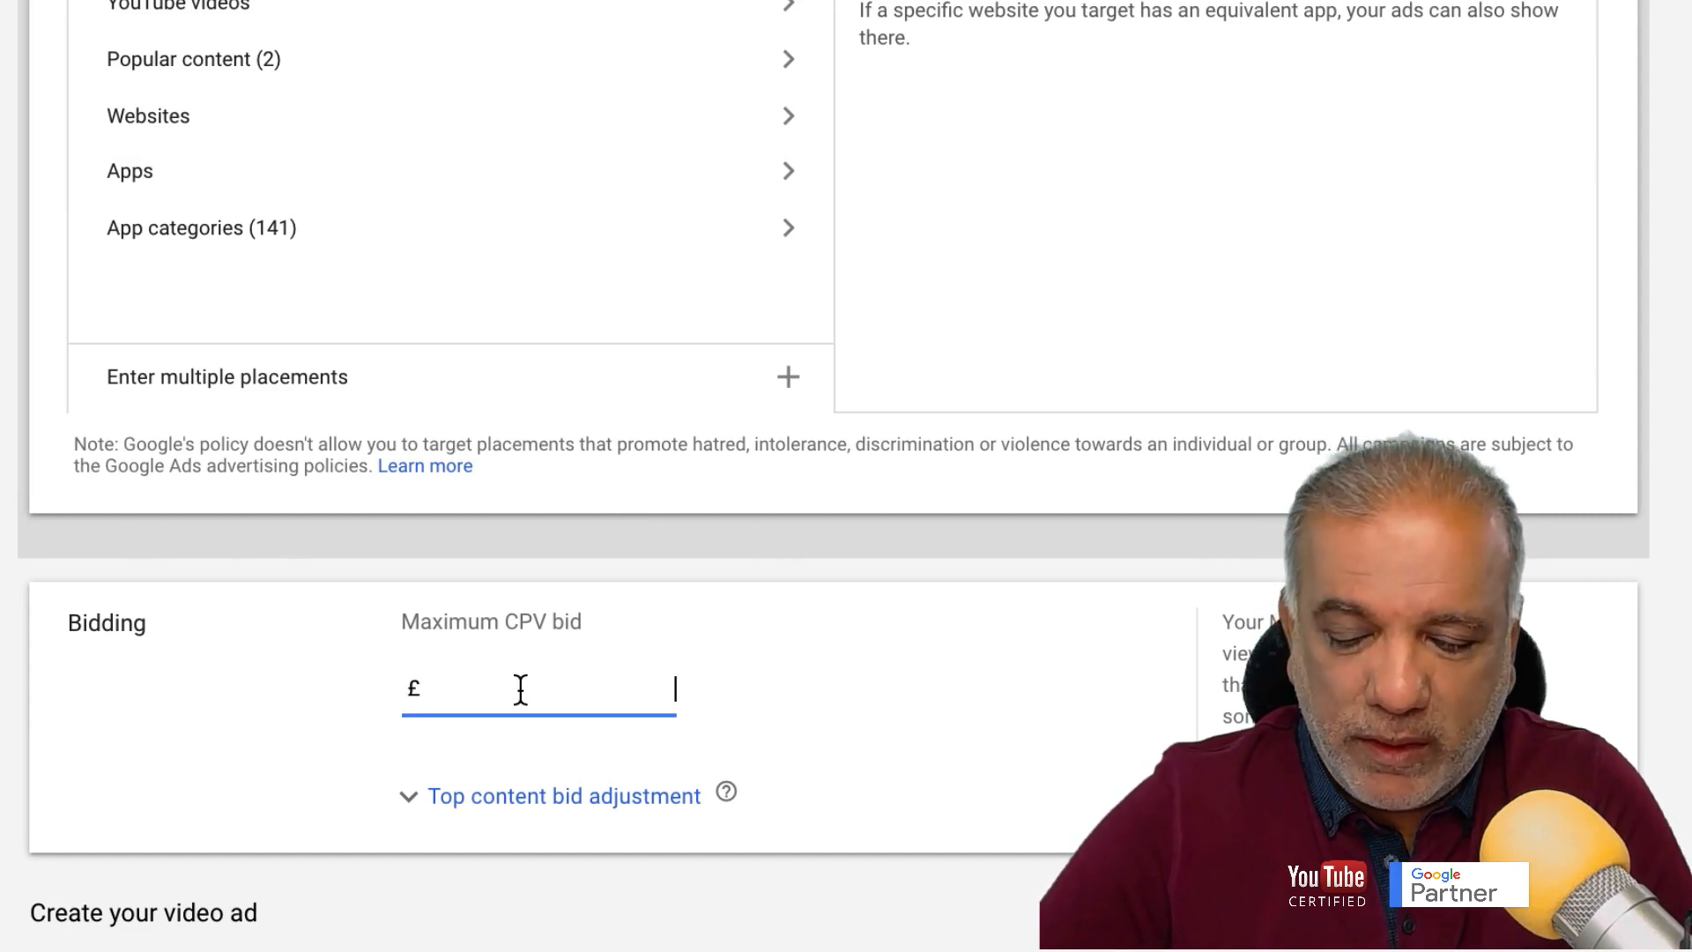
text(0.10)
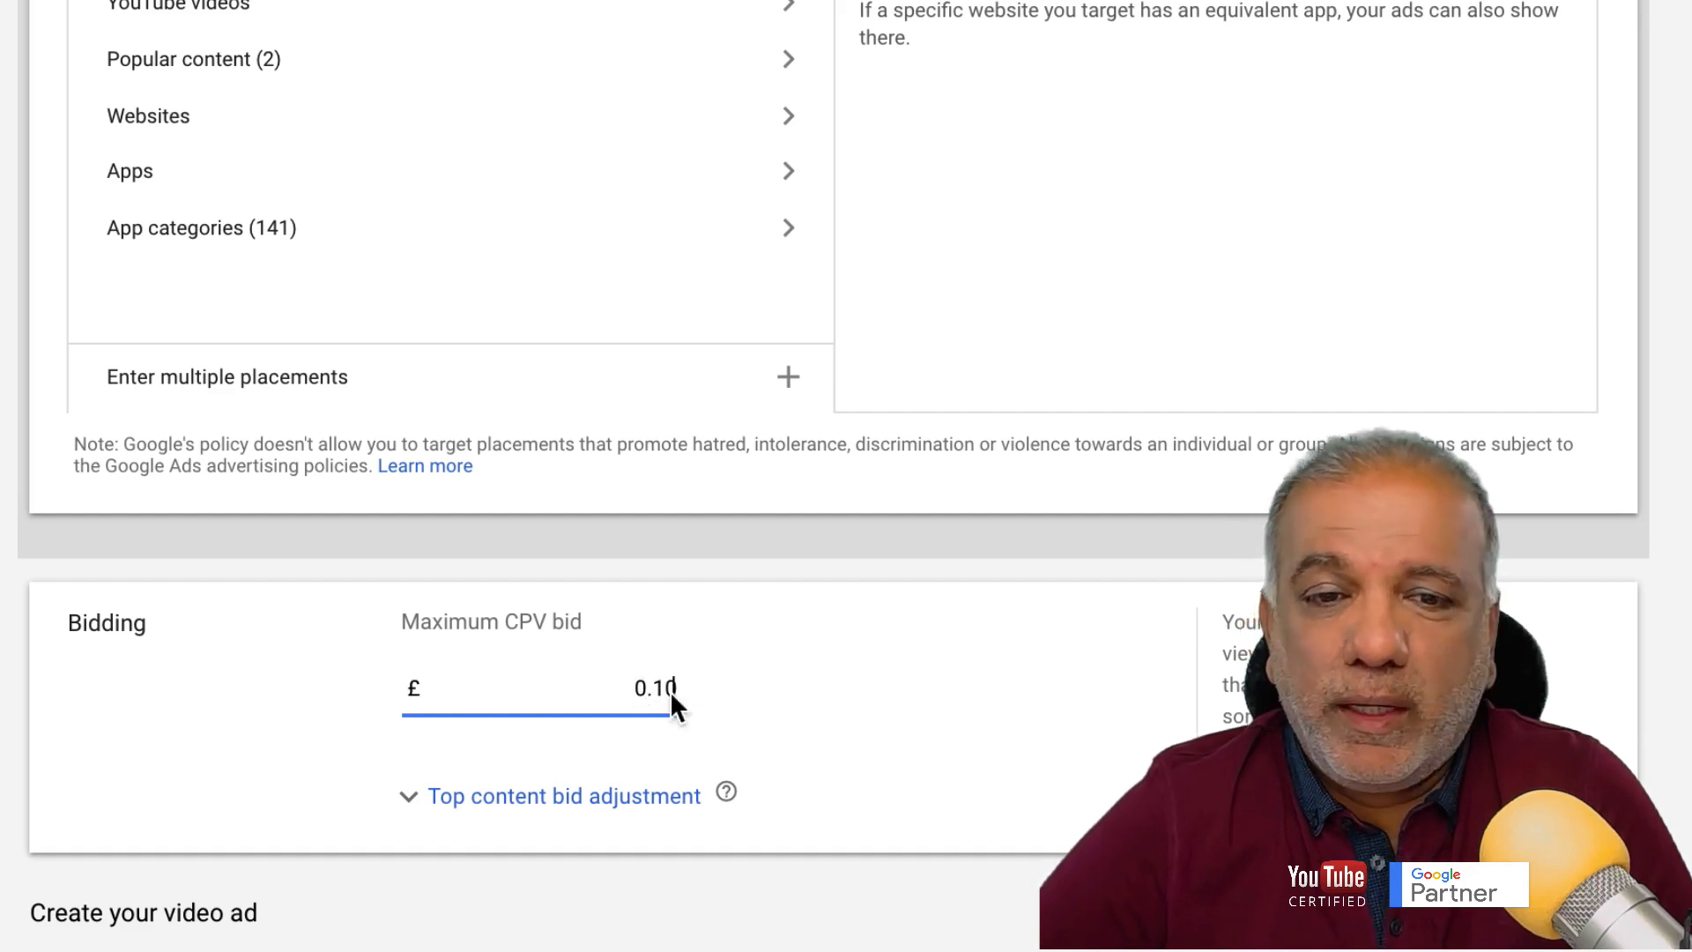
Try a top content bid adjustment of 25%, and clear the entry
scroll(612, 681, down, 2)
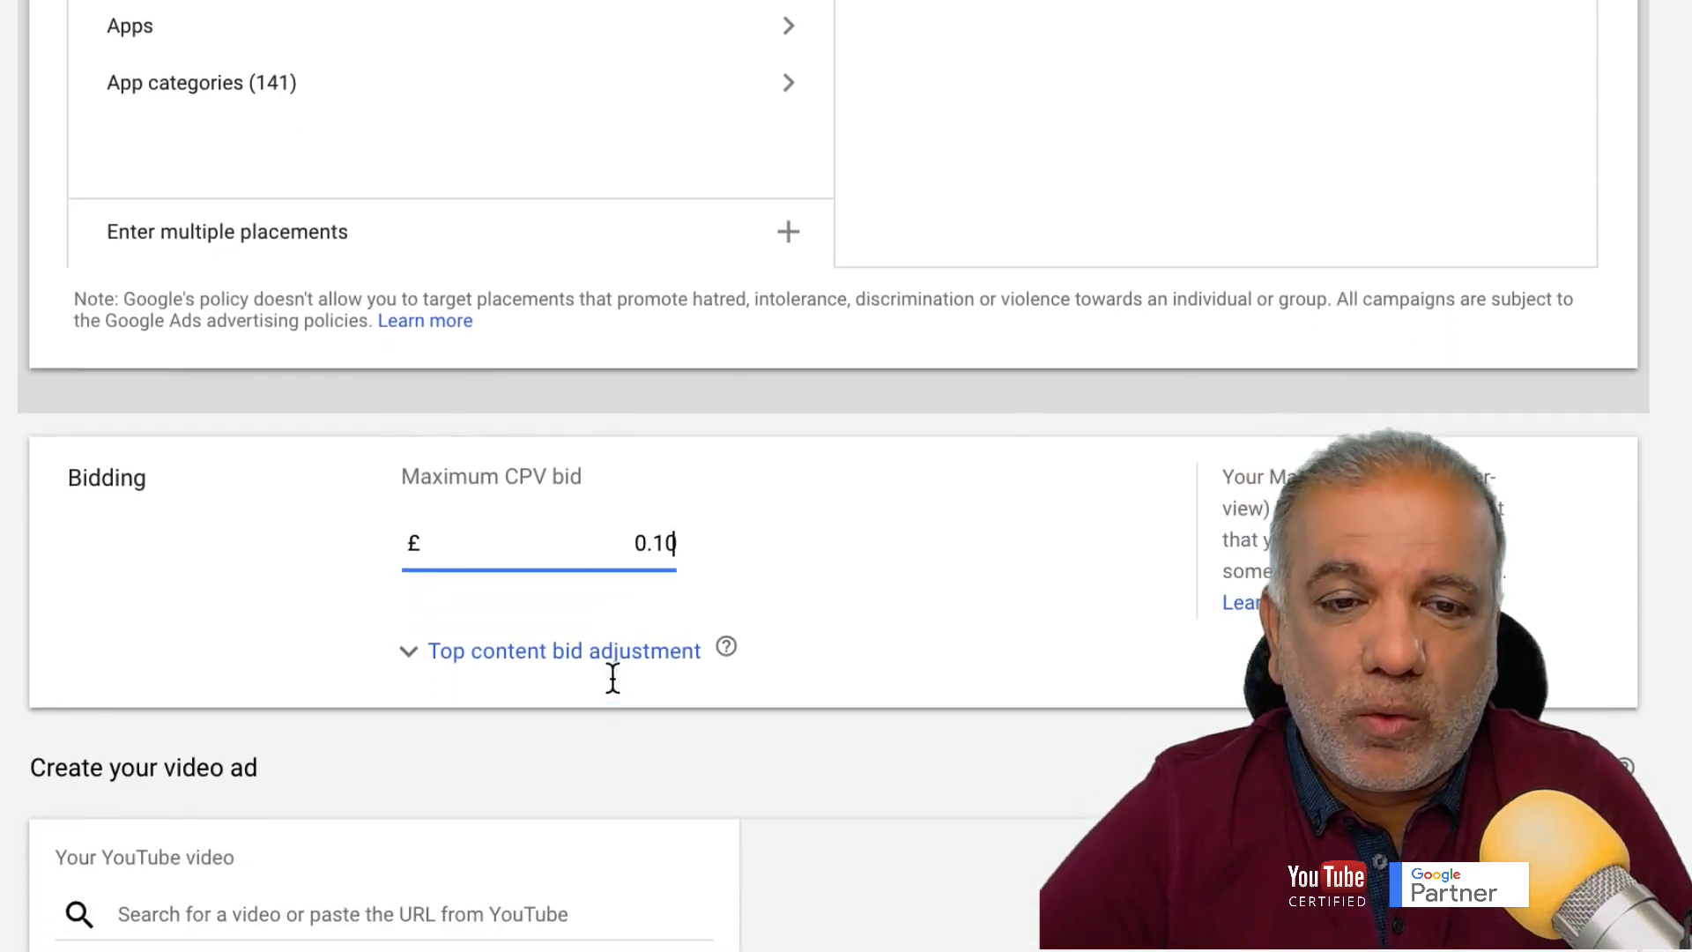
click(620, 666)
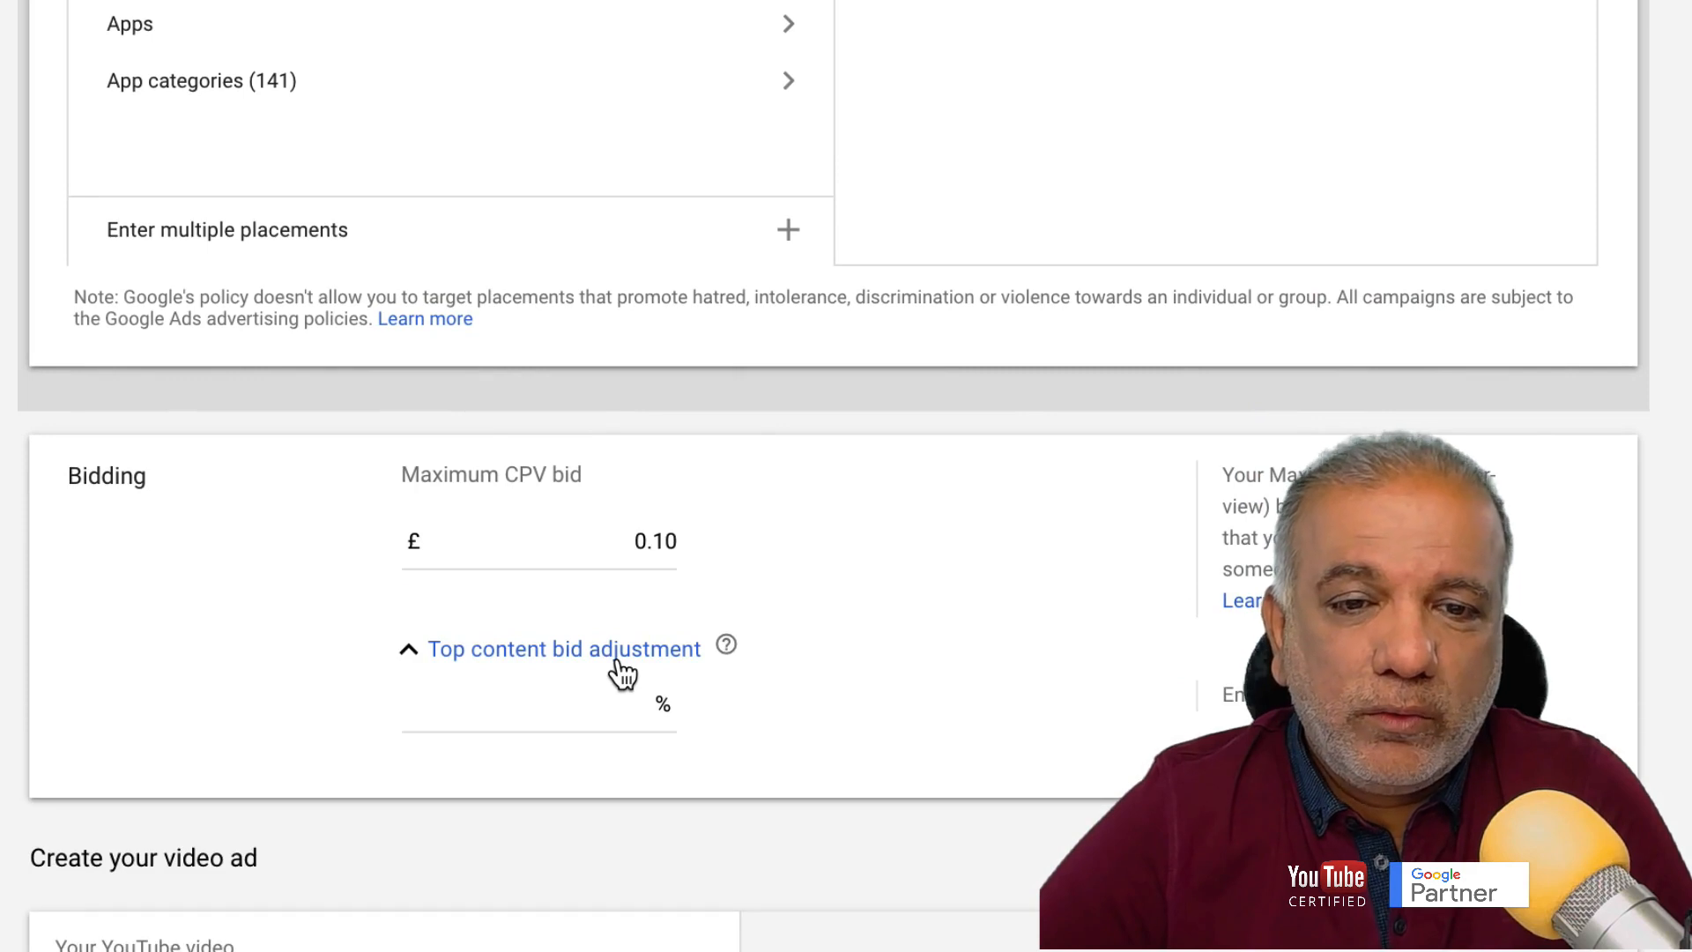
click(646, 704)
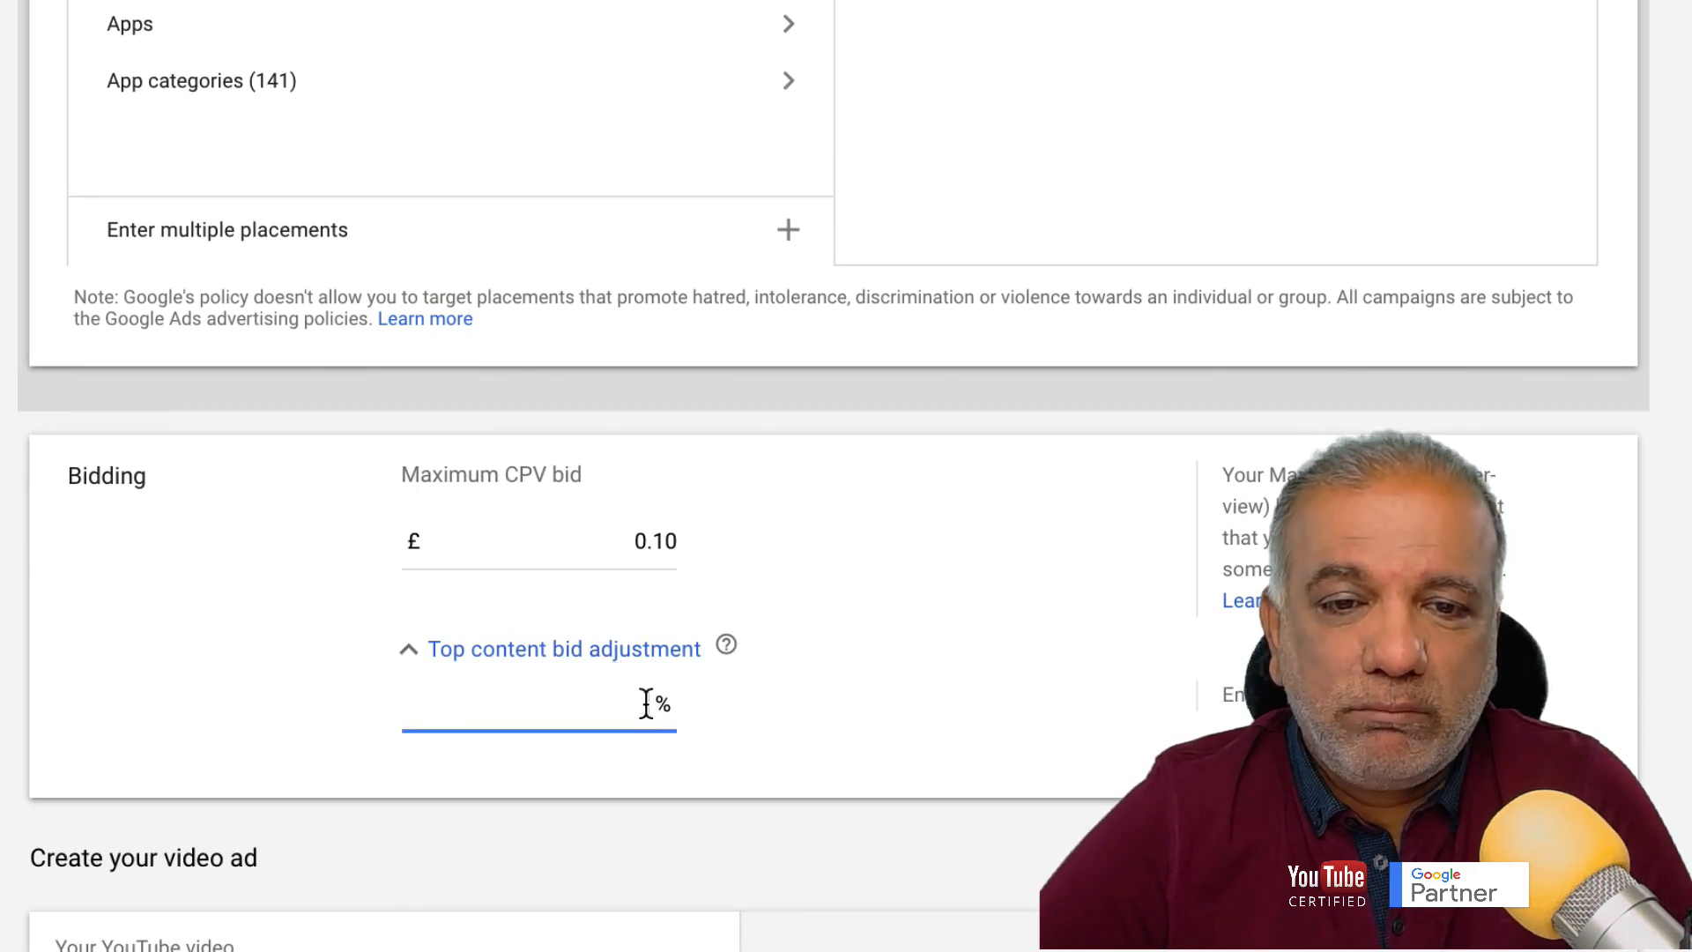
text(25)
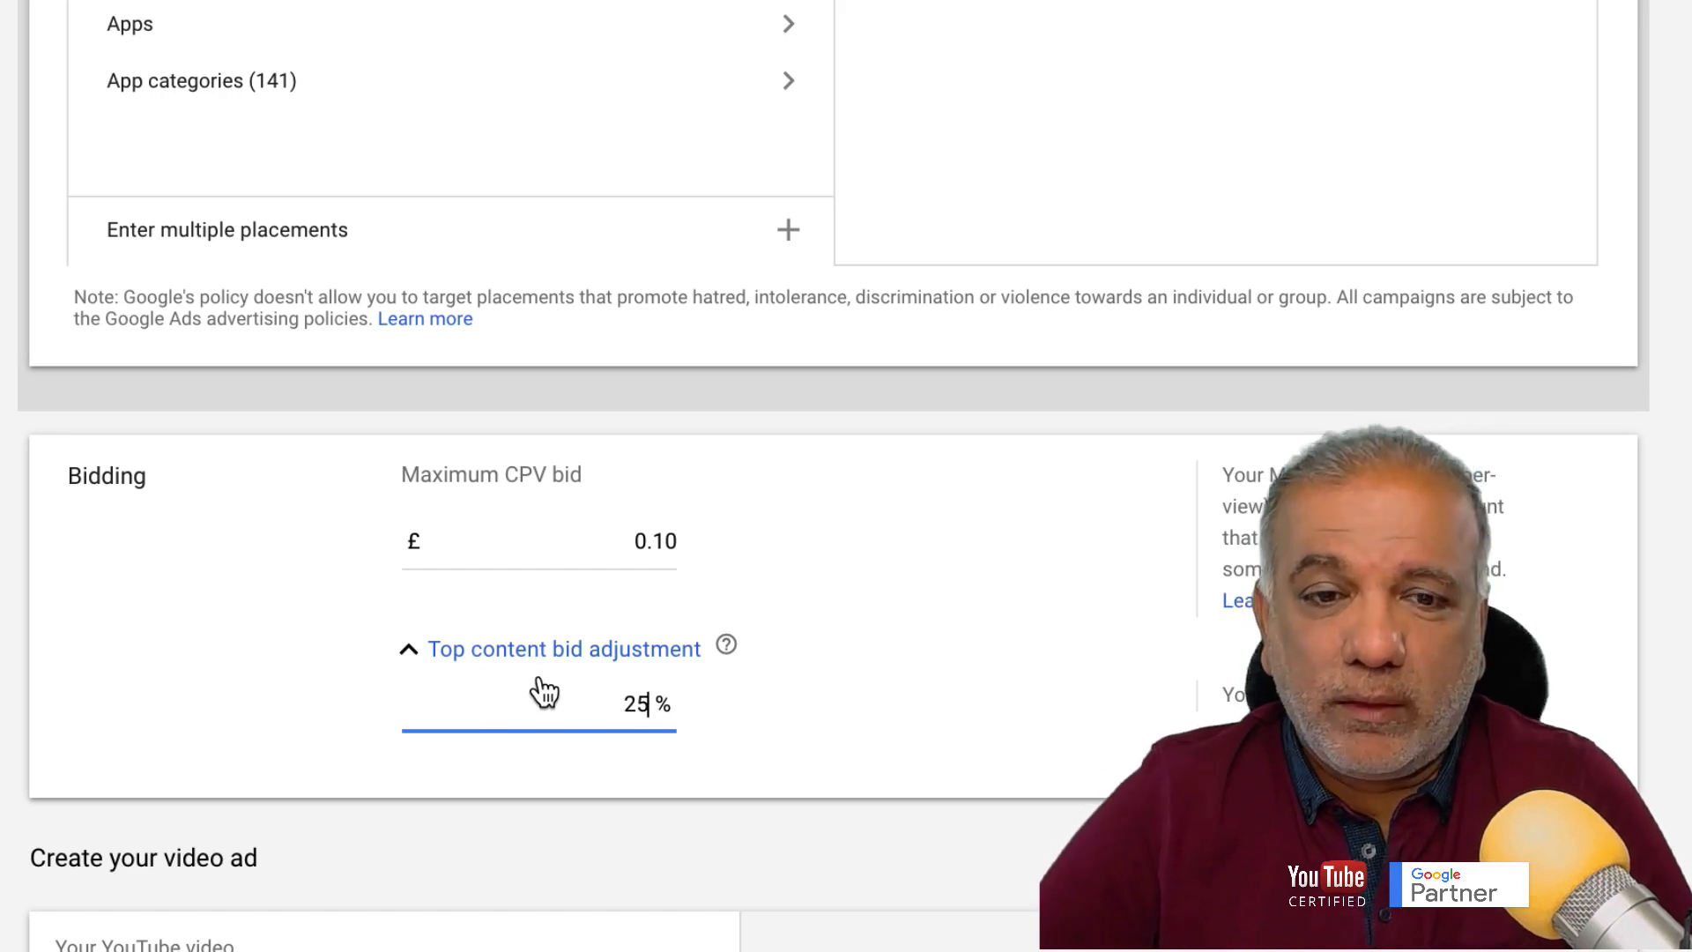
double_click(633, 701)
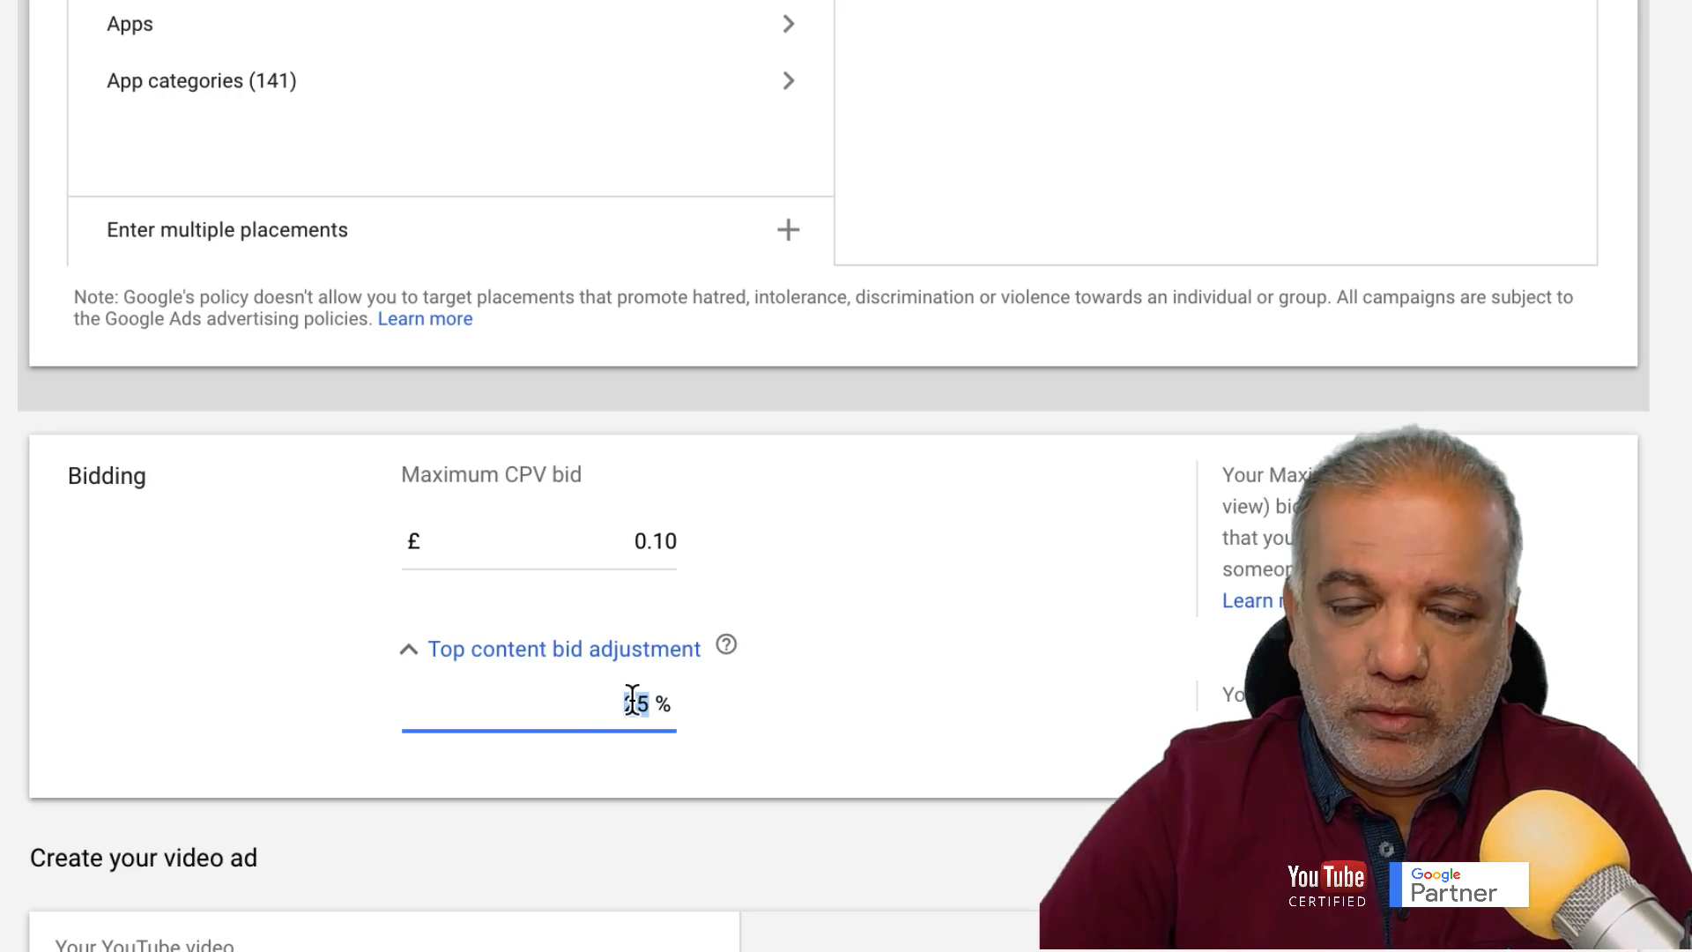
key(BackSpace)
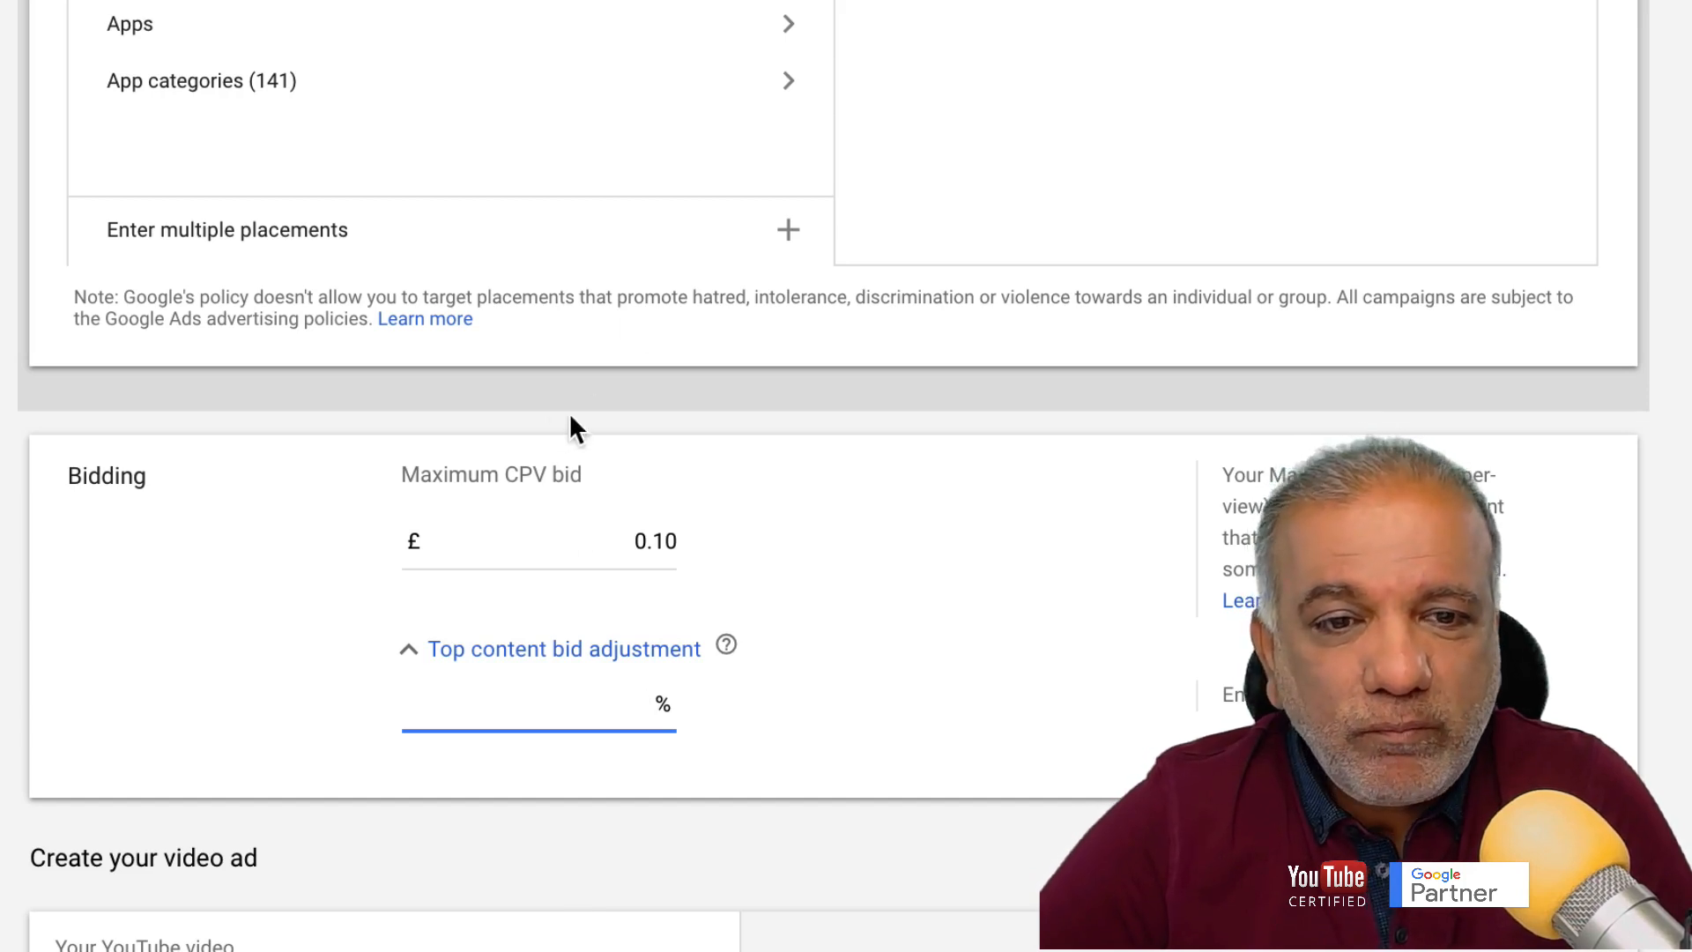
scroll(763, 168, up, 1)
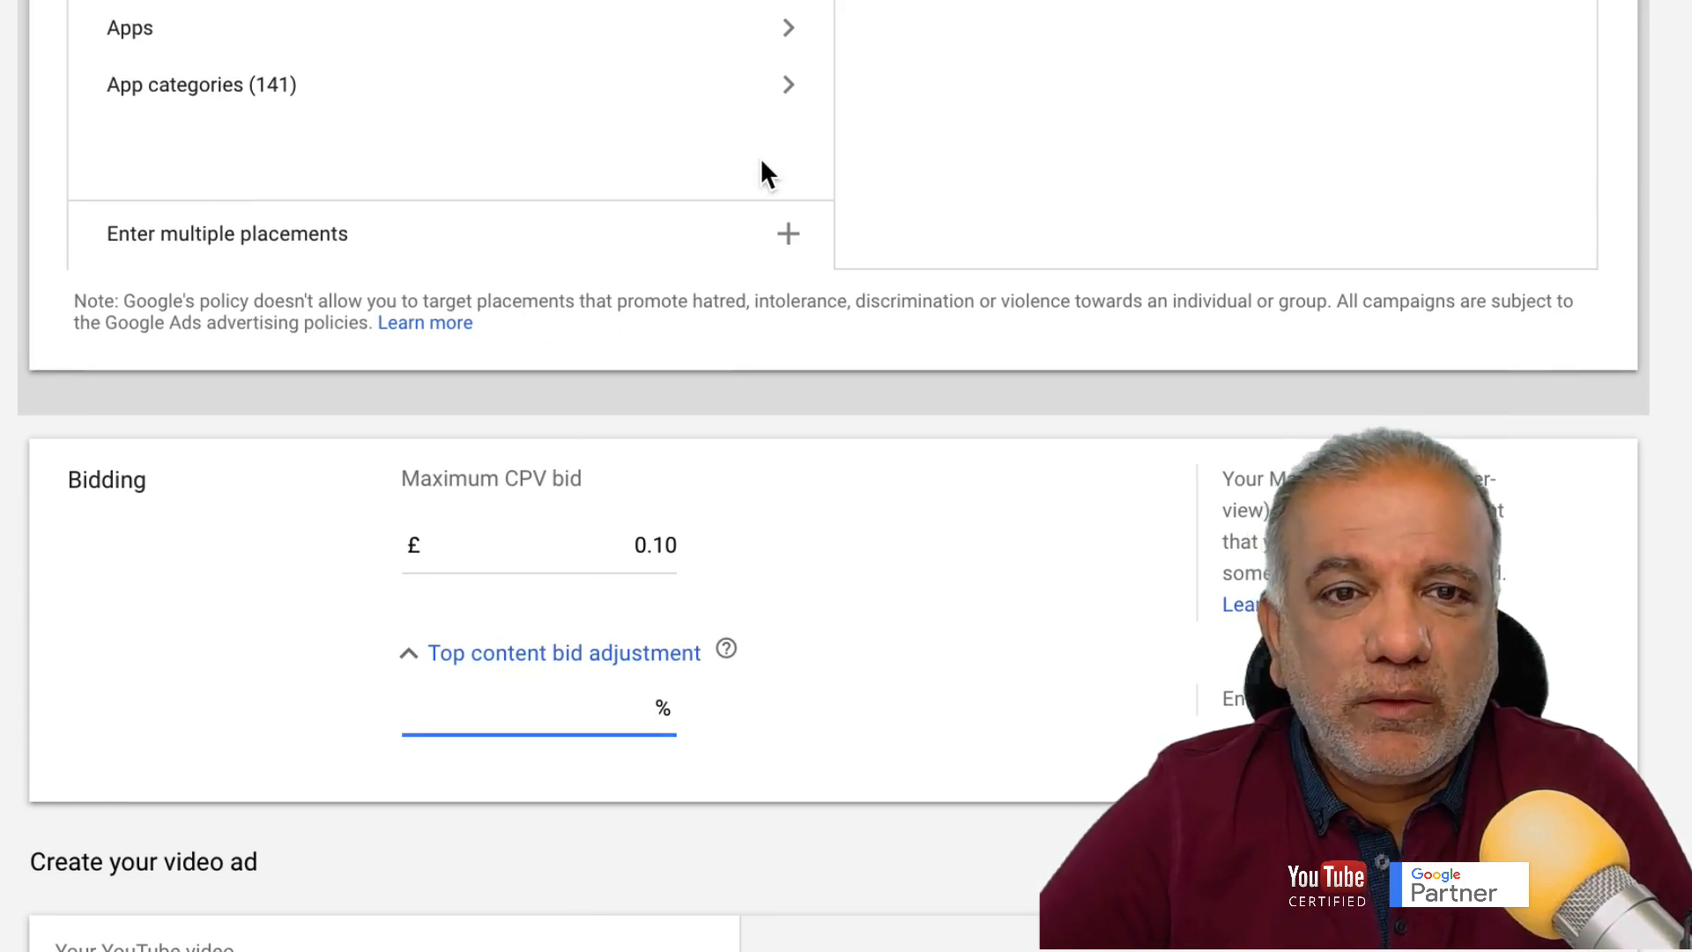
scroll(763, 163, up, 6)
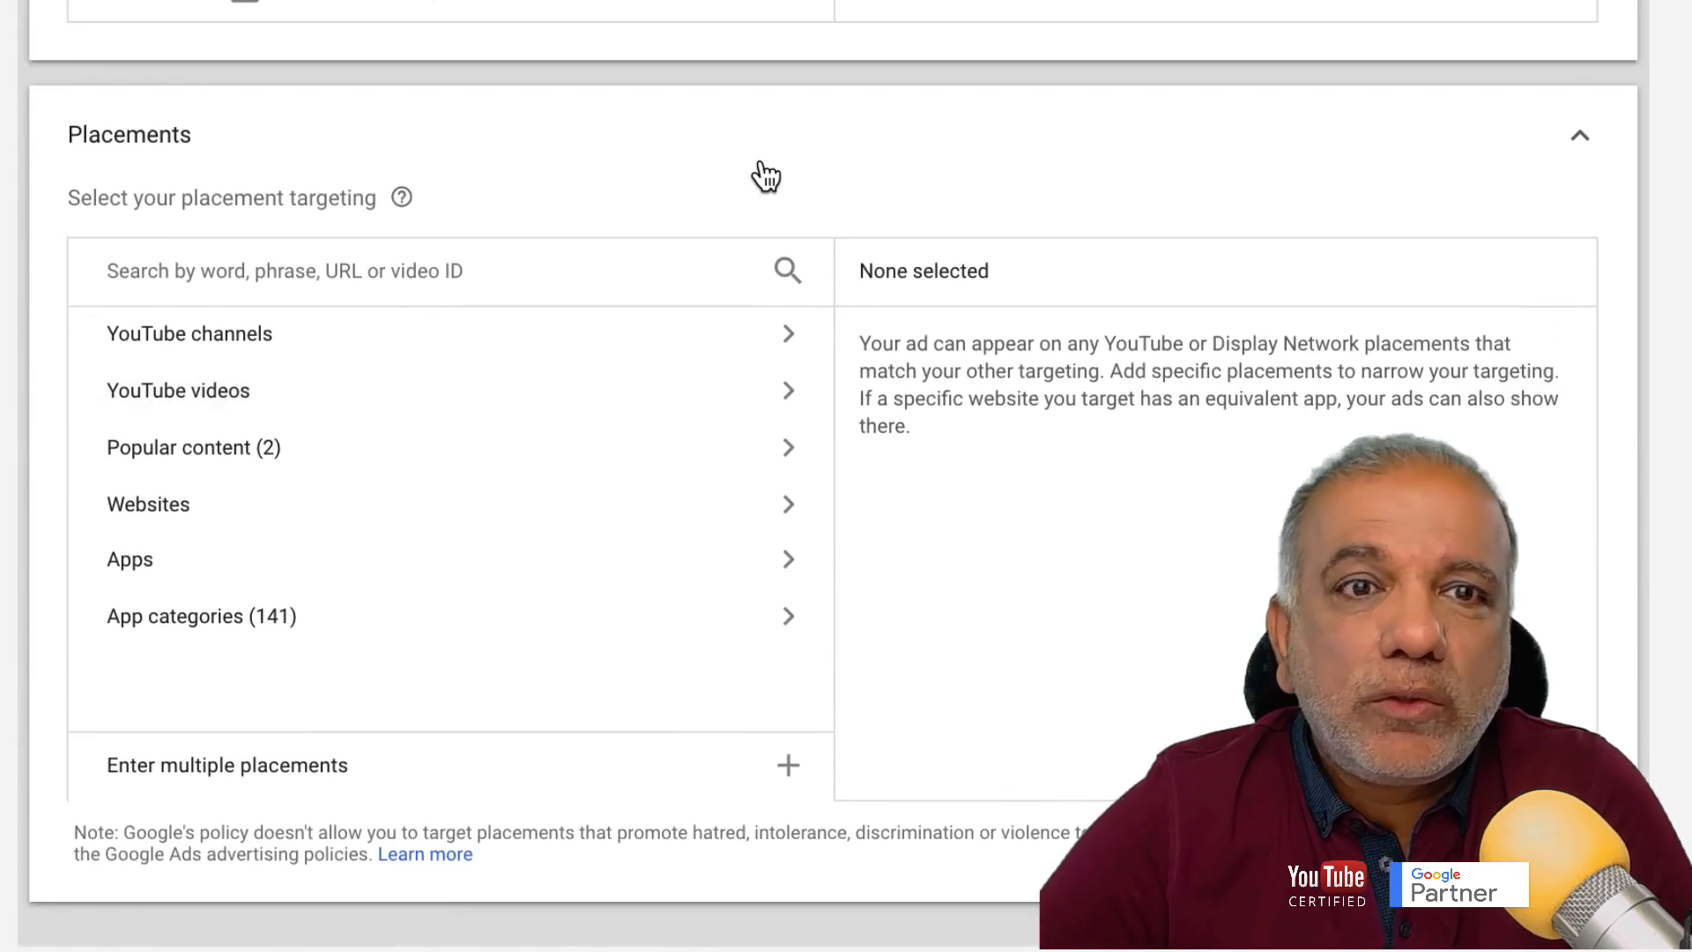
scroll(761, 163, up, 1)
scroll(763, 161, up, 1)
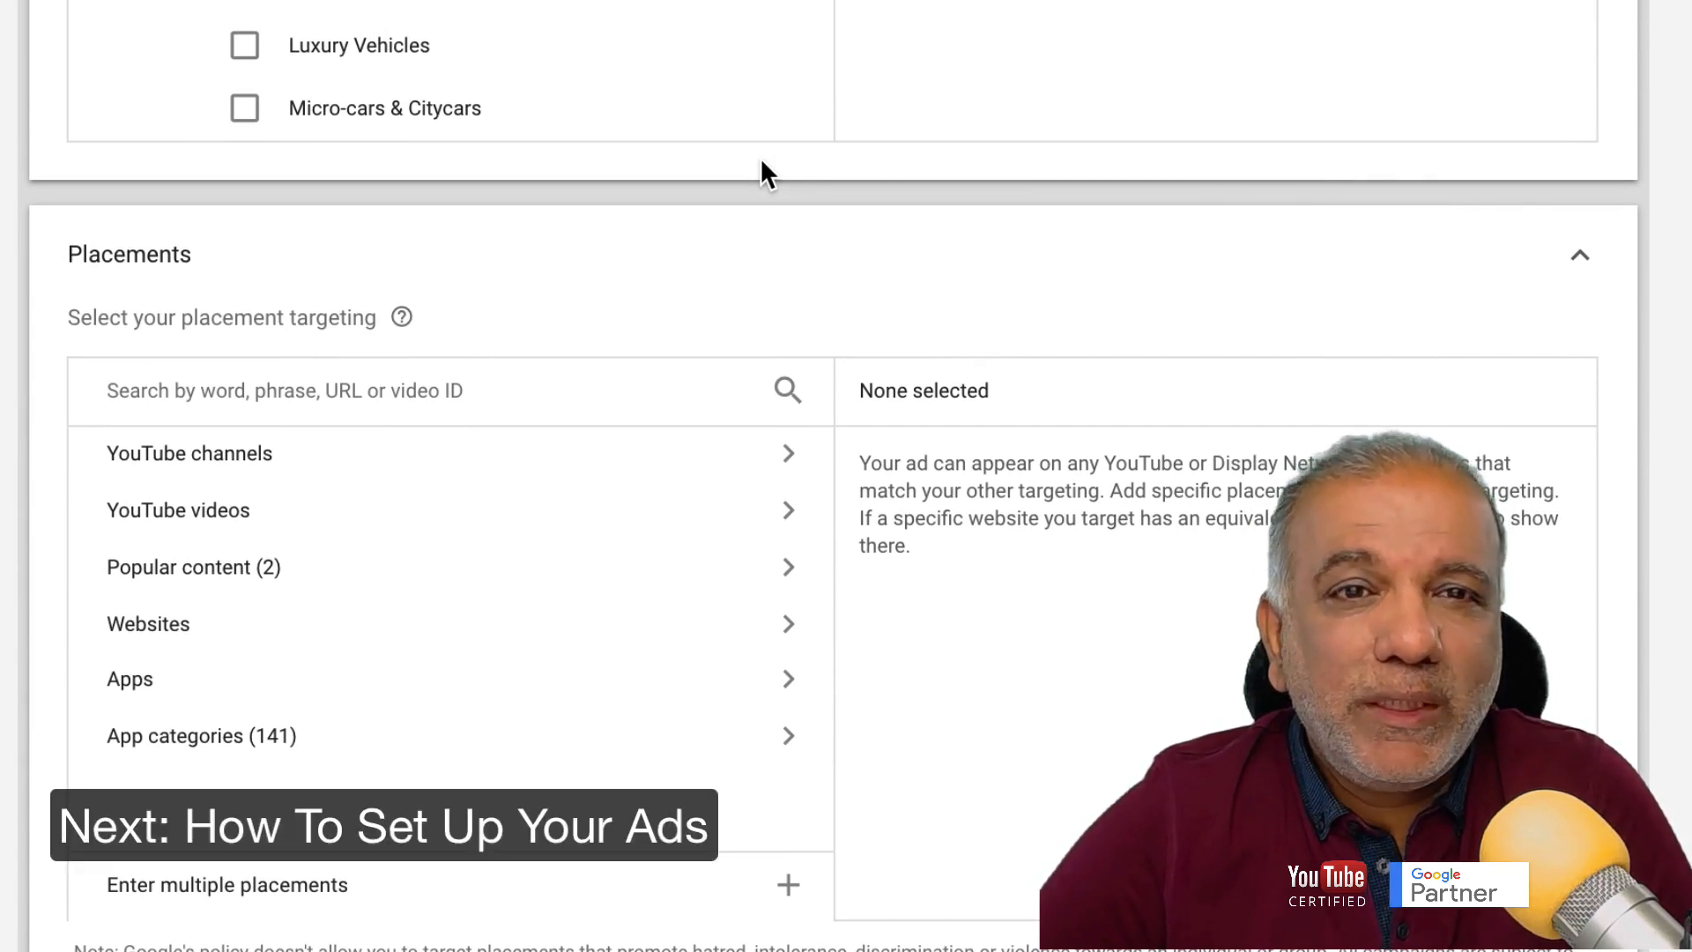
scroll(762, 162, up, 1)
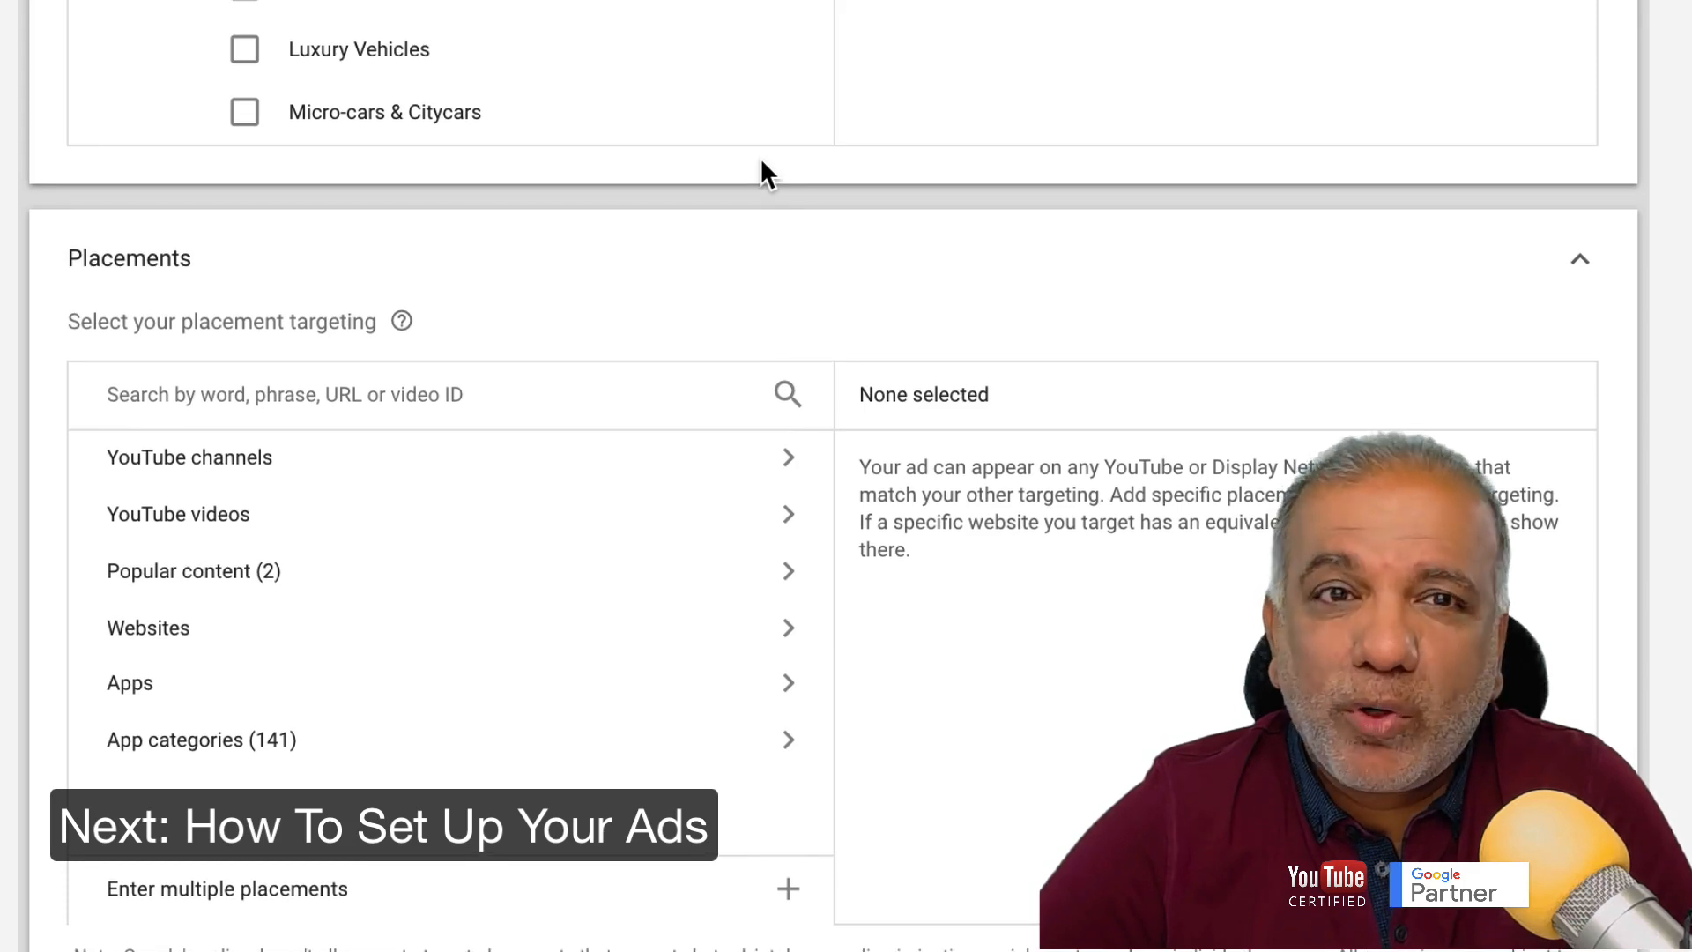